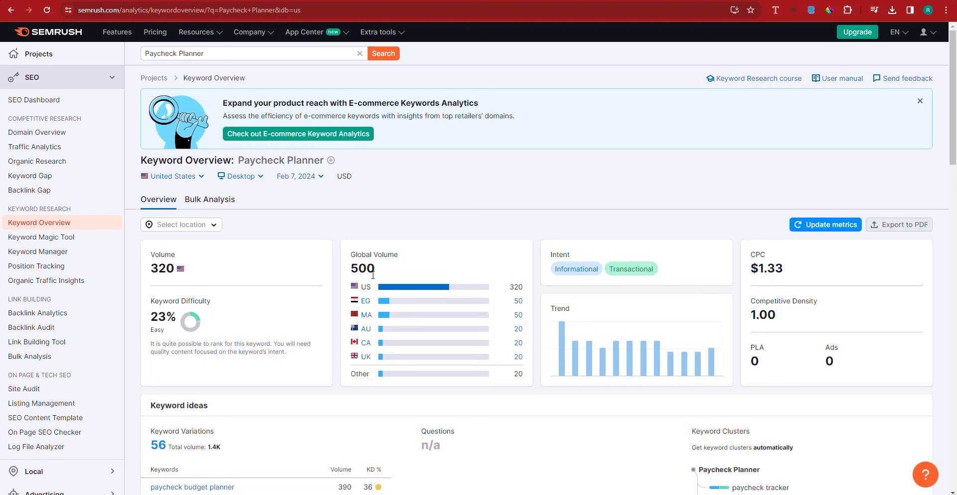
Step: Inspect the Paycheck Planner keyword's country volume bars and difficulty scores in Semrush
{"action": "mouse_move", "coordinate": [411, 304]}
{"action": "scroll", "coordinate": [454, 281], "scroll_direction": "down", "scroll_amount": 2}
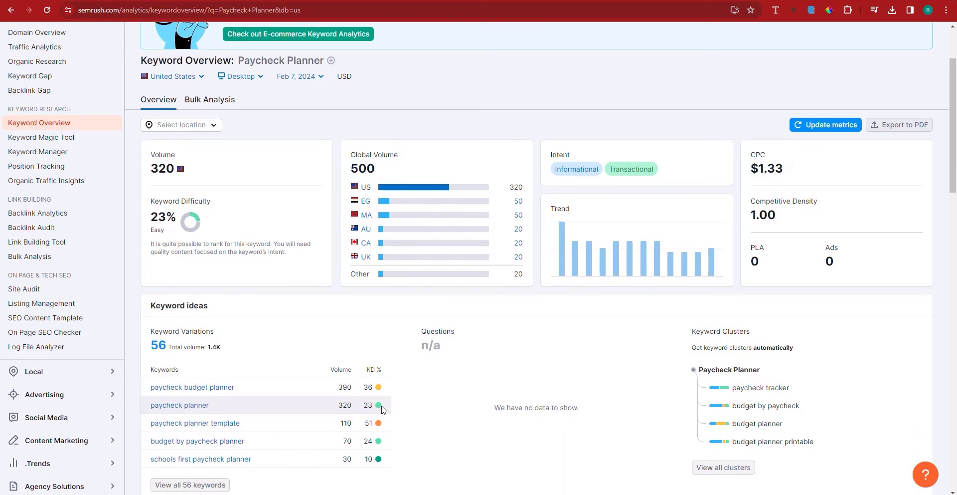
{"action": "mouse_move", "coordinate": [379, 410]}
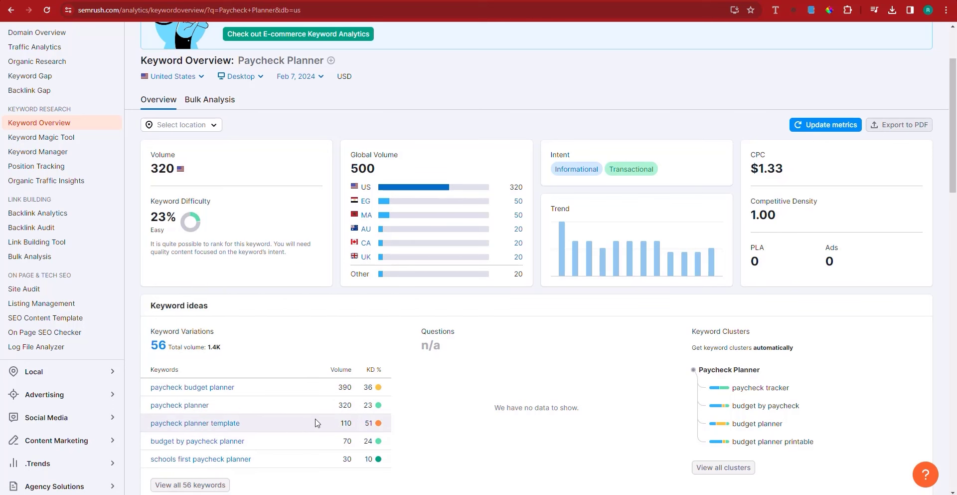
{"action": "scroll", "coordinate": [273, 444], "scroll_direction": "up", "scroll_amount": 1}
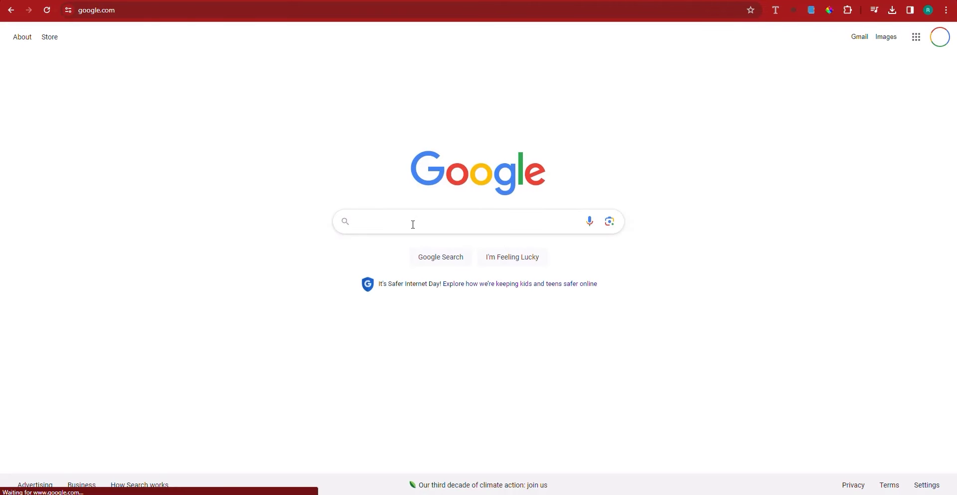
Step: Enter 'paycheck planner' in the Google search box
{"action": "left_click", "coordinate": [413, 222]}
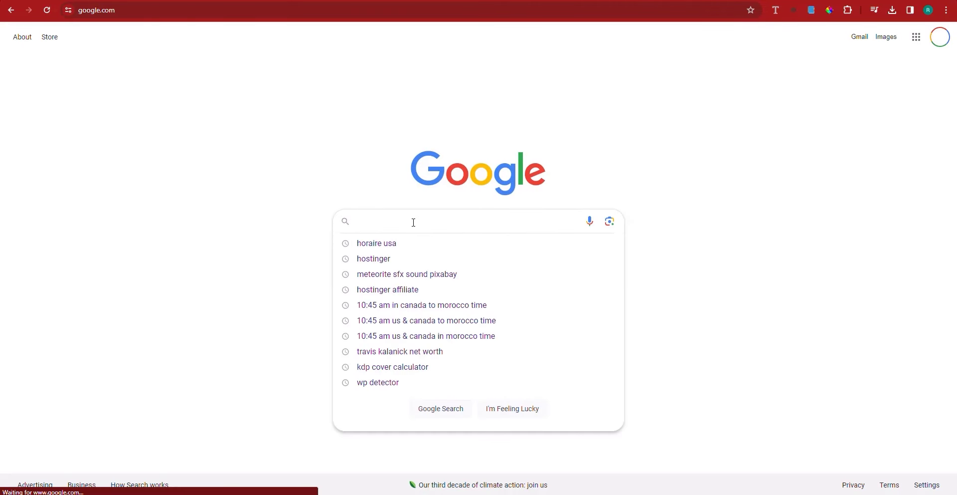
{"action": "type", "text": "p"}
{"action": "type", "text": "ayche"}
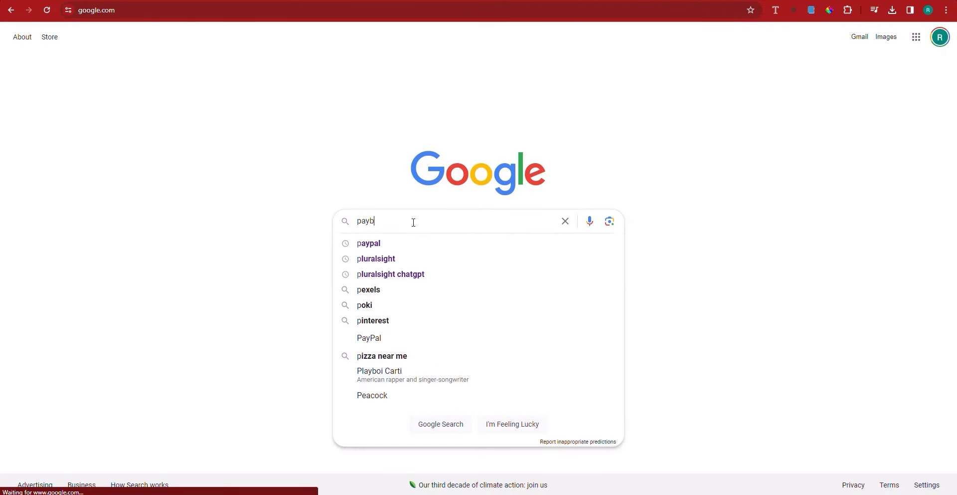
{"action": "type", "text": "ck "}
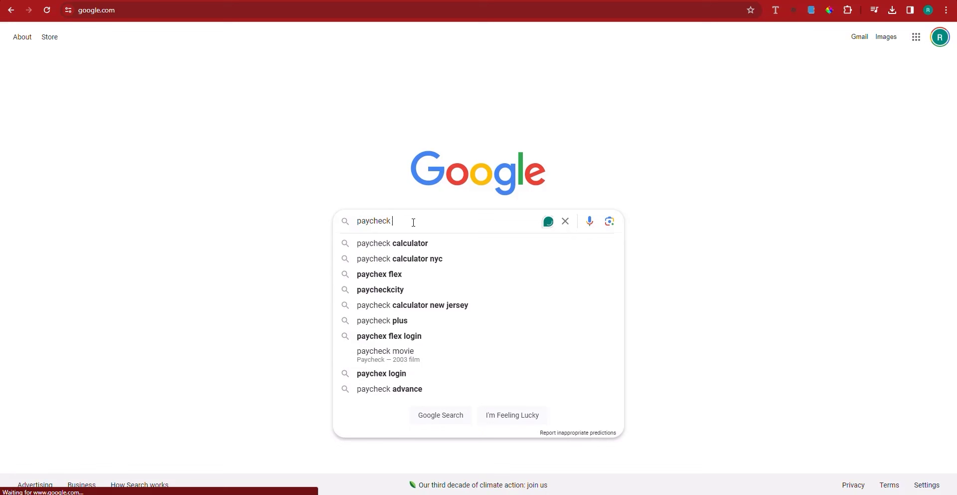
{"action": "type", "text": "planner"}
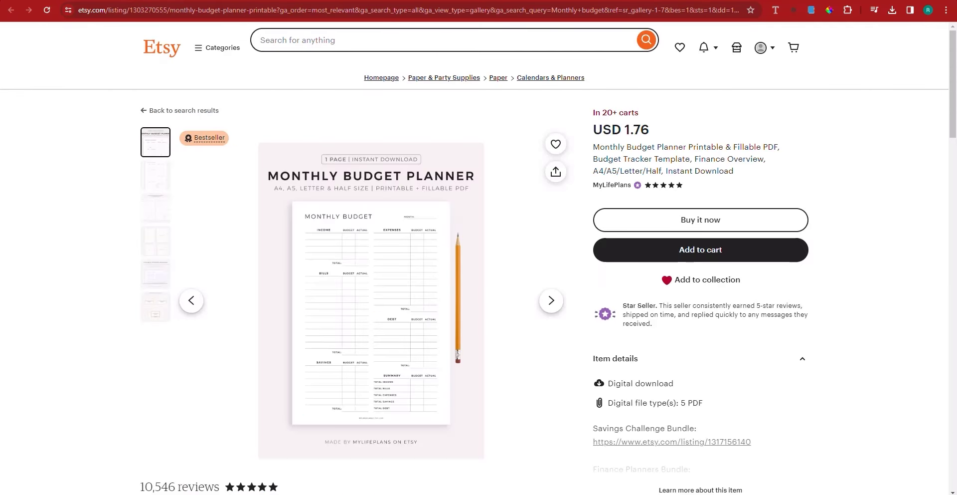
Step: Go back to the paycheck planner results and scroll to the top
{"action": "key", "text": "alt+Left"}
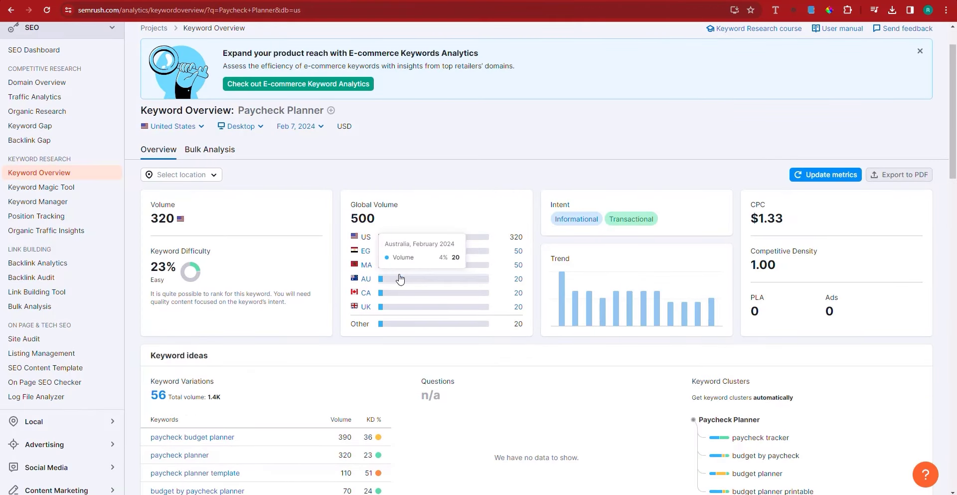
{"action": "scroll", "coordinate": [597, 316], "scroll_direction": "up", "scroll_amount": 1}
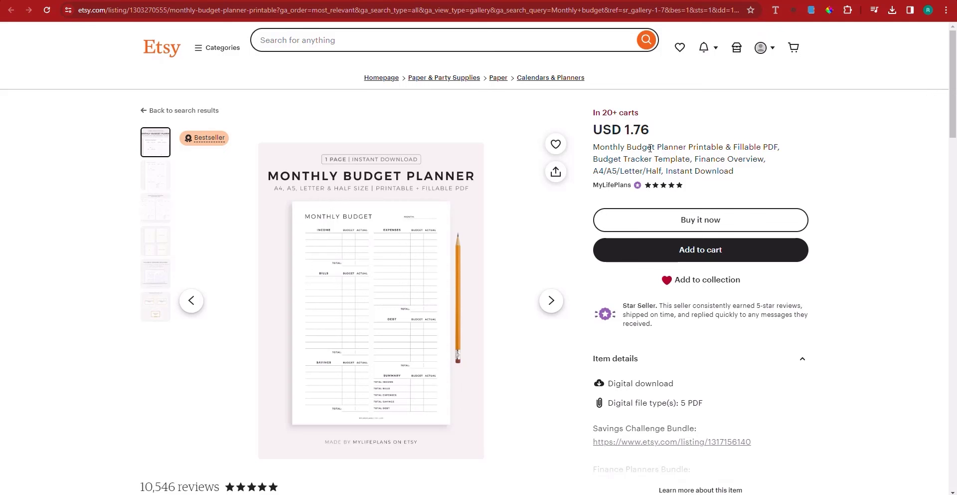
Step: Copy the words 'Budget Tracker' from the Etsy listing title
{"action": "left_click_drag", "start_coordinate": [650, 148], "coordinate": [596, 160]}
{"action": "right_click", "coordinate": [632, 161]}
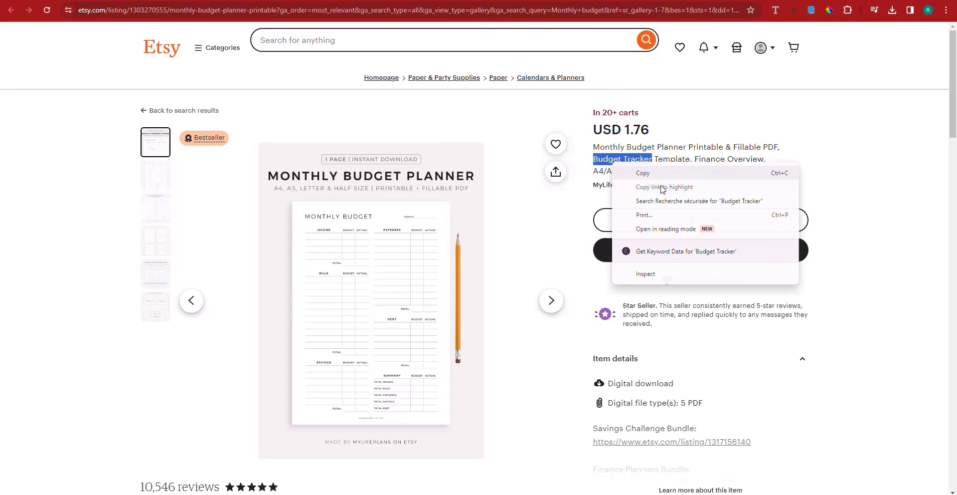
{"action": "left_click", "coordinate": [657, 174]}
{"action": "key", "text": "alt+Tab"}
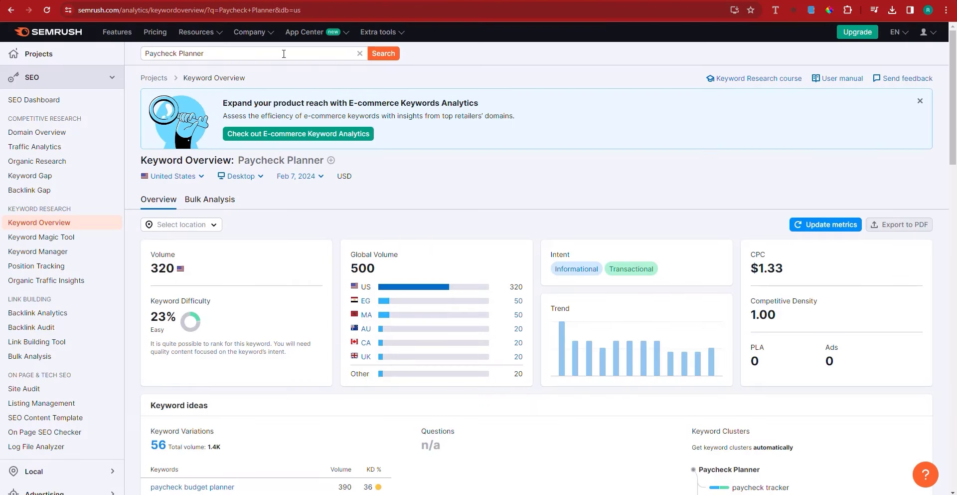
Step: Run a Semrush Keyword Overview for 'Budget Tracker' and scan its 4.4K volume and 69% difficulty
{"action": "left_click", "coordinate": [284, 53]}
{"action": "key", "text": "ctrl+v"}
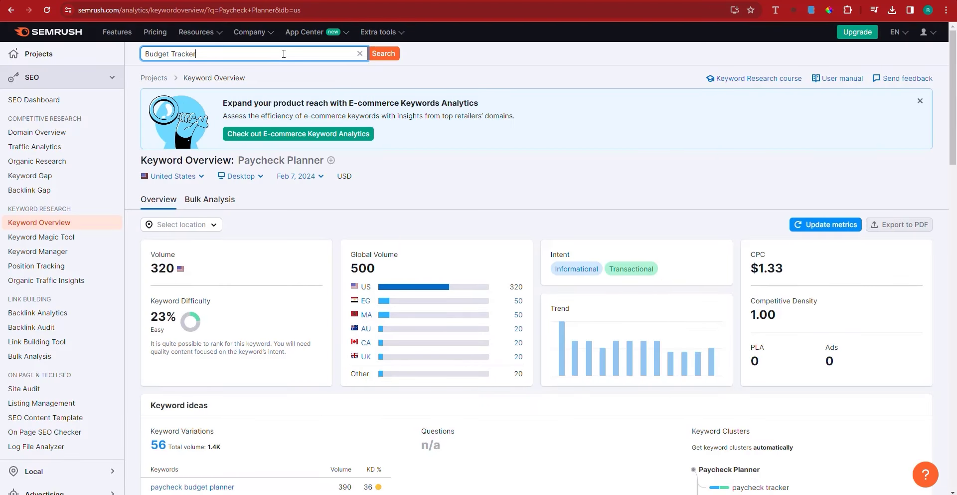
{"action": "left_click", "coordinate": [379, 59]}
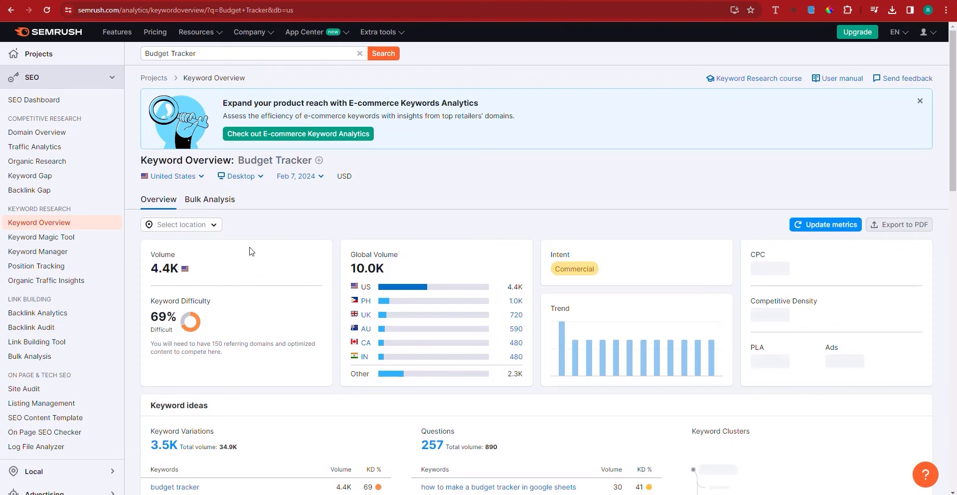
{"action": "scroll", "coordinate": [297, 189], "scroll_direction": "down", "scroll_amount": 2}
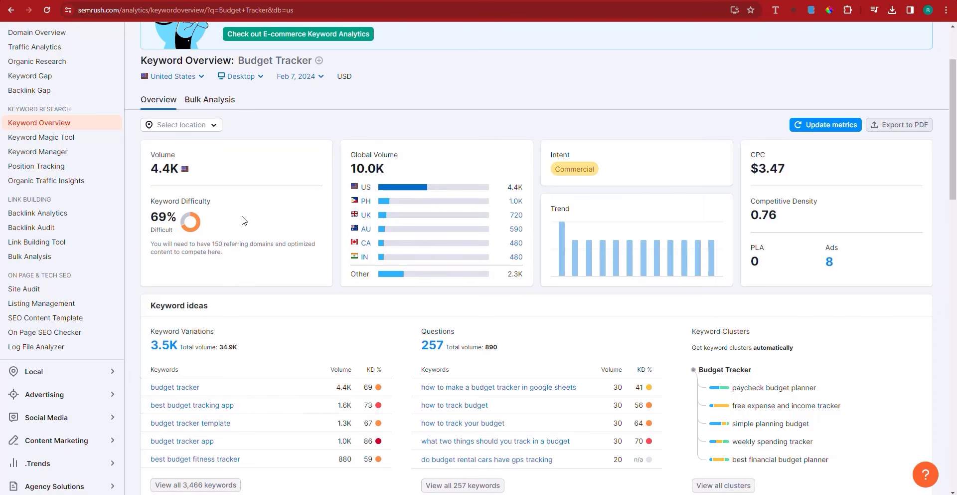
{"action": "scroll", "coordinate": [244, 220], "scroll_direction": "down", "scroll_amount": 4}
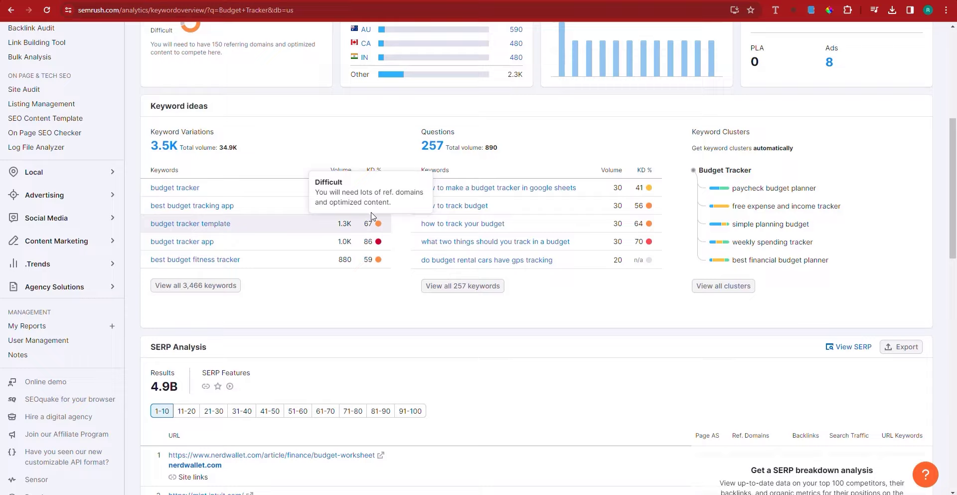
{"action": "scroll", "coordinate": [381, 227], "scroll_direction": "up", "scroll_amount": 6}
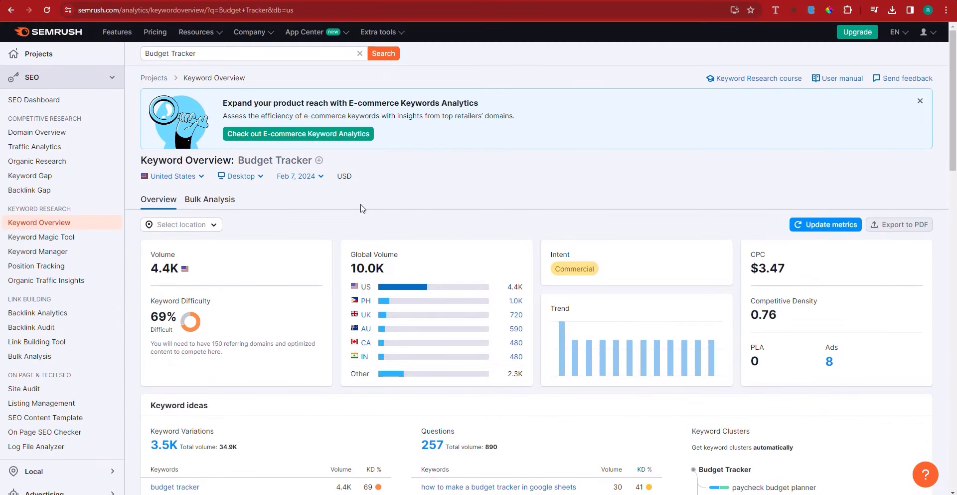
Step: On the Etsy listing, expand 'Learn more about this item' and scroll through the details and reviews
{"action": "key", "text": "ctrl+Tab"}
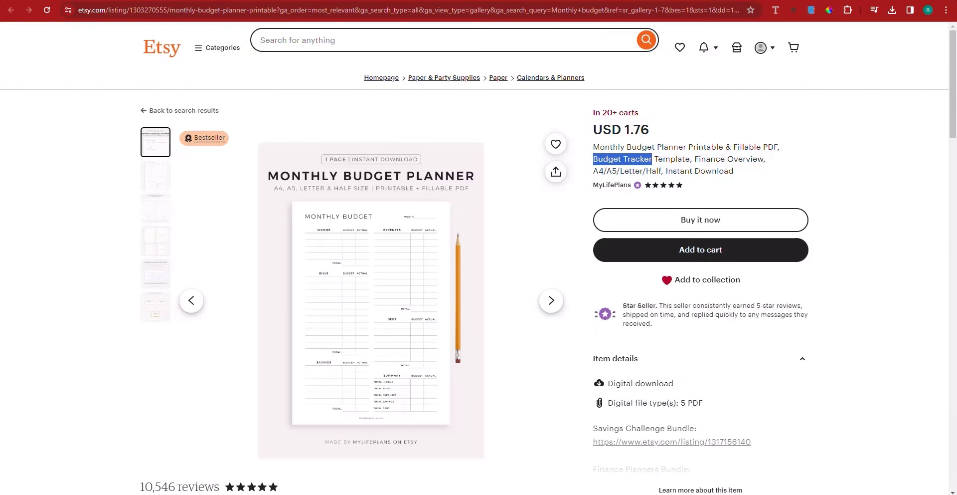
{"action": "scroll", "coordinate": [660, 294], "scroll_direction": "down", "scroll_amount": 3}
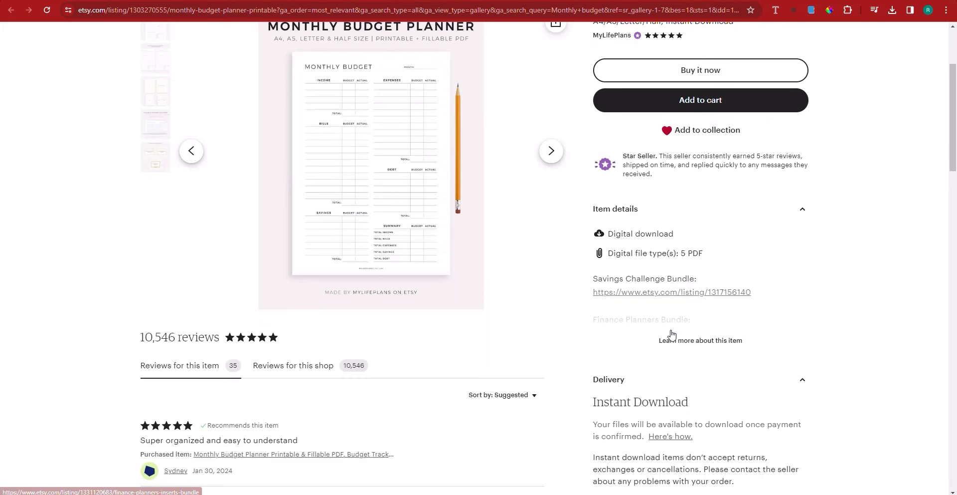
{"action": "left_click", "coordinate": [673, 340]}
{"action": "scroll", "coordinate": [668, 335], "scroll_direction": "down", "scroll_amount": 3}
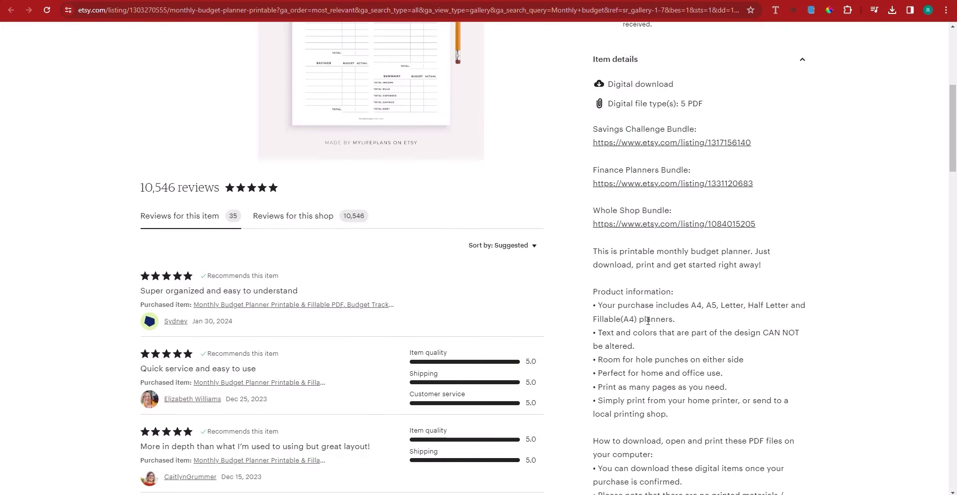
{"action": "scroll", "coordinate": [648, 321], "scroll_direction": "down", "scroll_amount": 4}
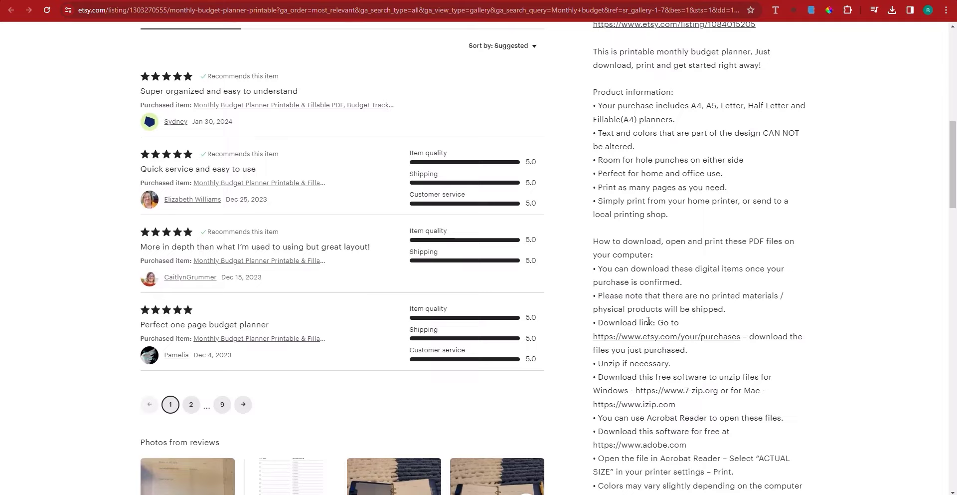
{"action": "scroll", "coordinate": [648, 321], "scroll_direction": "down", "scroll_amount": 2}
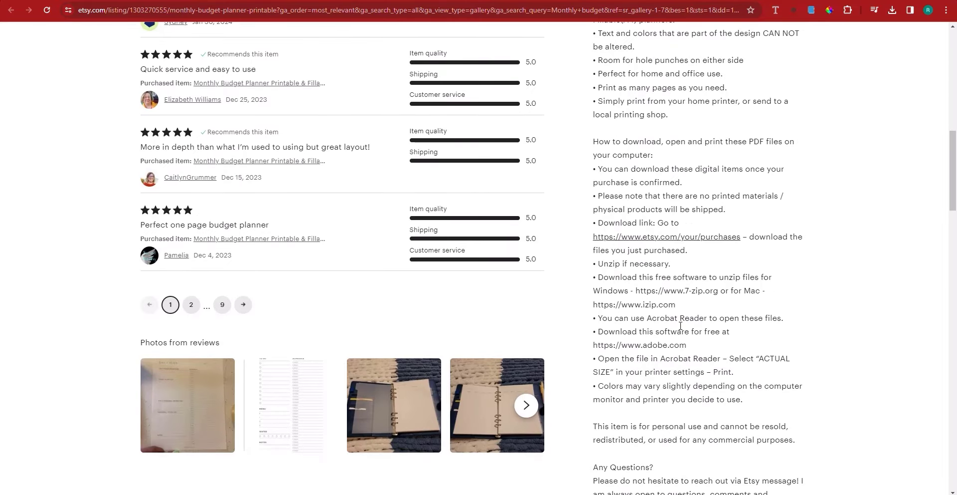
{"action": "scroll", "coordinate": [676, 330], "scroll_direction": "up", "scroll_amount": 10}
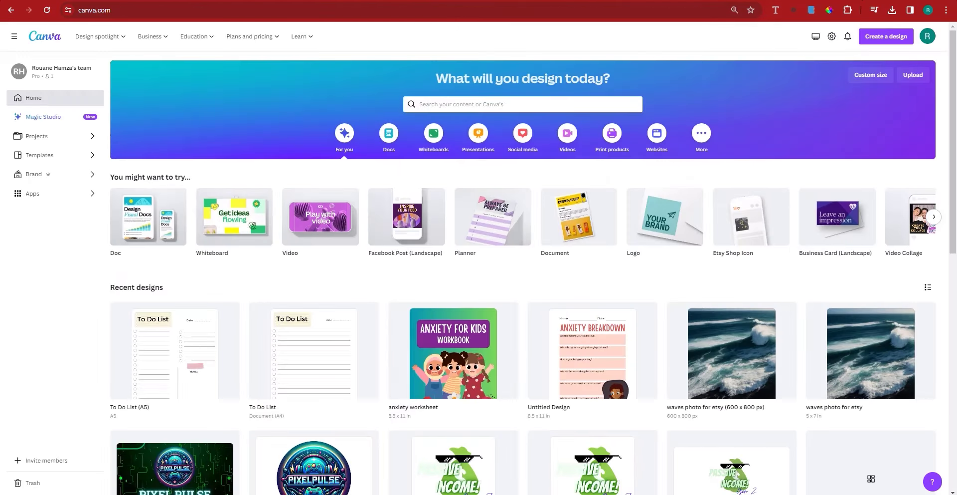
Step: Create a new blank Document (A4) design by searching 'a4'
{"action": "left_click", "coordinate": [868, 38]}
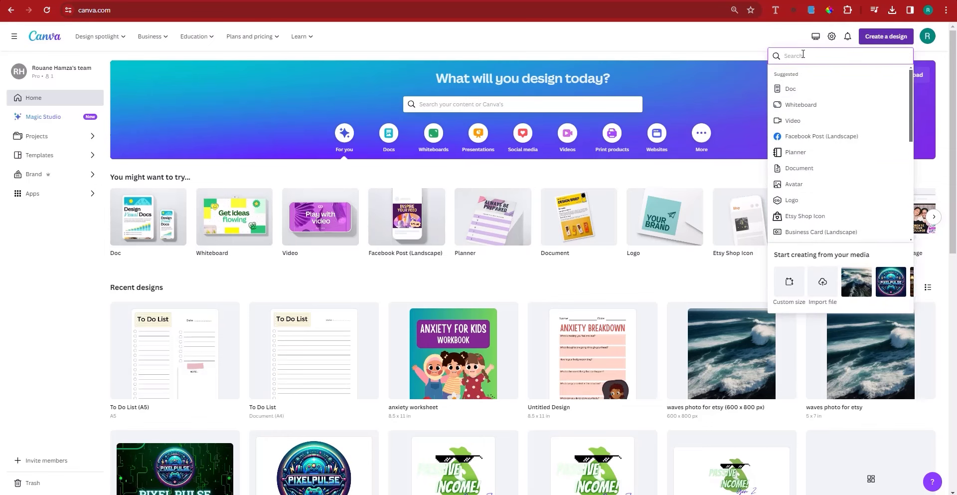
{"action": "type", "text": "a4"}
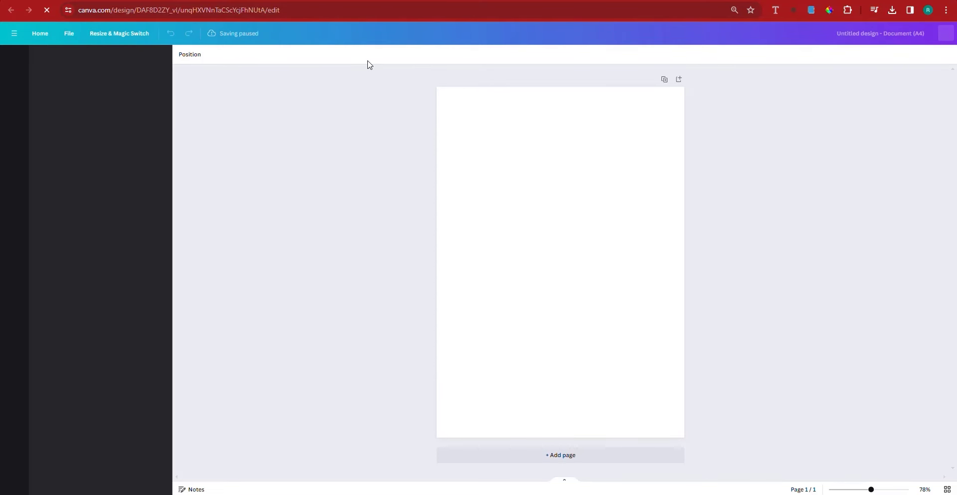
Step: Return to the monthly budget google sheets results and open the Paycheck Budget Planner listing
{"action": "key", "text": "alt+Left"}
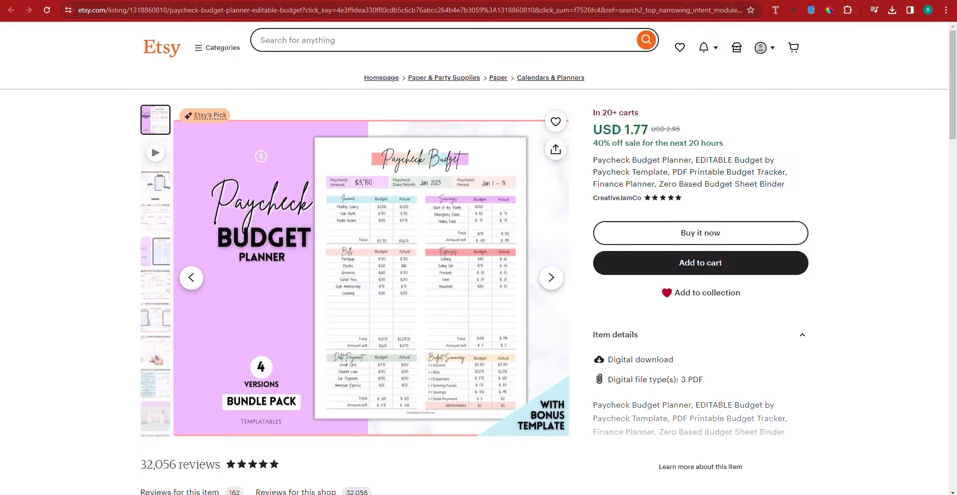
{"action": "key", "text": "alt+Left"}
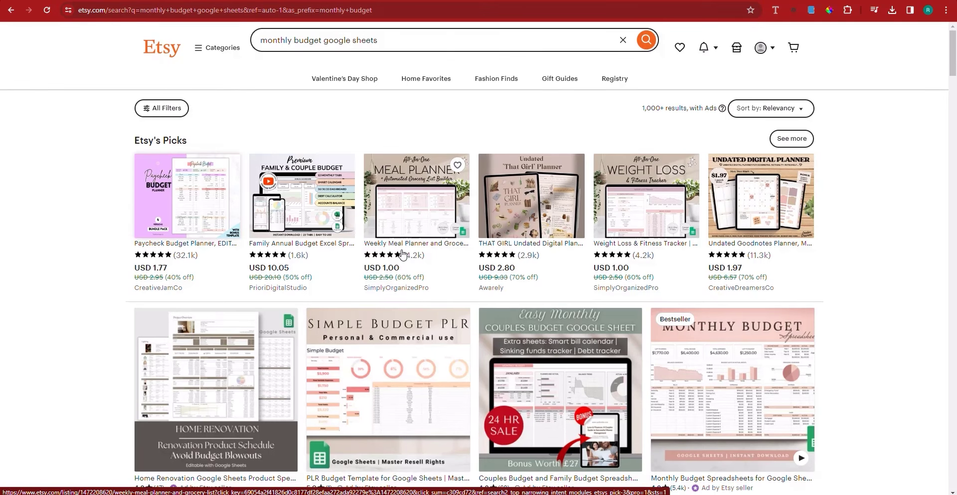
{"action": "scroll", "coordinate": [403, 255], "scroll_direction": "down", "scroll_amount": 1}
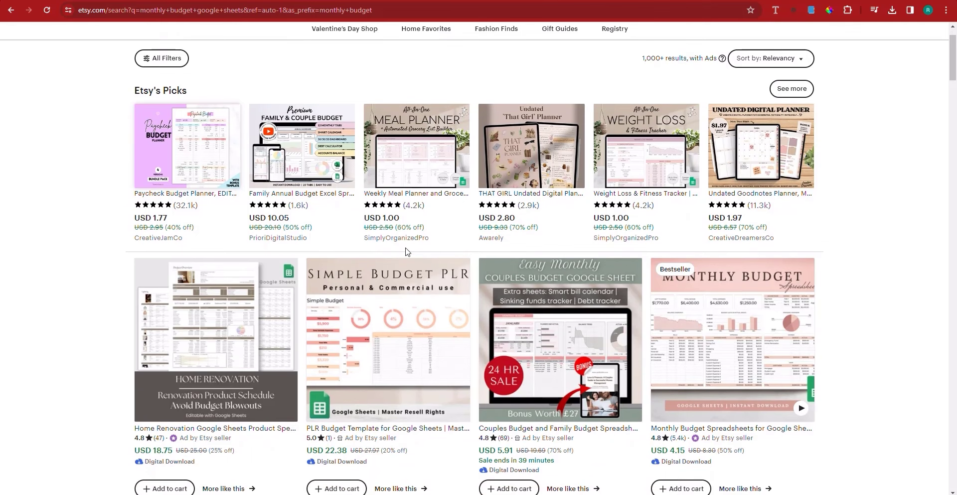
{"action": "scroll", "coordinate": [406, 251], "scroll_direction": "down", "scroll_amount": 1}
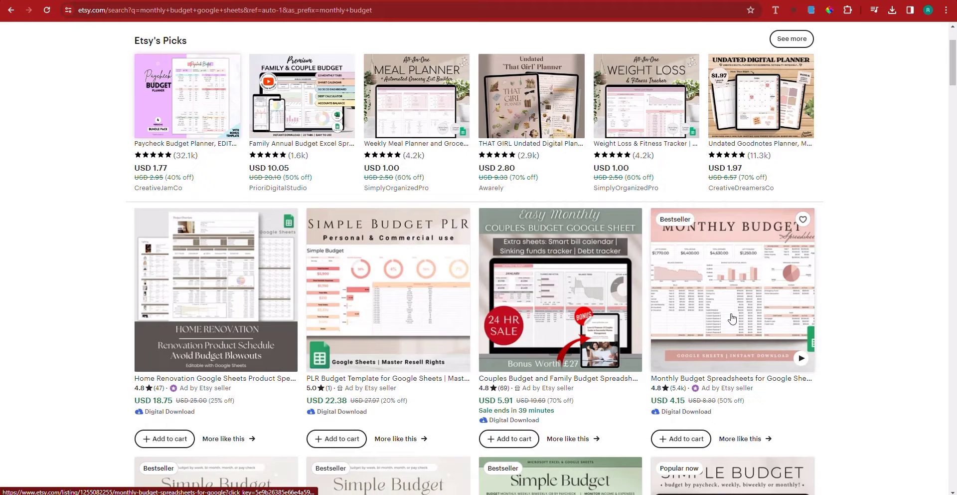
{"action": "scroll", "coordinate": [731, 318], "scroll_direction": "up", "scroll_amount": 2}
{"action": "scroll", "coordinate": [798, 324], "scroll_direction": "down", "scroll_amount": 2}
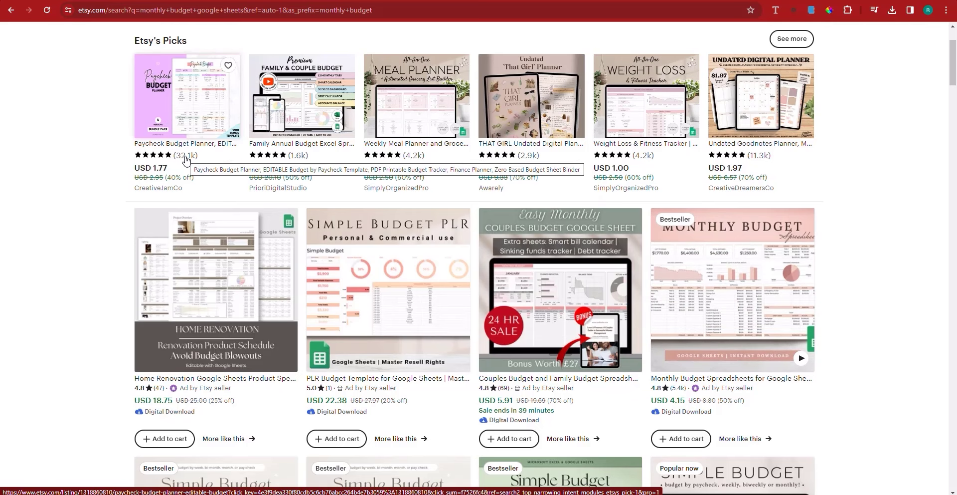
{"action": "left_click", "coordinate": [186, 159]}
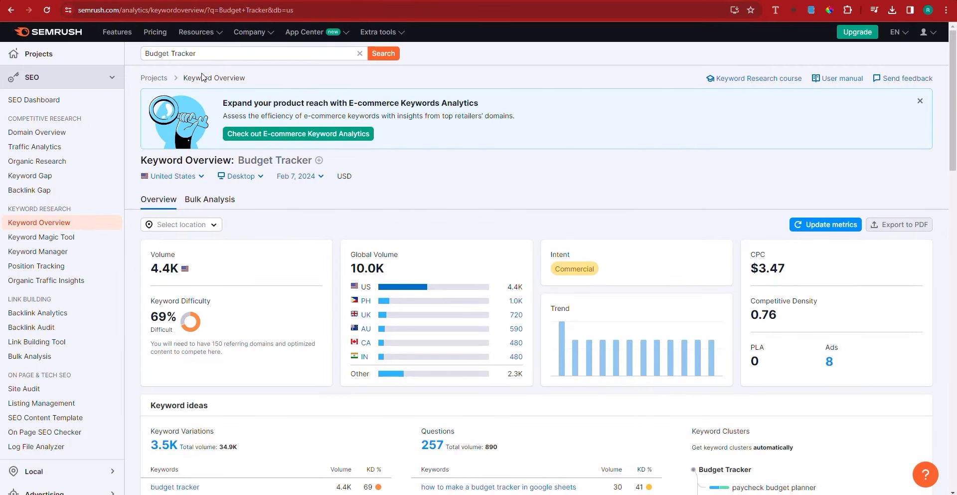
Step: Look up 'monthly budget' in Semrush Keyword Overview and scroll through its metrics
{"action": "left_click", "coordinate": [146, 56]}
{"action": "triple_click", "coordinate": [170, 52]}
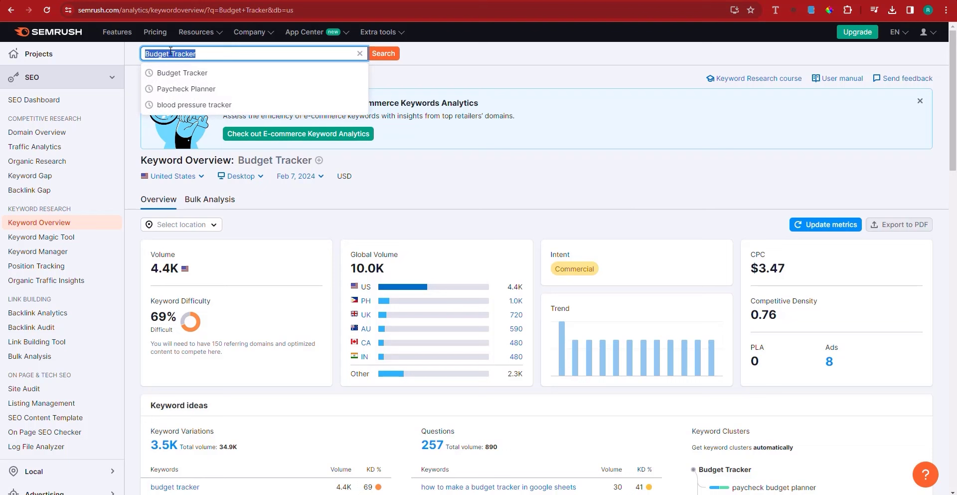
{"action": "type", "text": "monthly bu"}
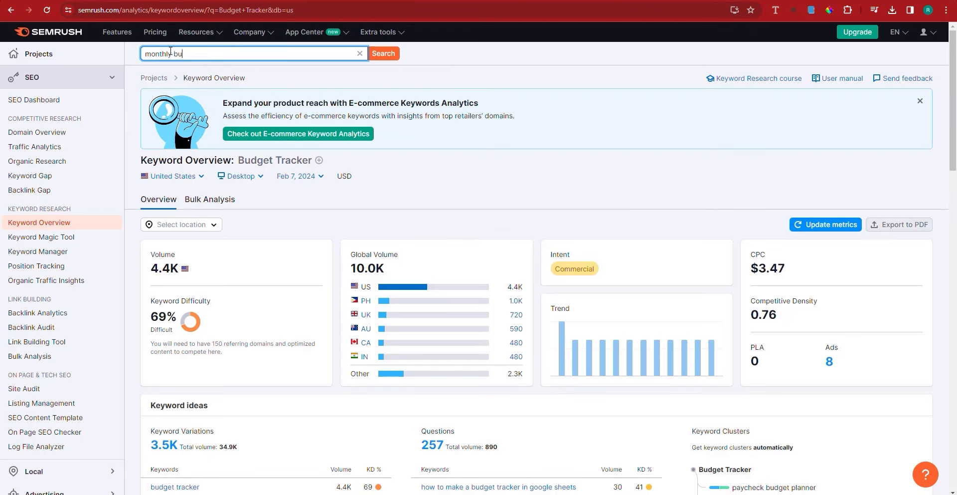
{"action": "type", "text": "dget"}
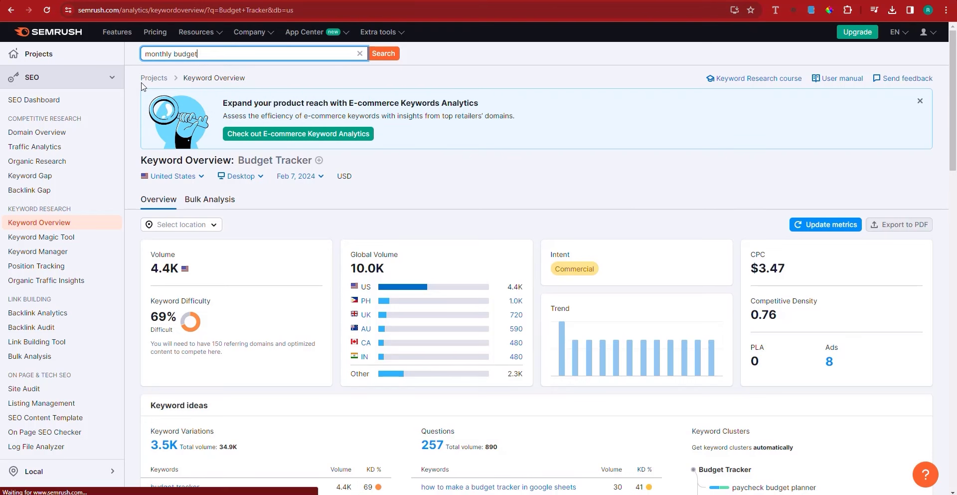
{"action": "key", "text": "Return"}
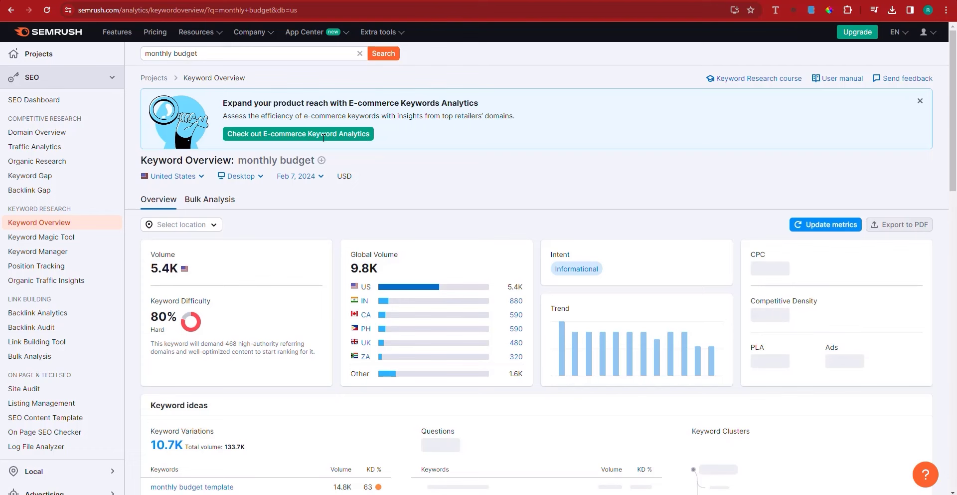
{"action": "scroll", "coordinate": [225, 242], "scroll_direction": "down", "scroll_amount": 2}
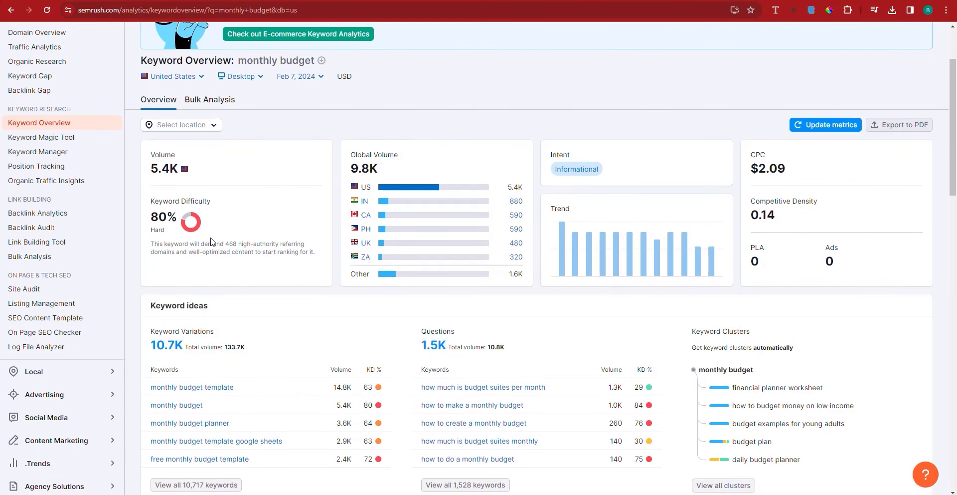
{"action": "scroll", "coordinate": [211, 242], "scroll_direction": "down", "scroll_amount": 1}
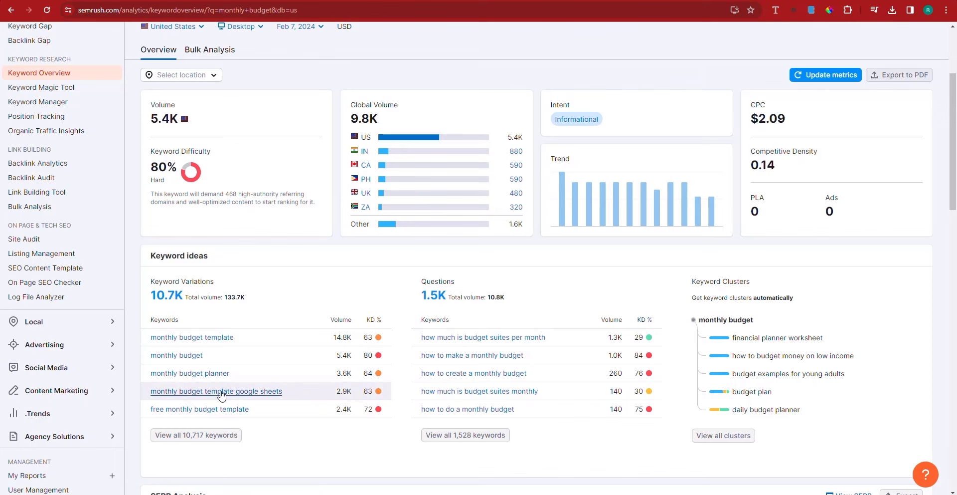
{"action": "scroll", "coordinate": [221, 396], "scroll_direction": "up", "scroll_amount": 3}
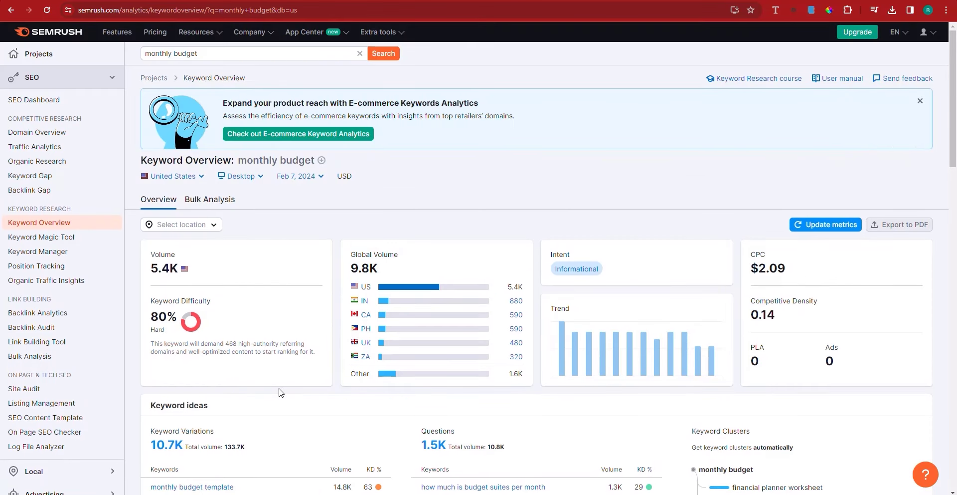
Step: Extend the keyword to 'monthly budget page' and look up its metrics
{"action": "left_click", "coordinate": [226, 54]}
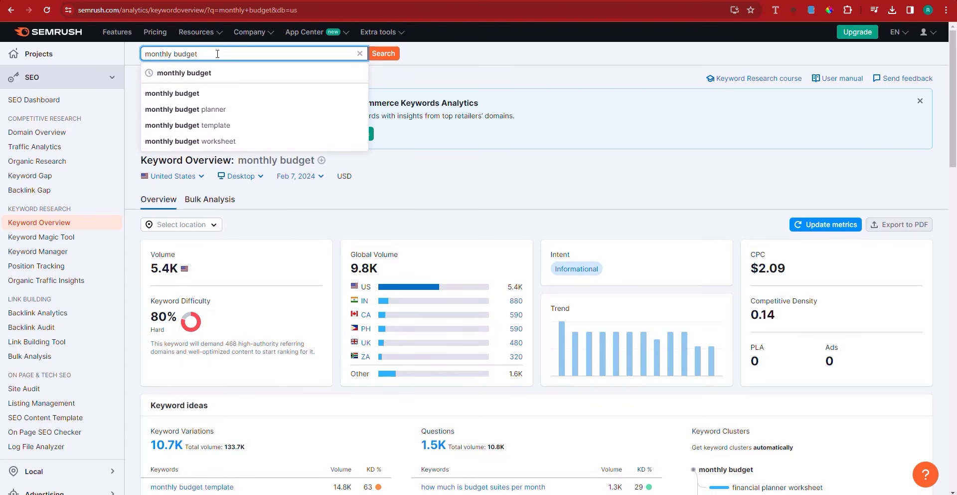
{"action": "type", "text": "page"}
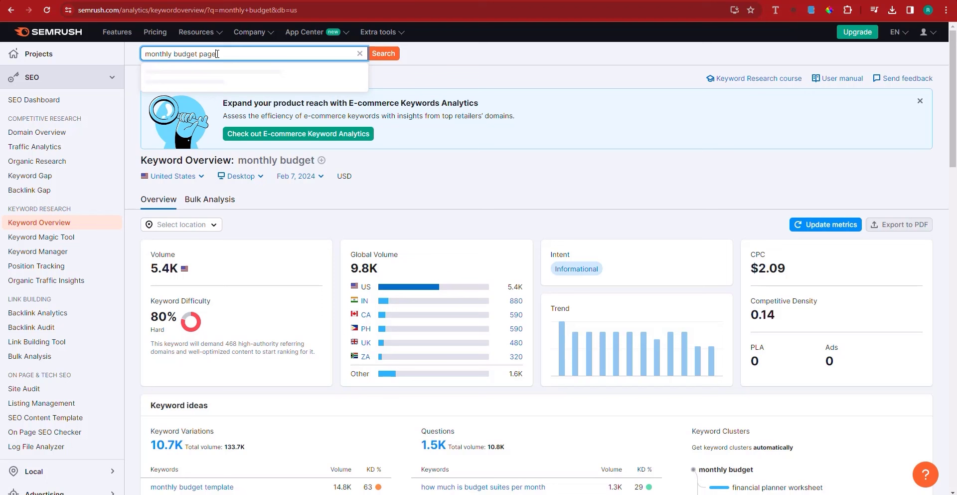
{"action": "key", "text": "Return"}
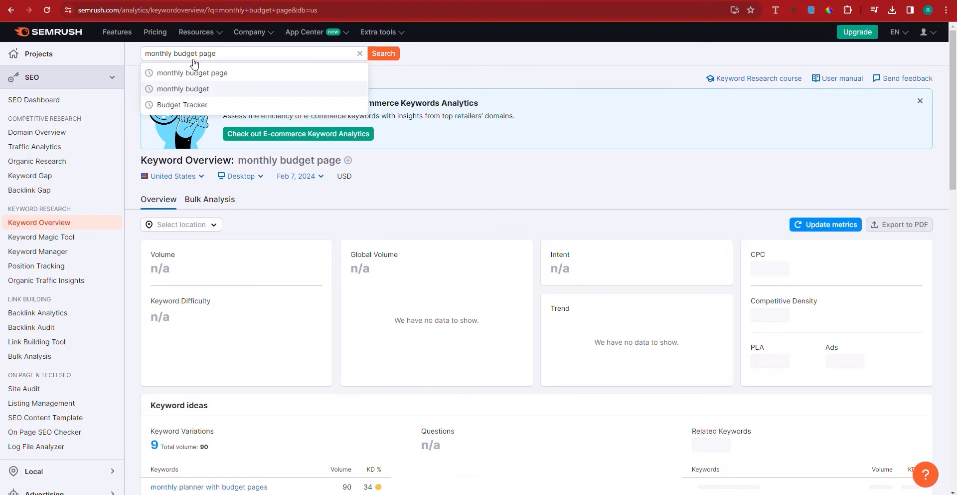
Step: Look up 'monthly budget printable' (480 US volume, 48% difficulty), then return to the Etsy listing
{"action": "left_click", "coordinate": [218, 52]}
{"action": "triple_click", "coordinate": [216, 54]}
{"action": "double_click", "coordinate": [215, 54]}
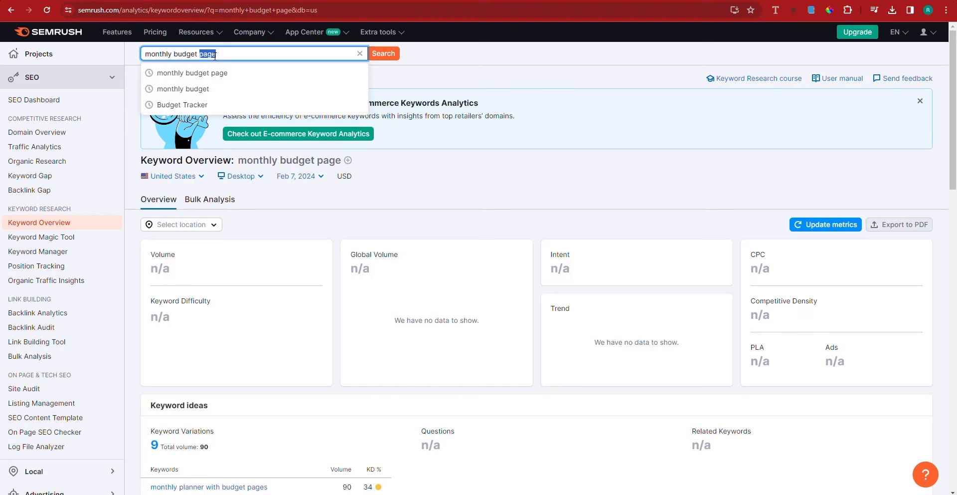
{"action": "triple_click", "coordinate": [215, 54]}
{"action": "double_click", "coordinate": [215, 55]}
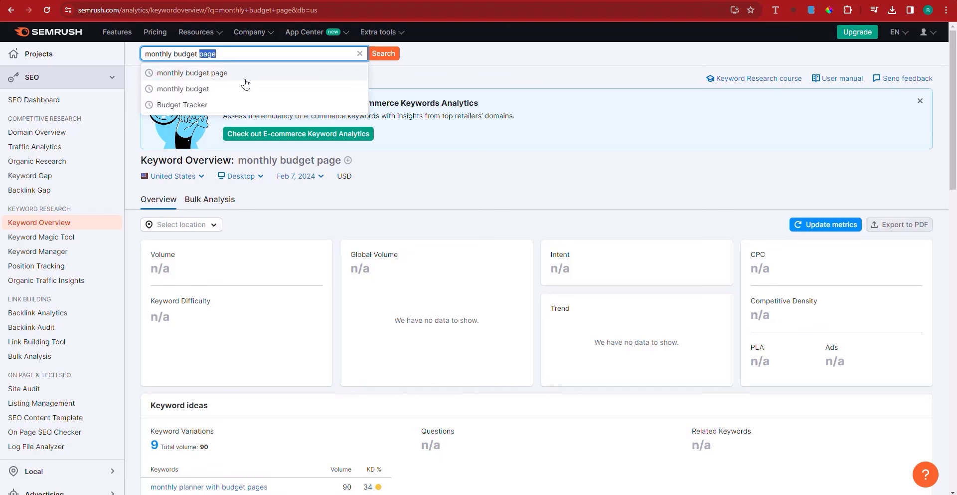
{"action": "type", "text": "printabl"}
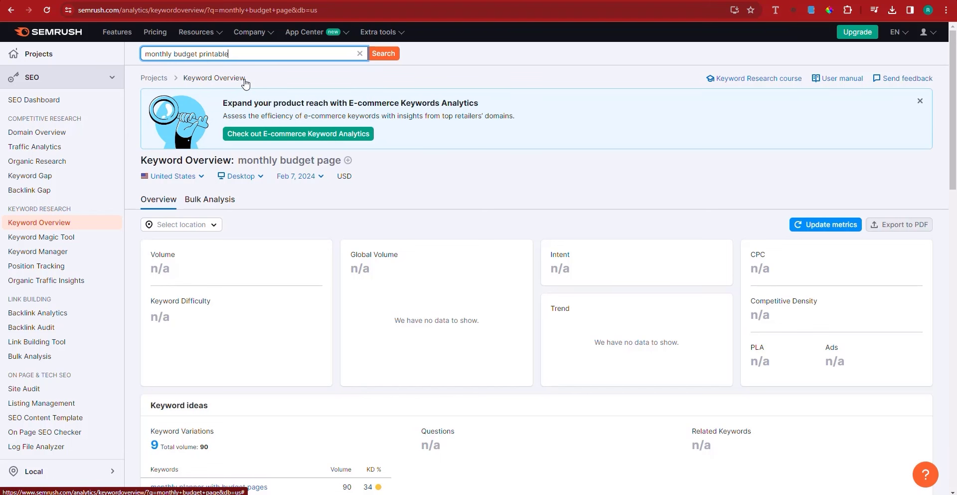
{"action": "key", "text": "Return"}
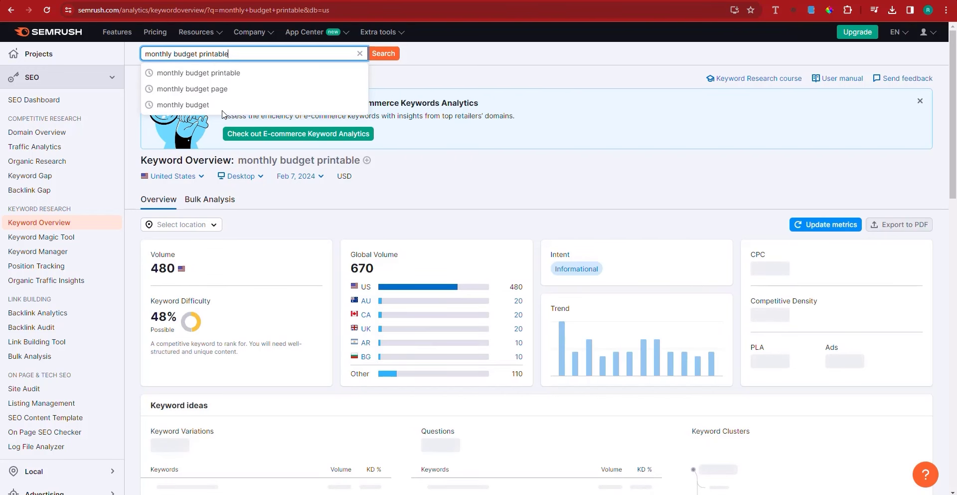
{"action": "scroll", "coordinate": [462, 194], "scroll_direction": "down", "scroll_amount": 2}
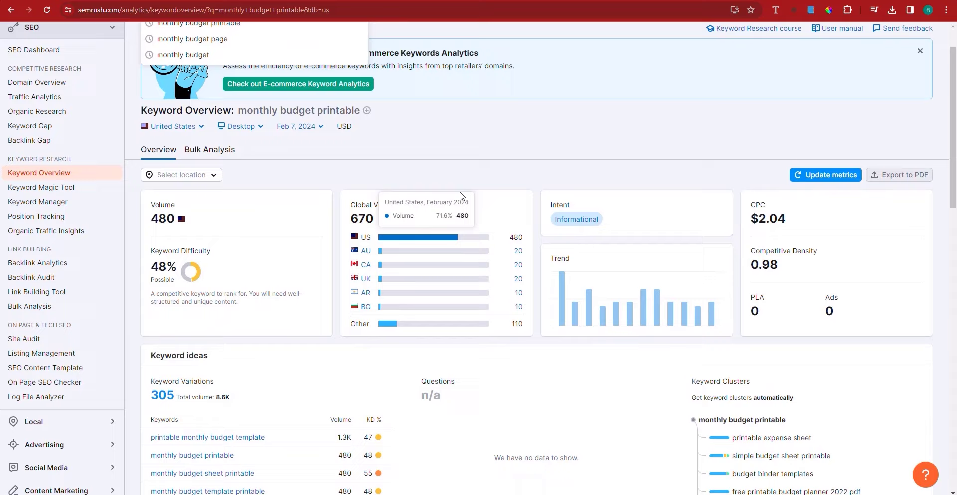
{"action": "scroll", "coordinate": [461, 195], "scroll_direction": "down", "scroll_amount": 2}
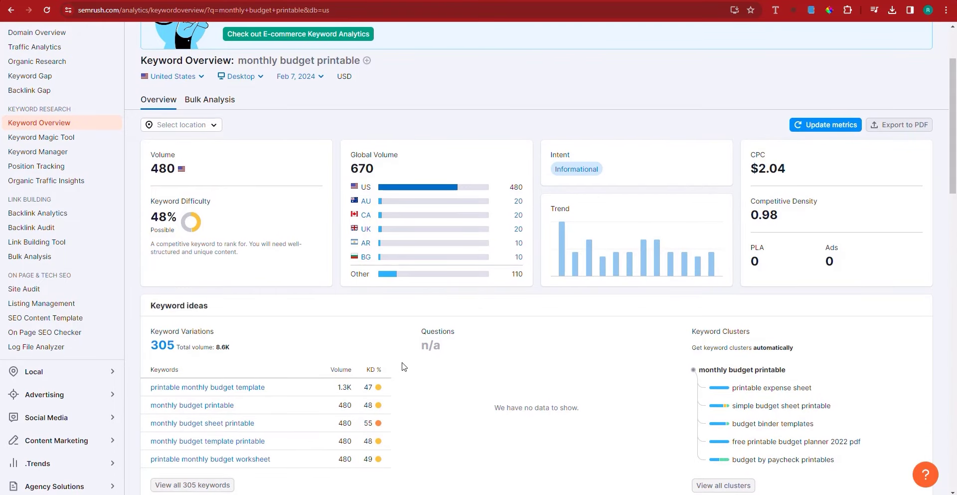
{"action": "scroll", "coordinate": [403, 368], "scroll_direction": "up", "scroll_amount": 2}
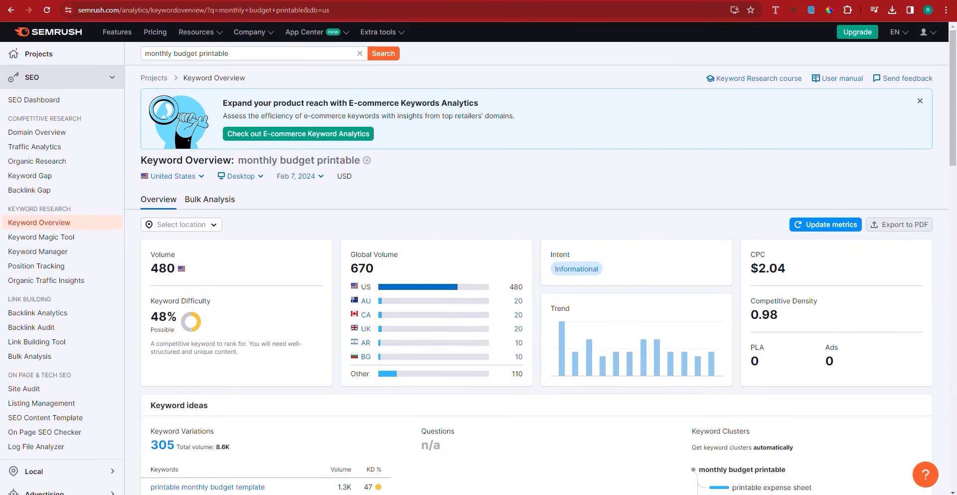
{"action": "key", "text": "ctrl+Tab"}
{"action": "key", "text": "ctrl+Tab"}
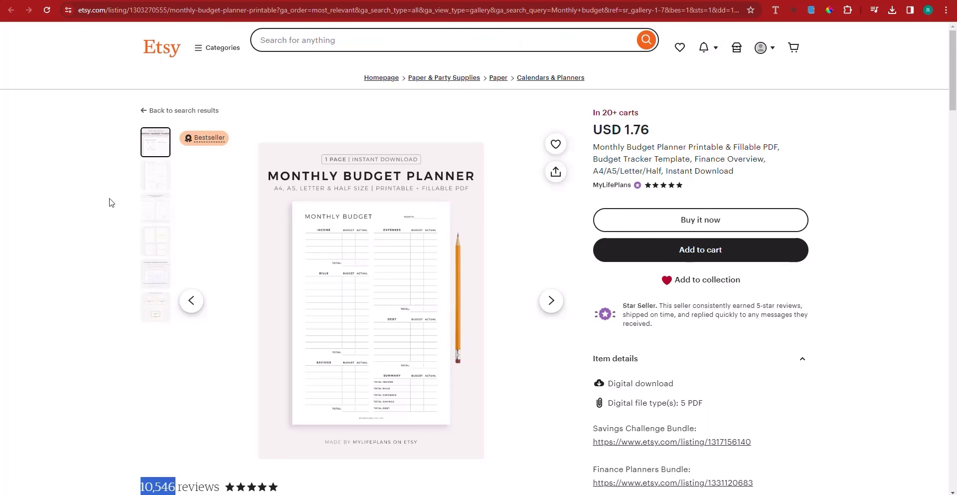
{"action": "left_click", "coordinate": [103, 199]}
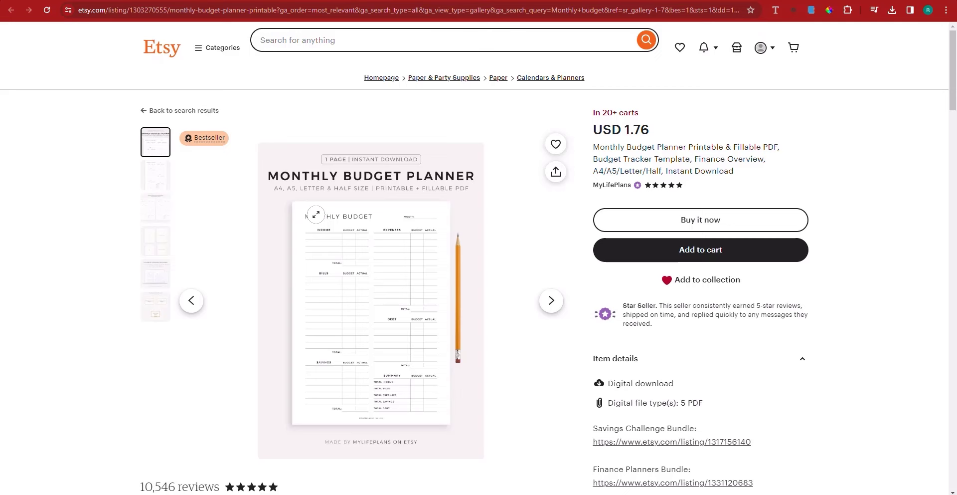
Step: Search Canva templates for 'monthly budget planner' and apply the Minimalist Classy Monthly Budget template
{"action": "key", "text": "ctrl+Tab"}
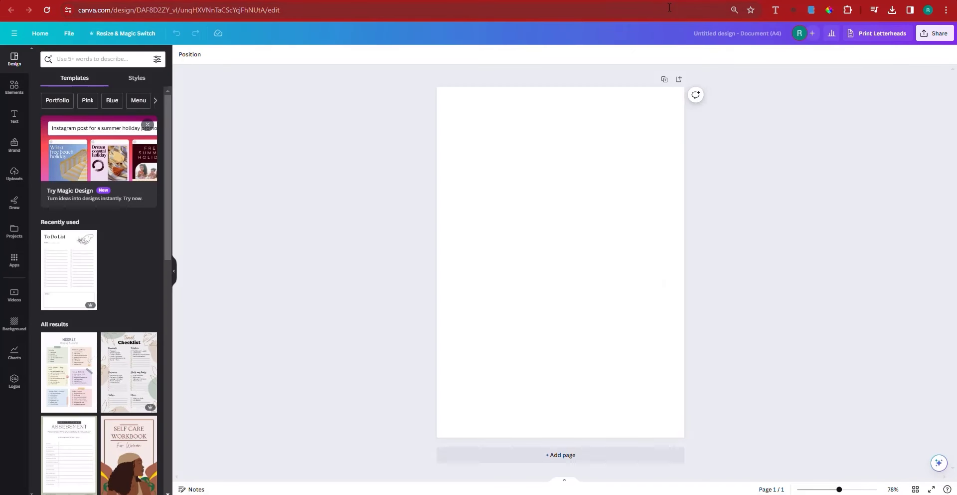
{"action": "left_click", "coordinate": [85, 61]}
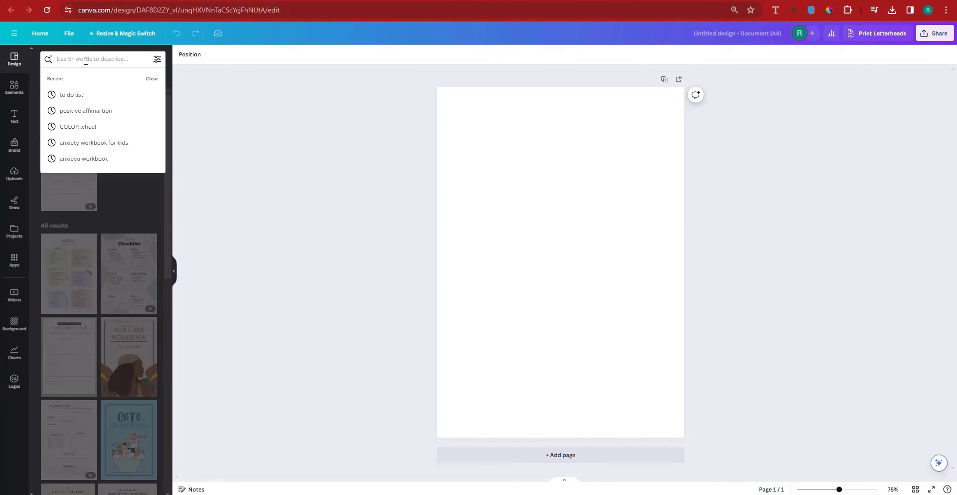
{"action": "type", "text": "month"}
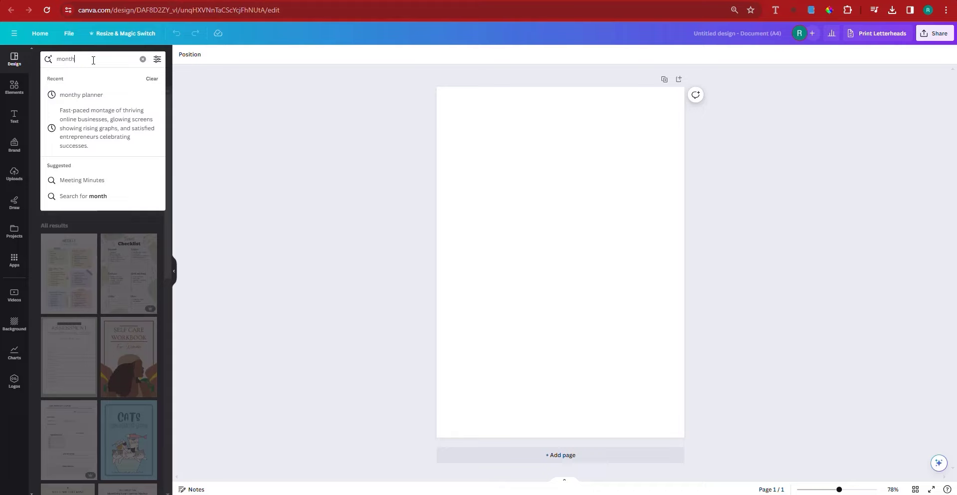
{"action": "type", "text": "ly planner"}
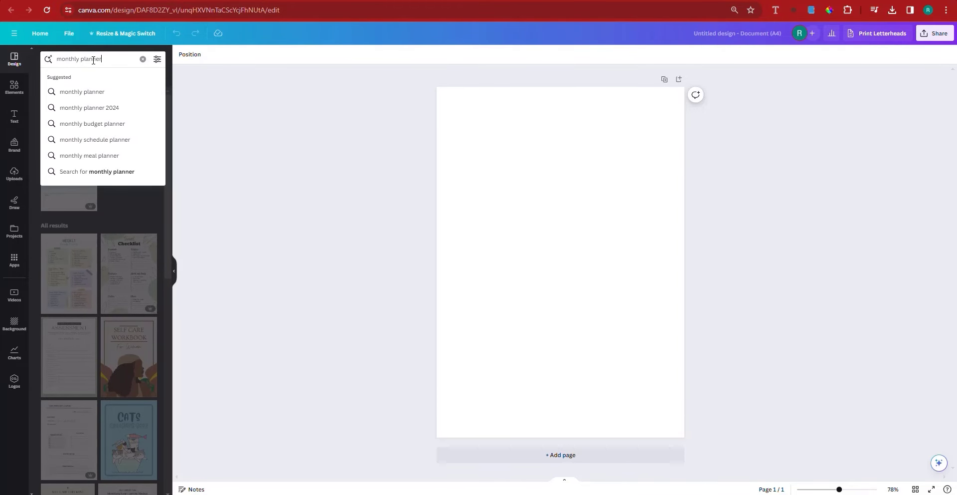
{"action": "key", "text": "Return"}
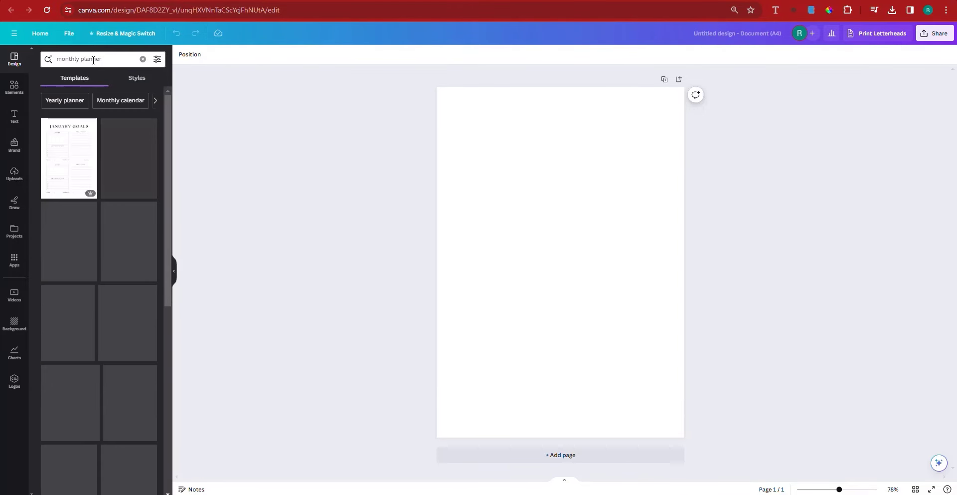
{"action": "left_click", "coordinate": [81, 59]}
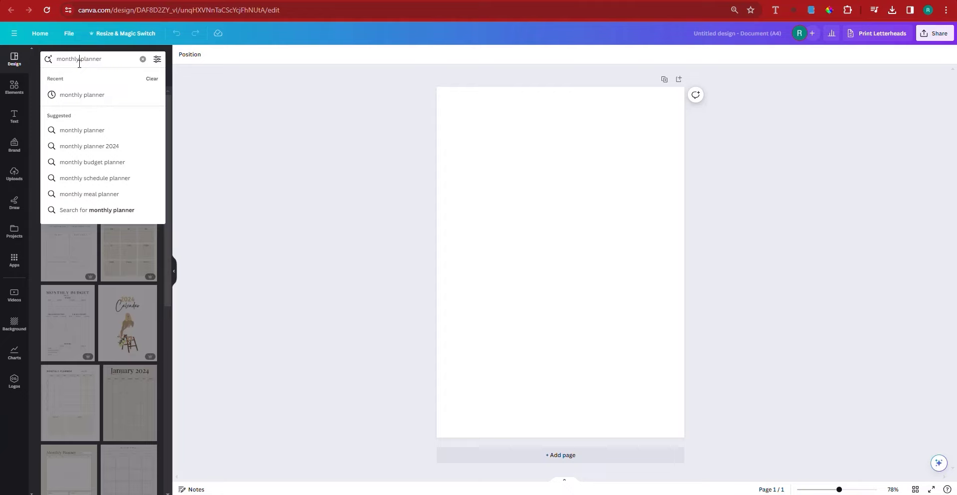
{"action": "type", "text": "budget"}
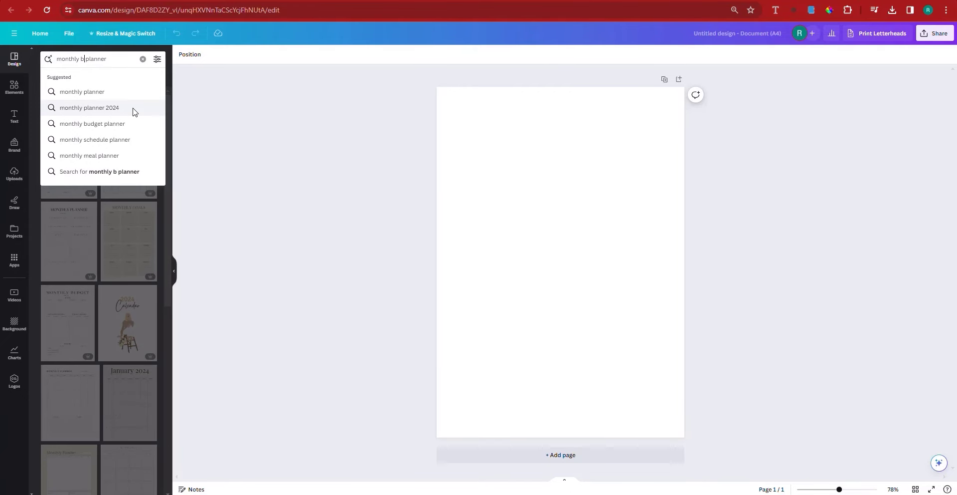
{"action": "key", "text": "Return"}
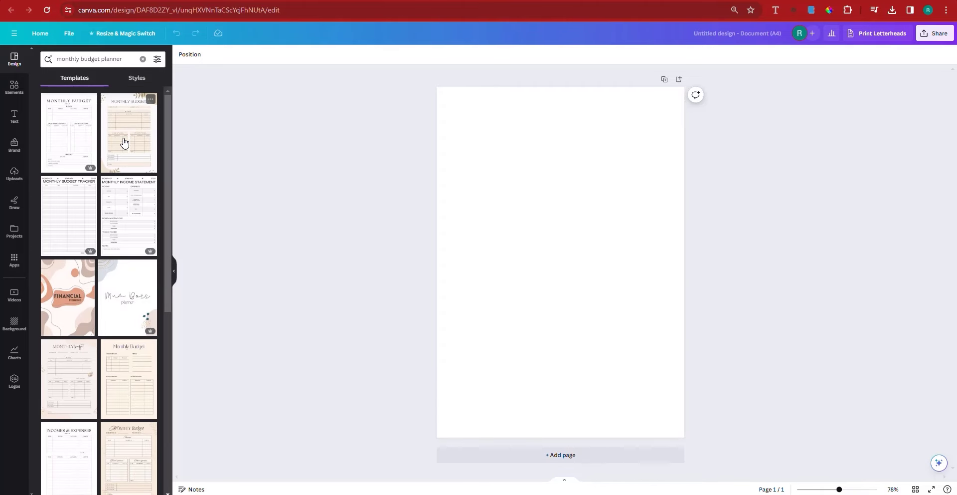
{"action": "left_click", "coordinate": [129, 370]}
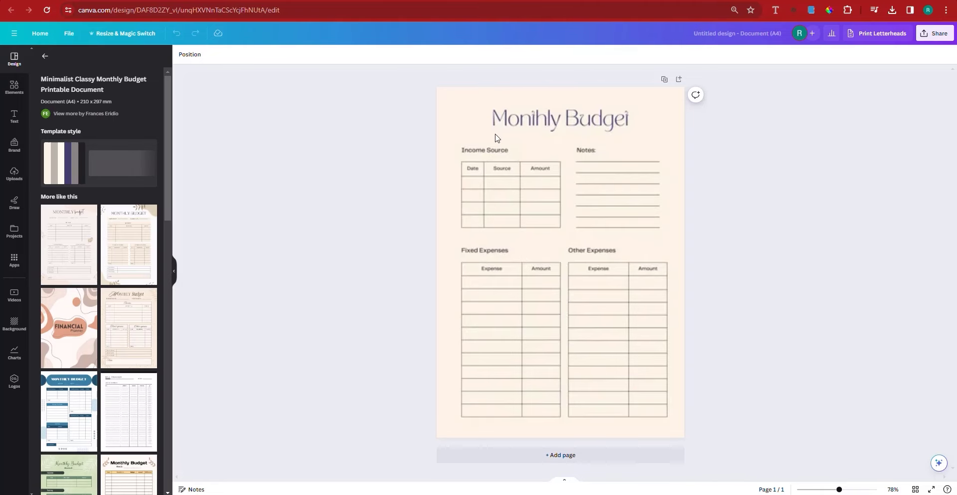
Step: Change the Monthly Budget title font to Montserrat Classic and narrow its text box
{"action": "left_click", "coordinate": [457, 117]}
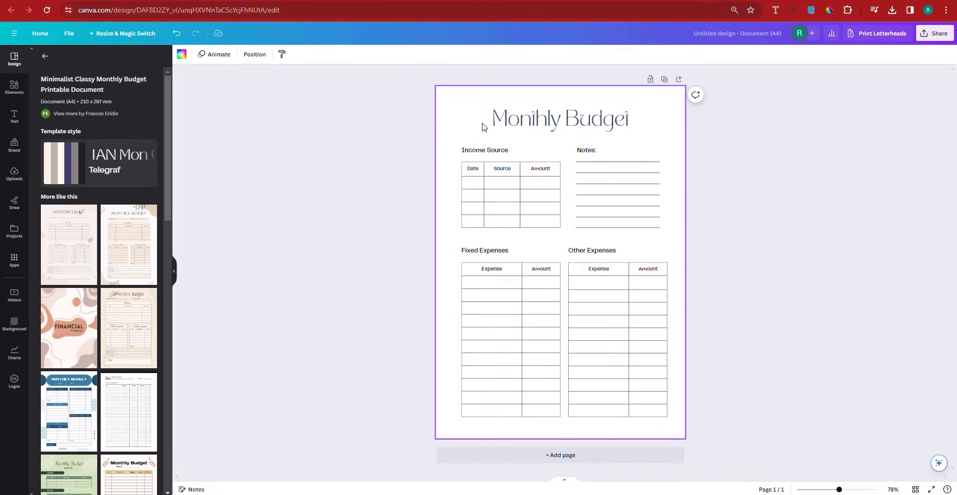
{"action": "left_click", "coordinate": [501, 126]}
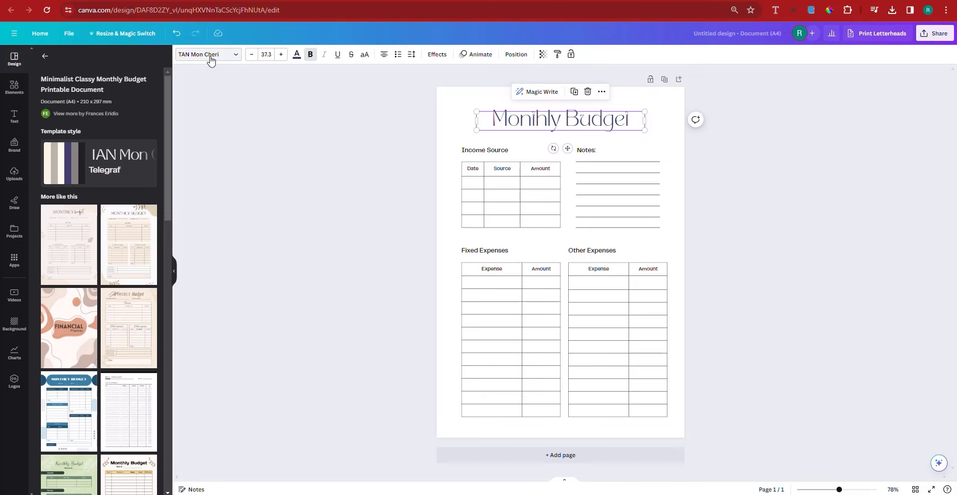
{"action": "left_click", "coordinate": [211, 55]}
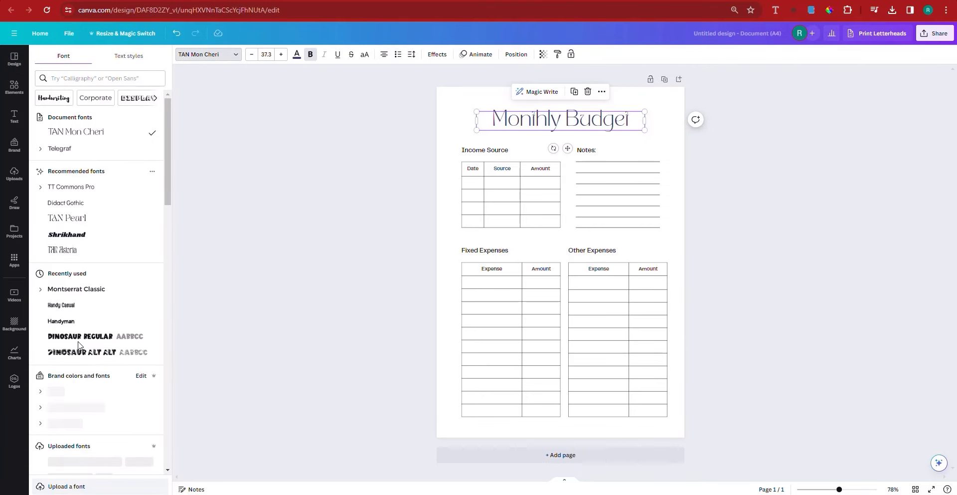
{"action": "scroll", "coordinate": [82, 359], "scroll_direction": "down", "scroll_amount": 2}
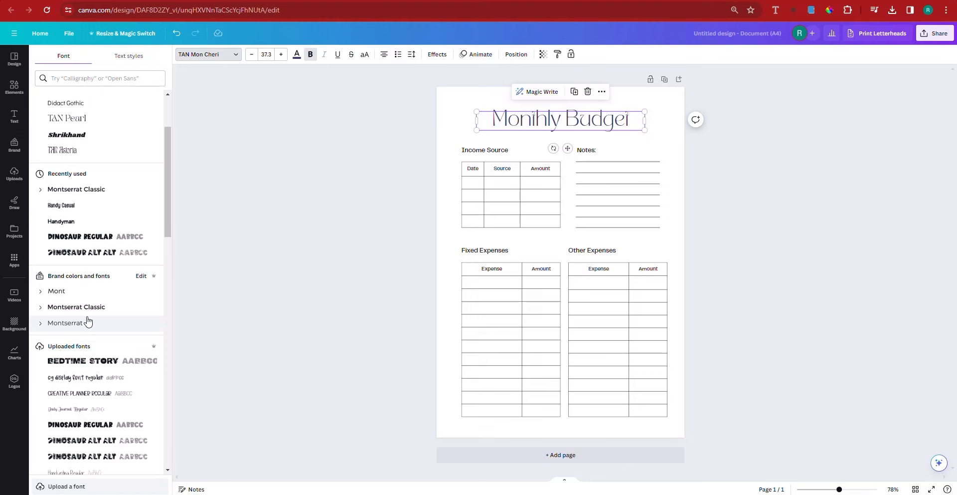
{"action": "left_click", "coordinate": [75, 307]}
{"action": "key", "text": "Escape"}
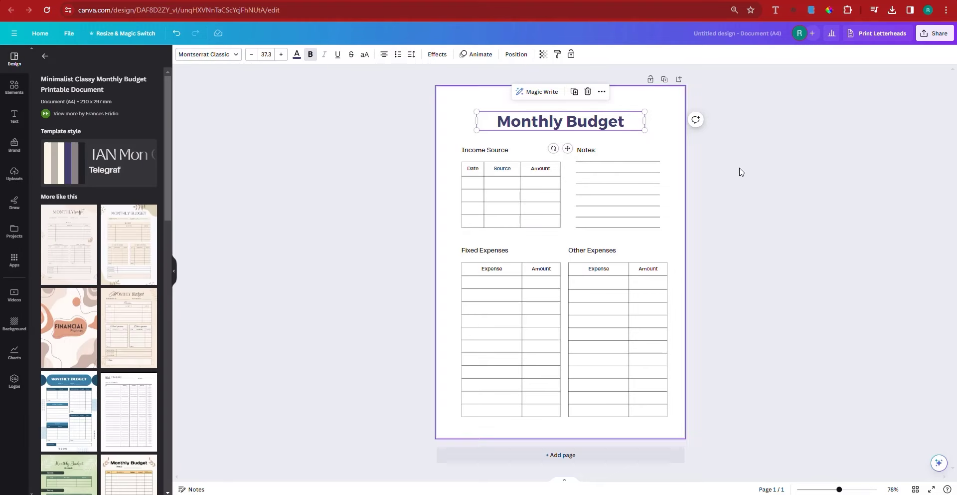
{"action": "left_click_drag", "start_coordinate": [609, 120], "coordinate": [583, 121]}
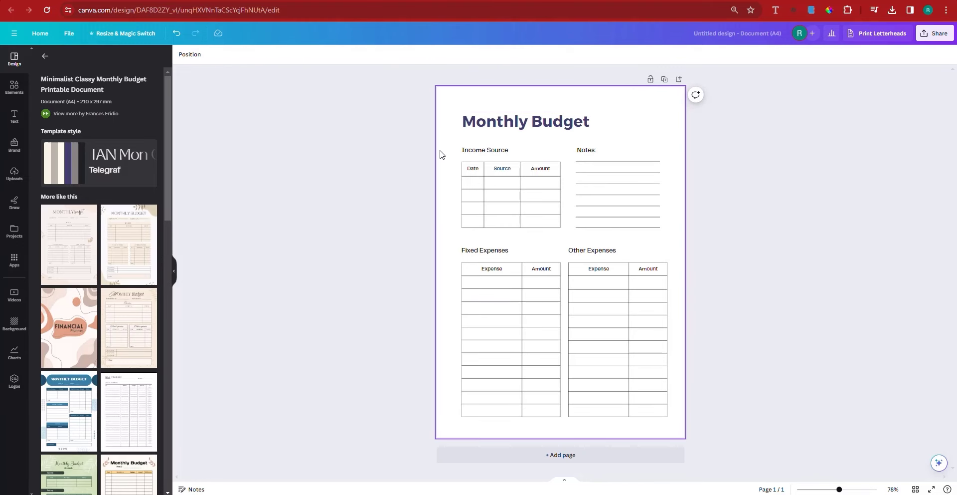
Step: Apply Montserrat Classic to every text in the design, then select the ruled lines under Notes
{"action": "left_click_drag", "start_coordinate": [441, 139], "coordinate": [741, 368]}
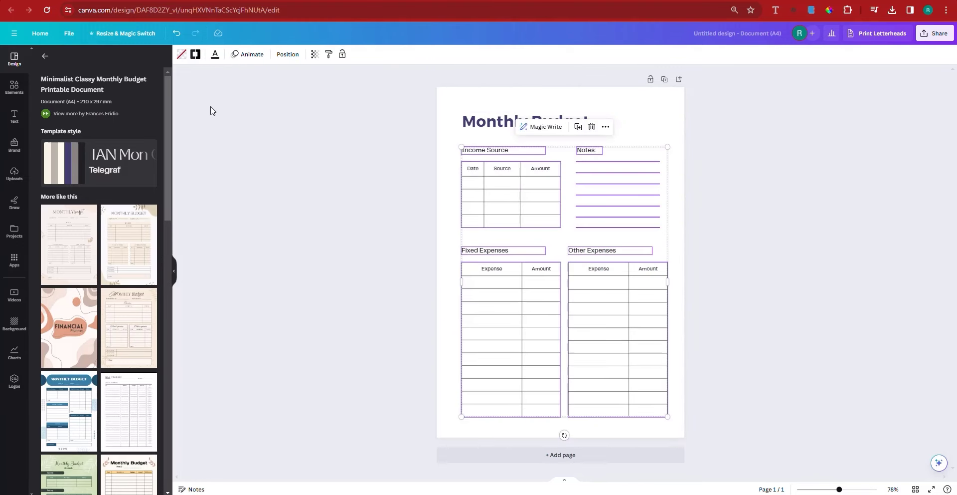
{"action": "left_click", "coordinate": [216, 54]}
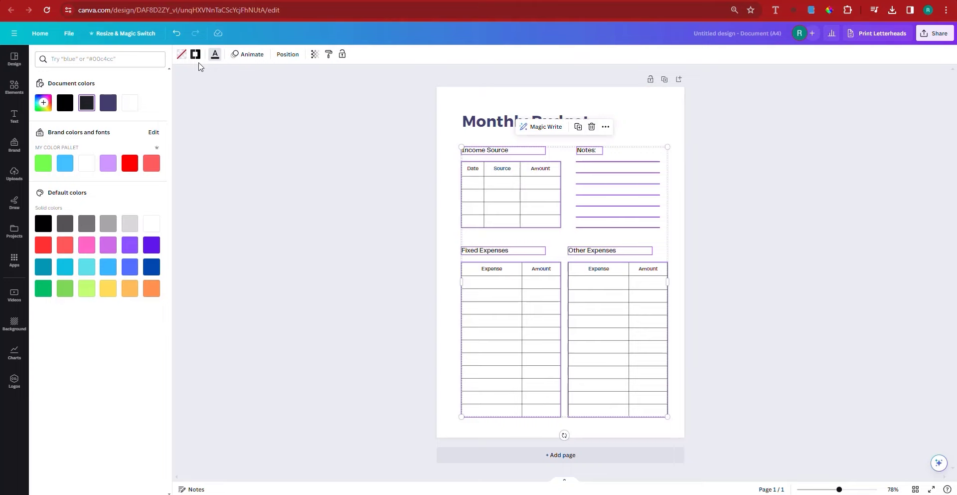
{"action": "left_click", "coordinate": [507, 156]}
{"action": "left_click", "coordinate": [447, 182]}
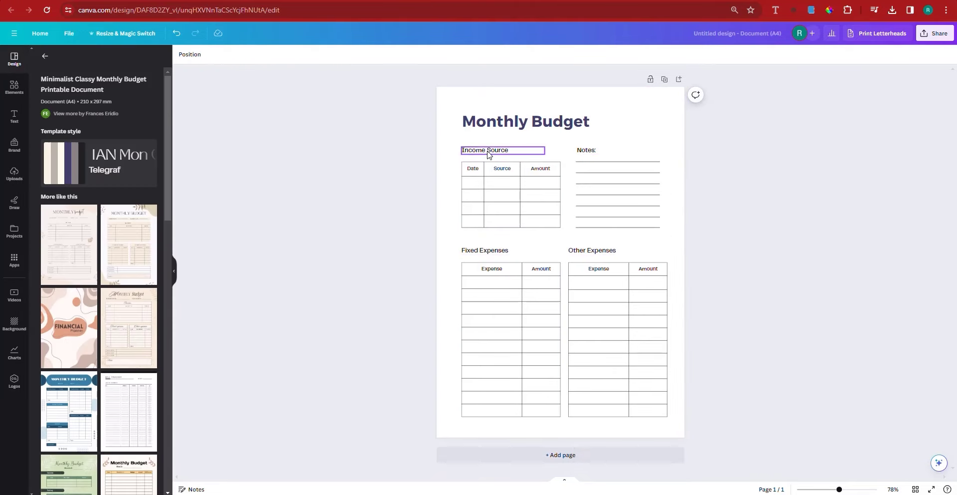
{"action": "left_click", "coordinate": [498, 151]}
{"action": "left_click", "coordinate": [208, 54]}
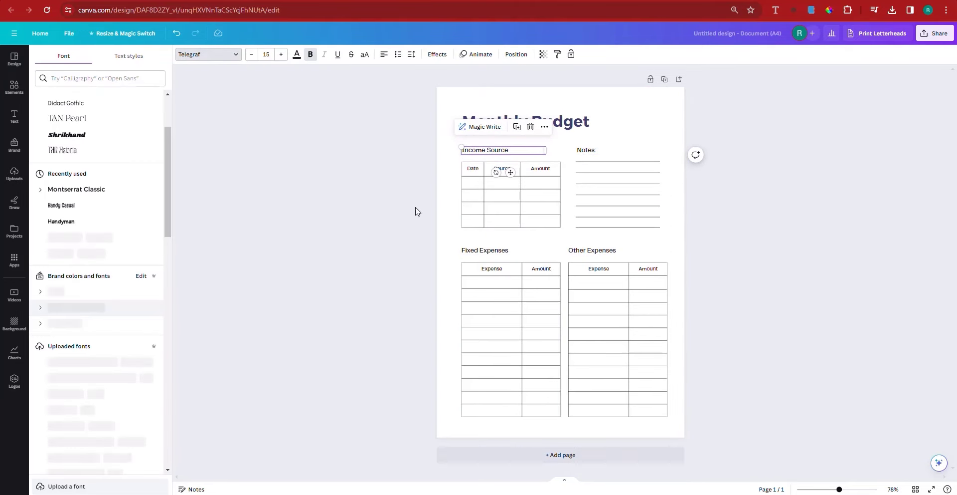
{"action": "left_click", "coordinate": [90, 307]}
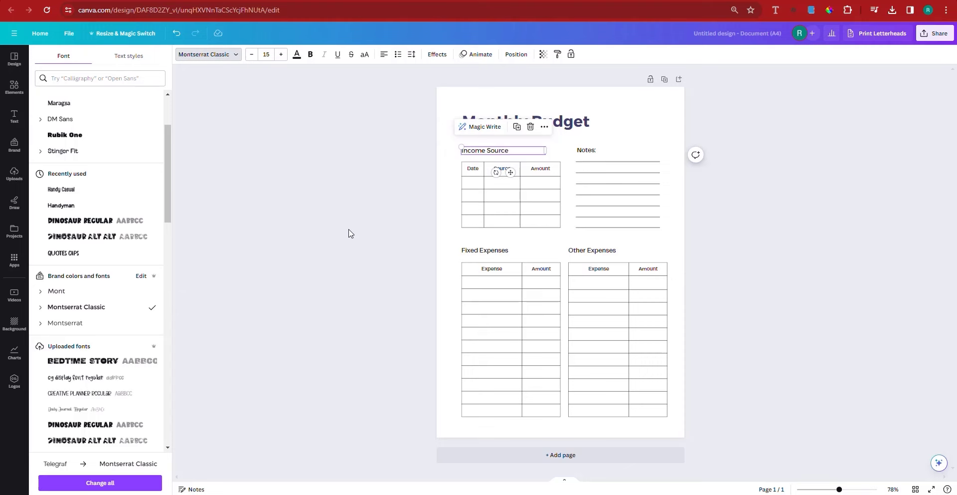
{"action": "left_click", "coordinate": [123, 481]}
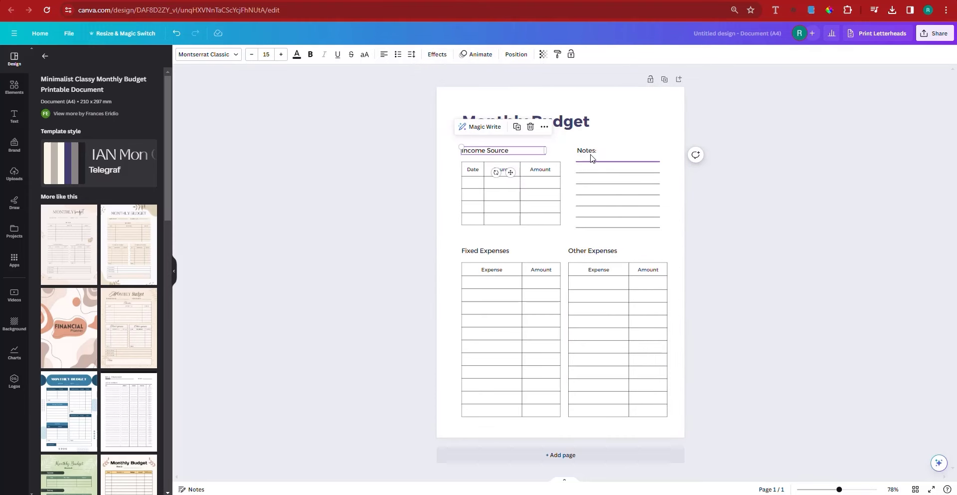
{"action": "left_click_drag", "start_coordinate": [672, 242], "coordinate": [578, 161]}
Step: Delete the Notes lines and search the elements for 'note' photos
{"action": "key", "text": "Delete"}
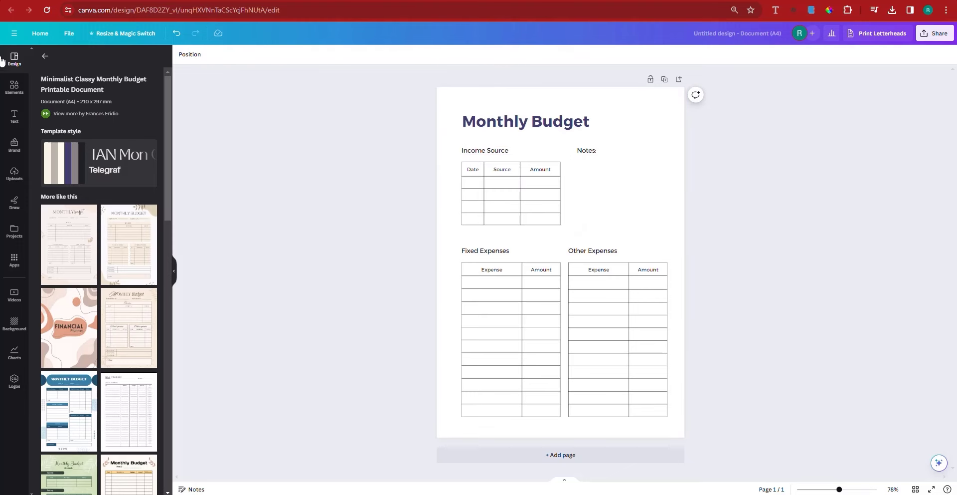
{"action": "left_click", "coordinate": [7, 85]}
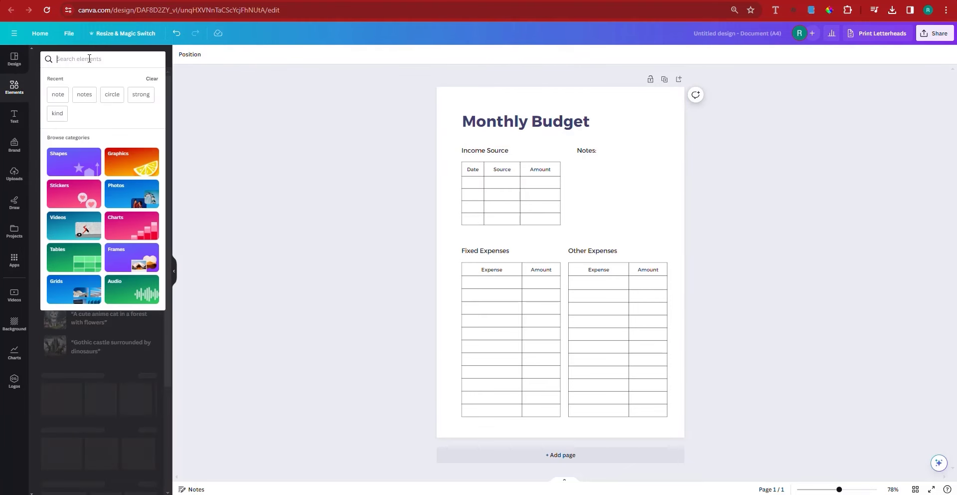
{"action": "type", "text": "note"}
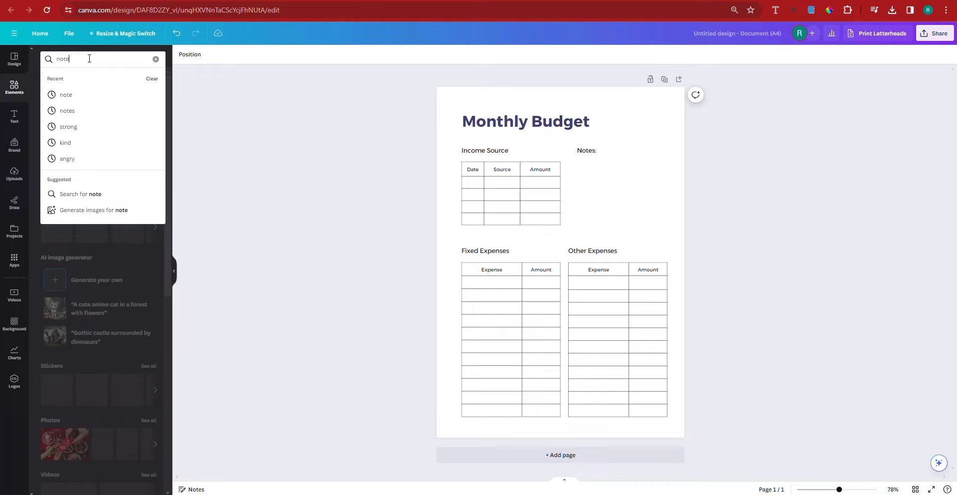
{"action": "key", "text": "Return"}
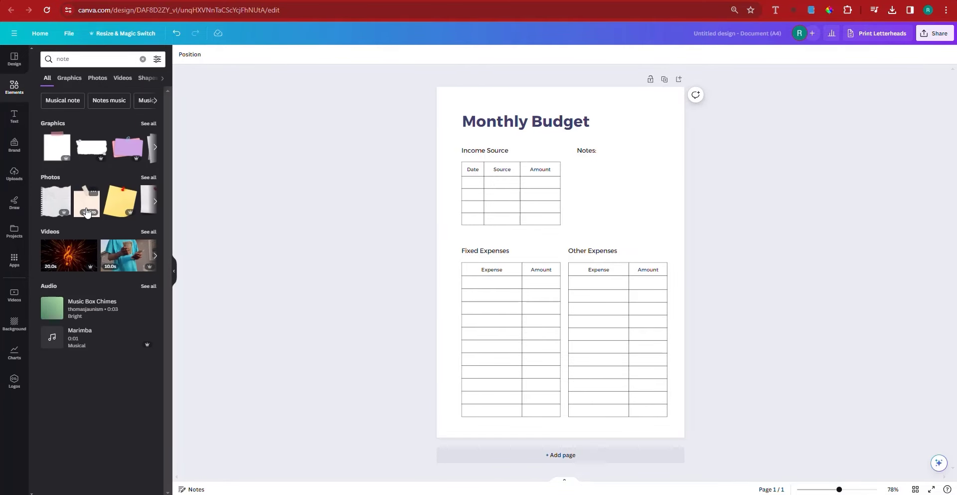
{"action": "left_click", "coordinate": [149, 178]}
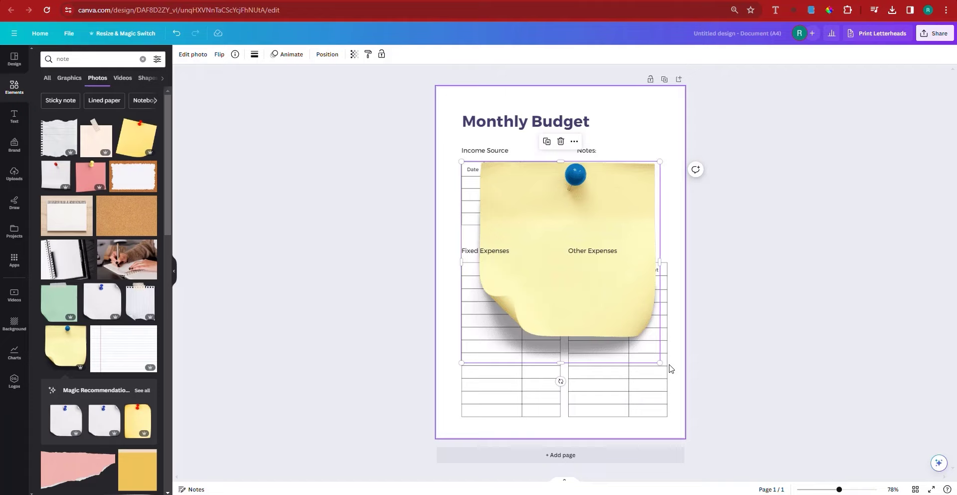
Step: Shrink the pinned yellow sticky note and place it top right with 'Notes:' centred on it
{"action": "left_click_drag", "start_coordinate": [660, 363], "coordinate": [568, 269]}
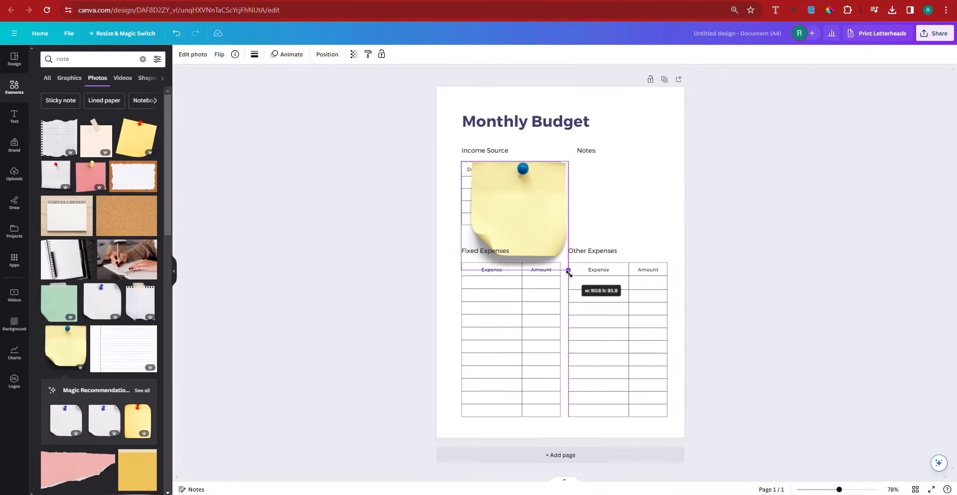
{"action": "left_click_drag", "start_coordinate": [546, 229], "coordinate": [638, 206]}
{"action": "left_click_drag", "start_coordinate": [586, 158], "coordinate": [620, 179]}
{"action": "left_click", "coordinate": [717, 239]}
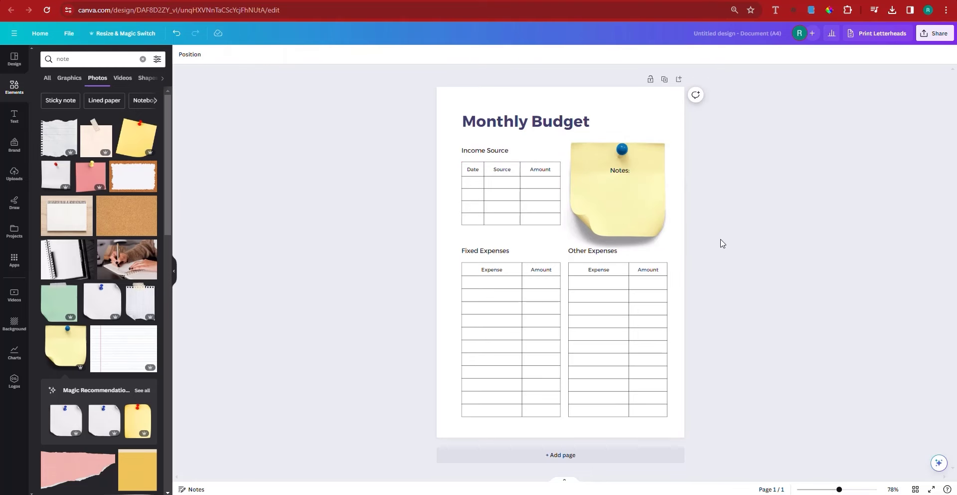
{"action": "left_click", "coordinate": [667, 247]}
{"action": "left_click_drag", "start_coordinate": [667, 248], "coordinate": [636, 224]}
{"action": "left_click", "coordinate": [628, 247]}
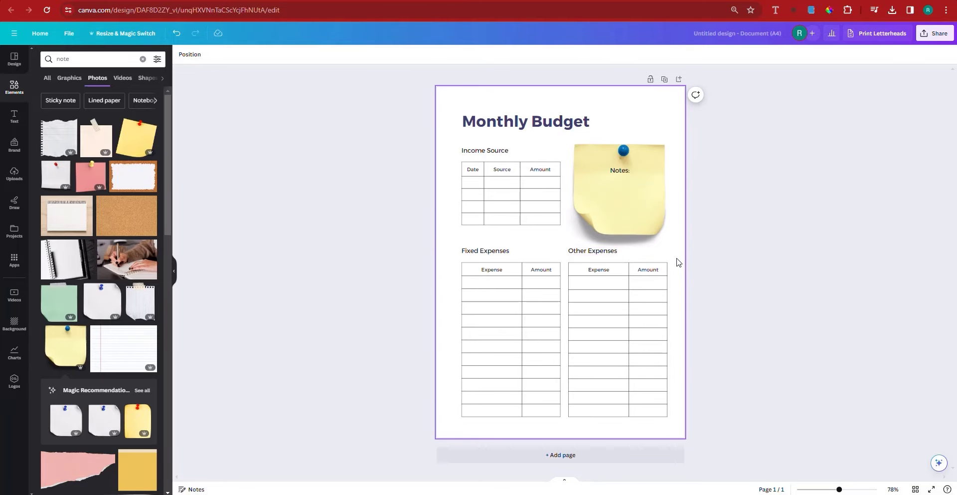
{"action": "left_click", "coordinate": [491, 193]}
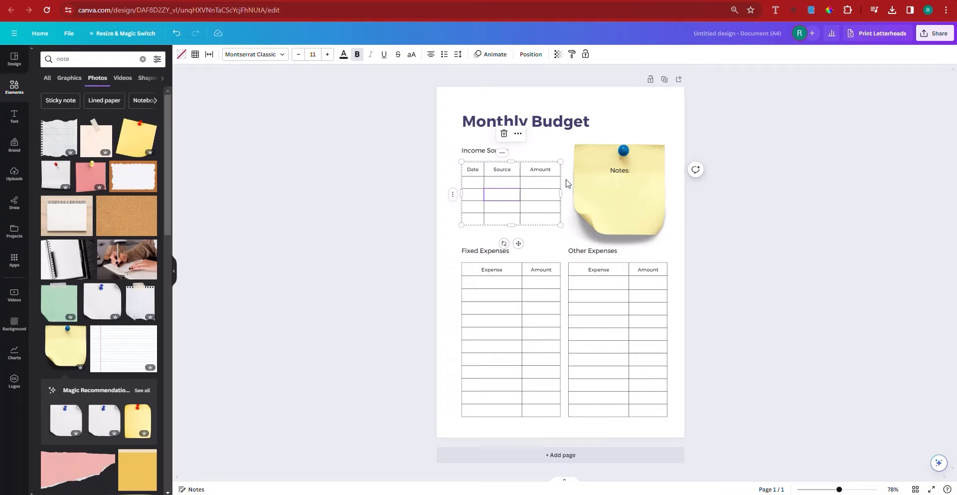
{"action": "left_click", "coordinate": [750, 190]}
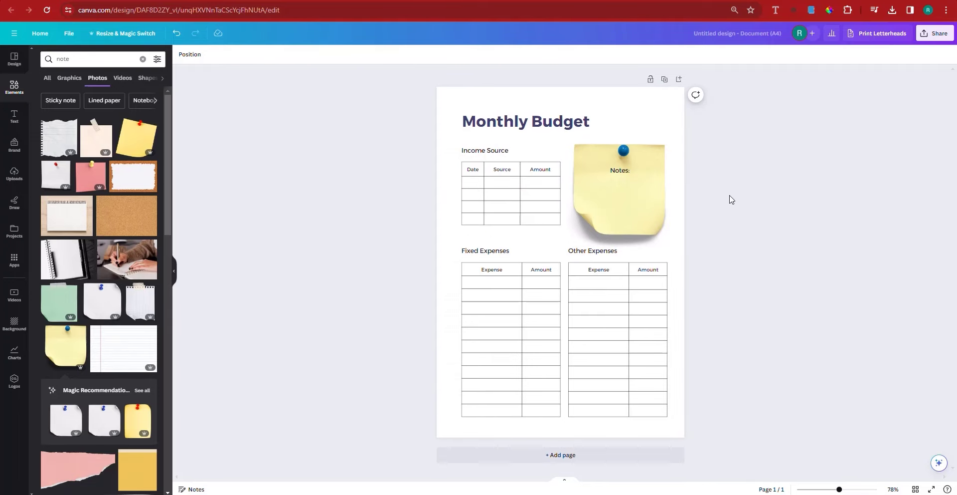
Step: Add the calendar icon from a 'monthly' graphics search, shrunk and placed beside the Monthly Budget title
{"action": "left_click", "coordinate": [16, 92]}
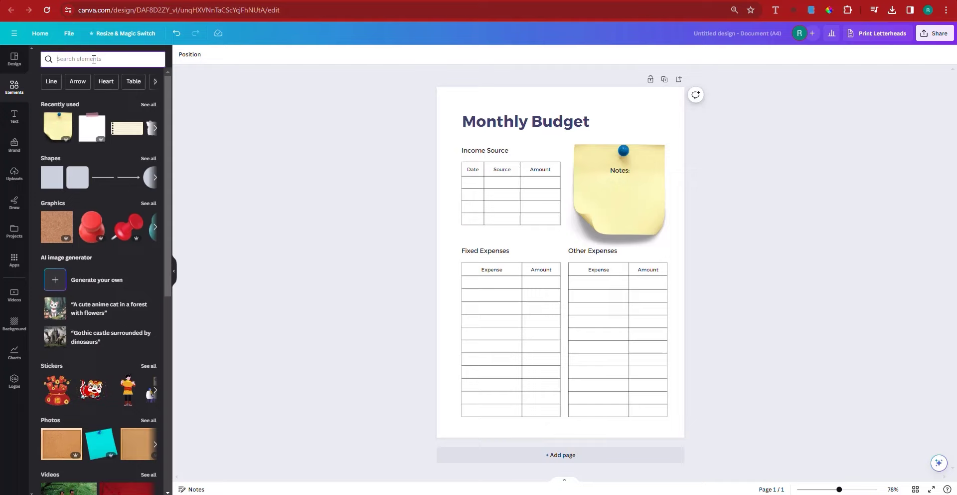
{"action": "left_click", "coordinate": [94, 59]}
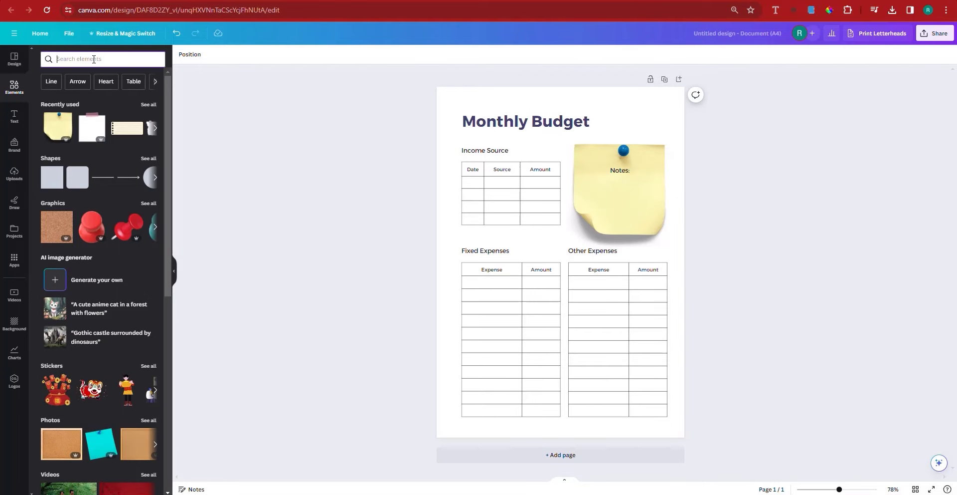
{"action": "type", "text": "monthly"}
{"action": "key", "text": "Return"}
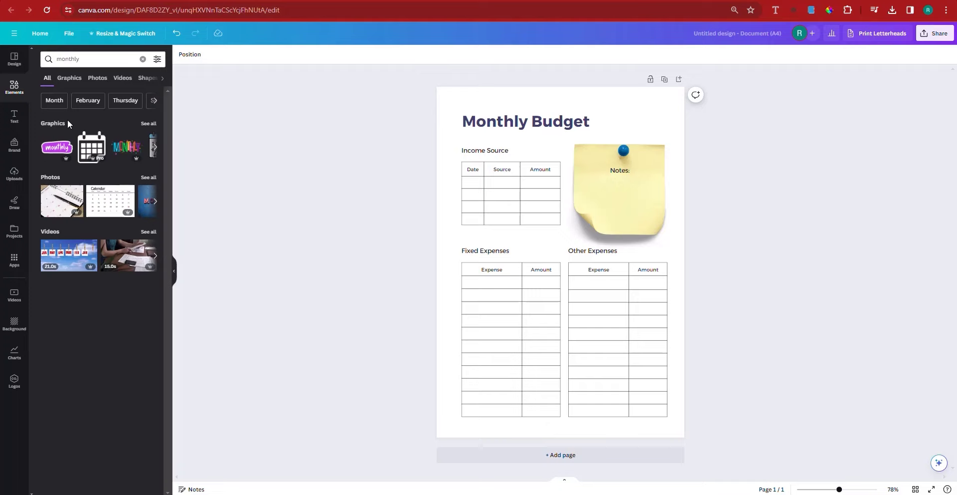
{"action": "left_click", "coordinate": [73, 82]}
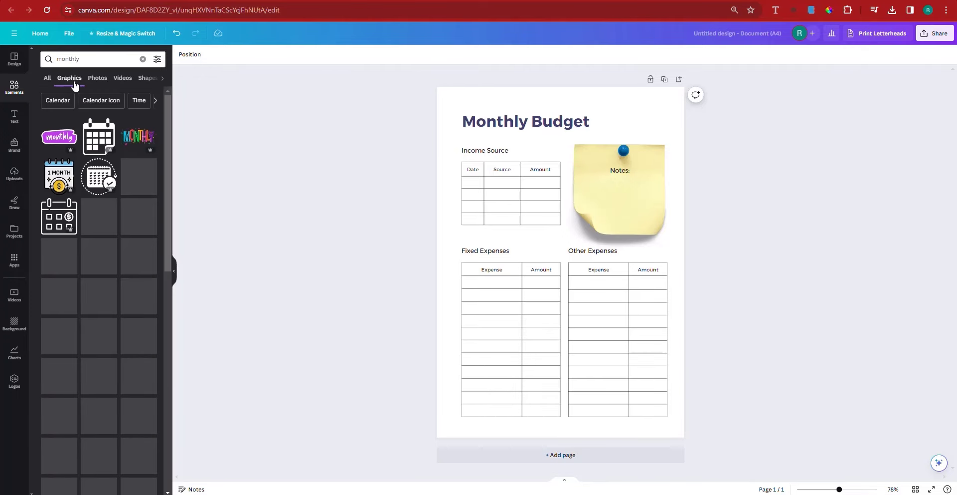
{"action": "left_click", "coordinate": [95, 139]}
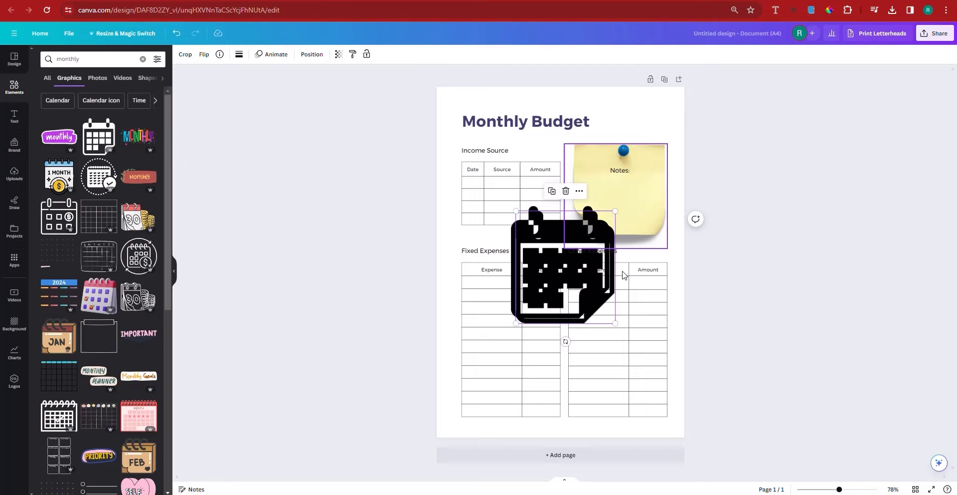
{"action": "key", "text": "ctrl+d"}
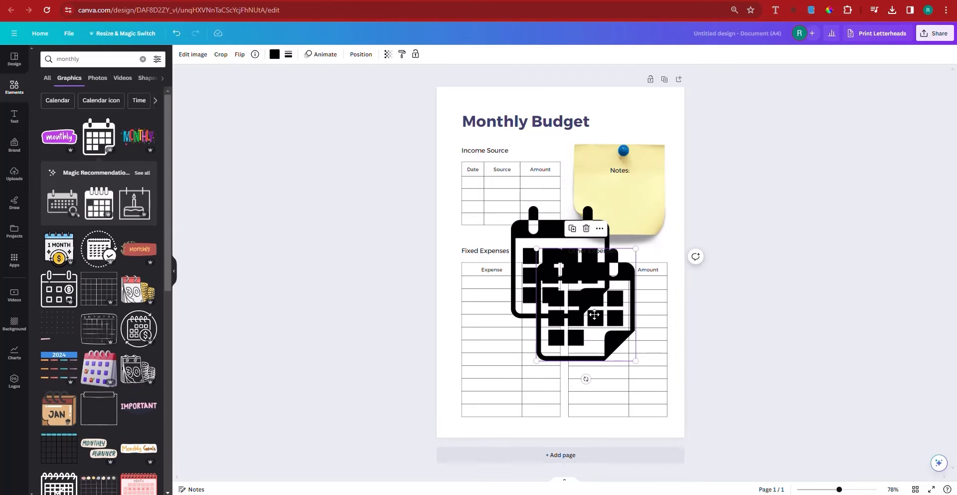
{"action": "key", "text": "ctrl+z"}
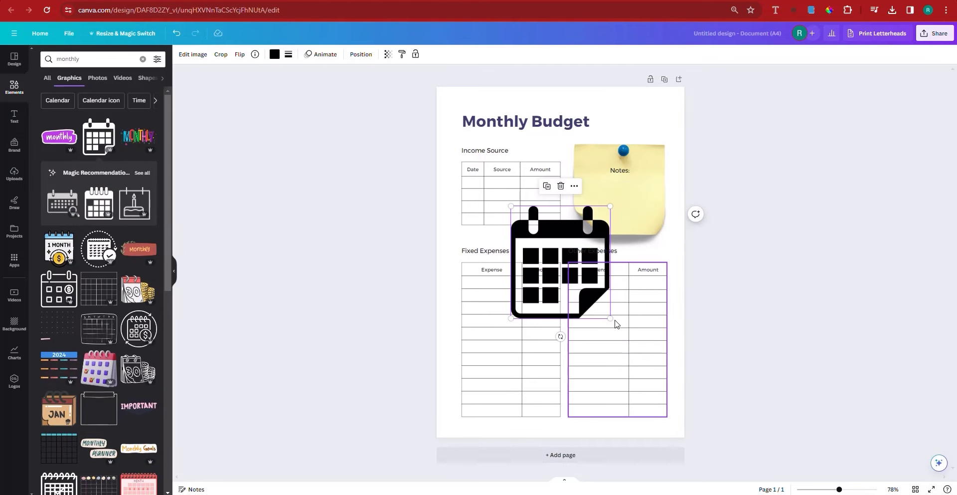
{"action": "left_click_drag", "start_coordinate": [610, 318], "coordinate": [613, 130]}
{"action": "left_click", "coordinate": [775, 190]}
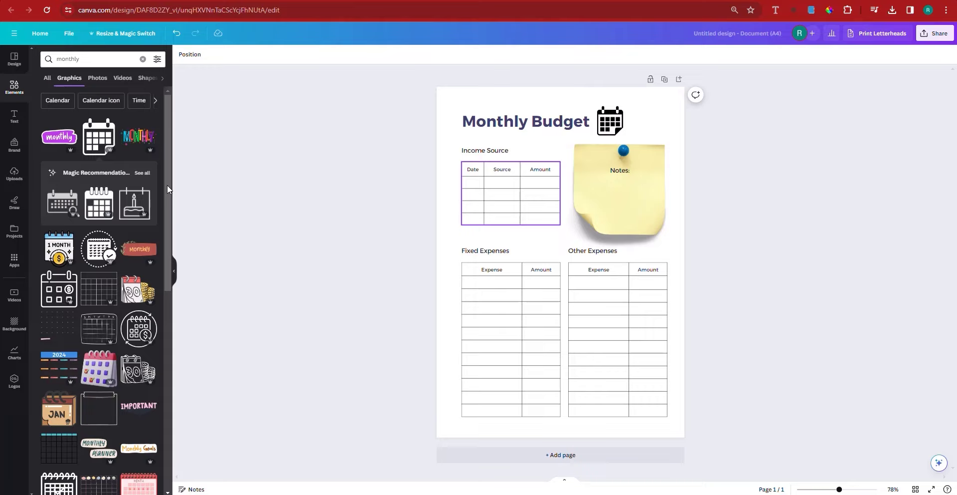
{"action": "left_click", "coordinate": [458, 111]}
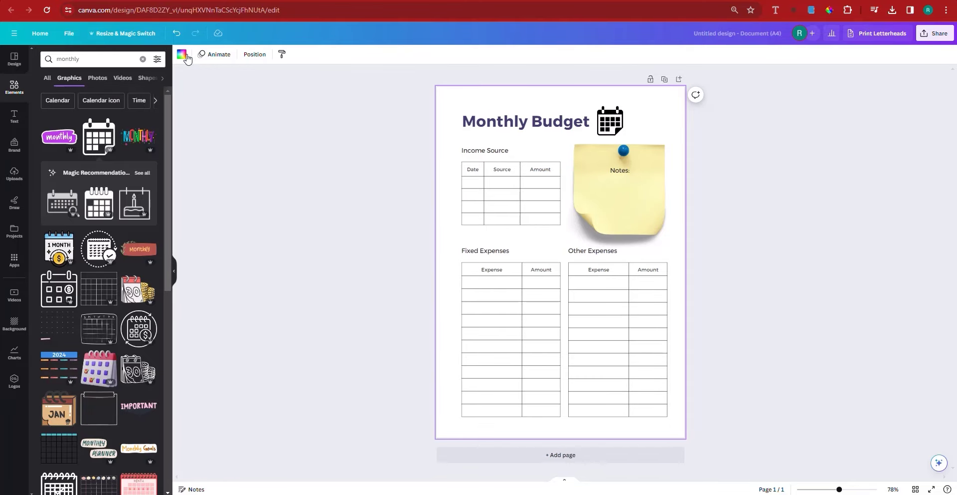
{"action": "left_click", "coordinate": [181, 54]}
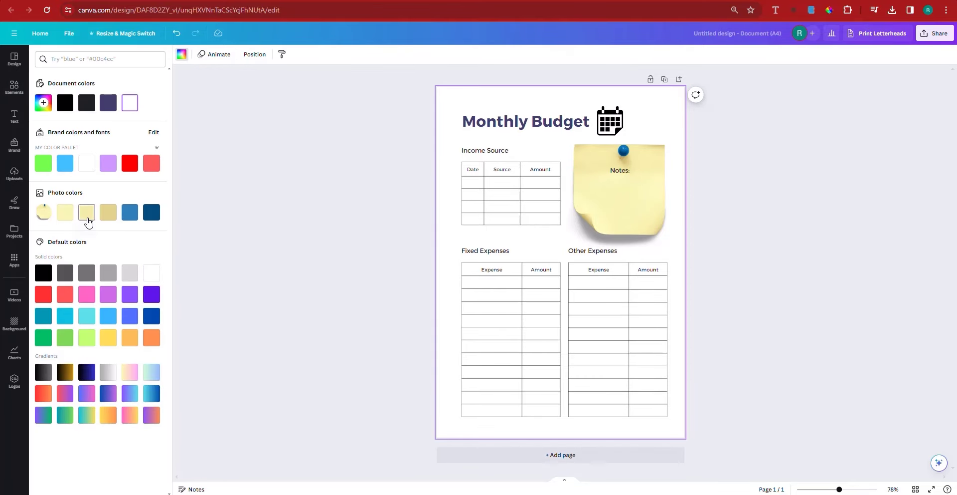
{"action": "left_click", "coordinate": [107, 217]}
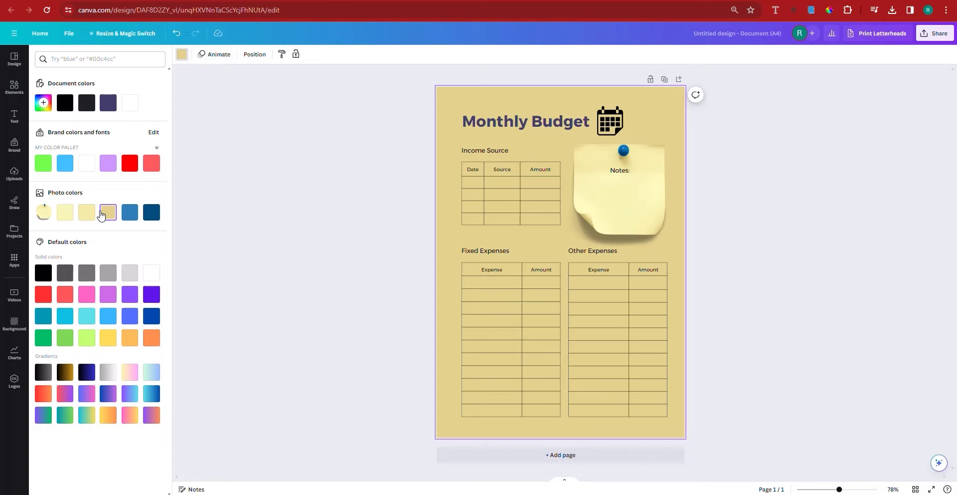
{"action": "left_click", "coordinate": [84, 168]}
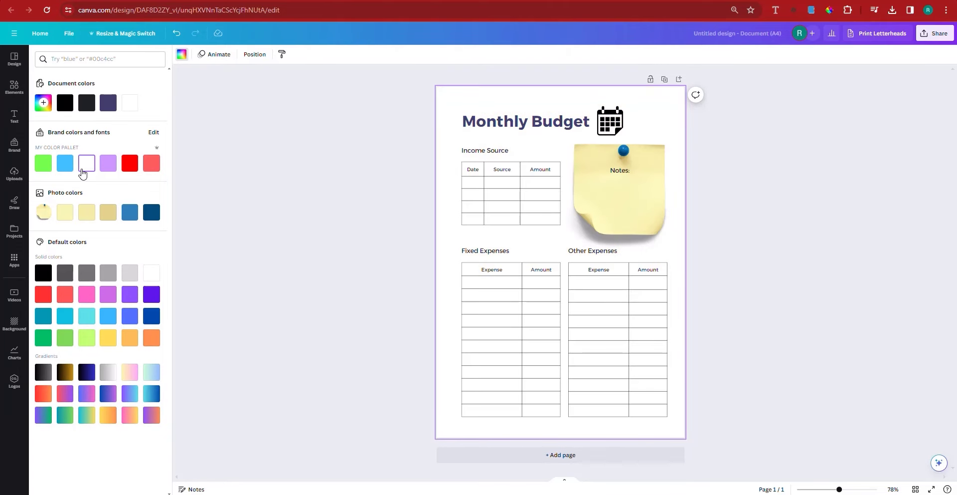
{"action": "left_click", "coordinate": [114, 341]}
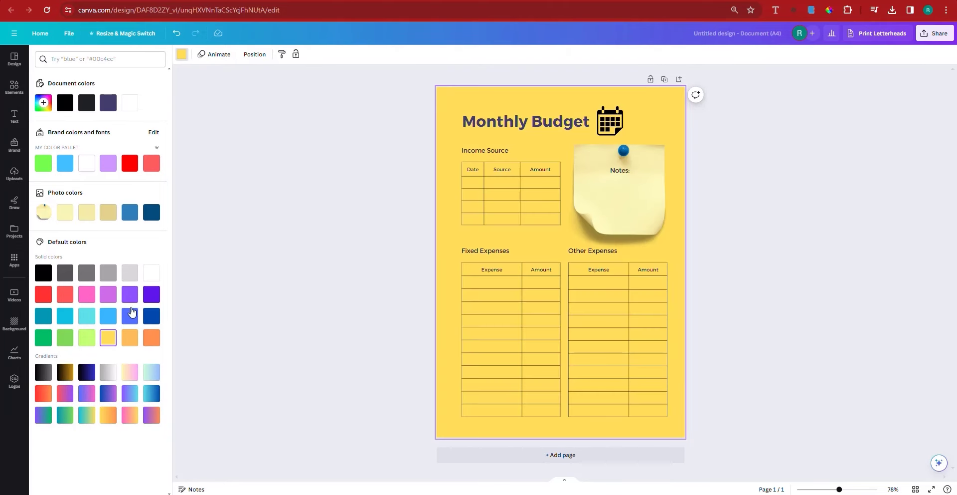
{"action": "left_click", "coordinate": [94, 163]}
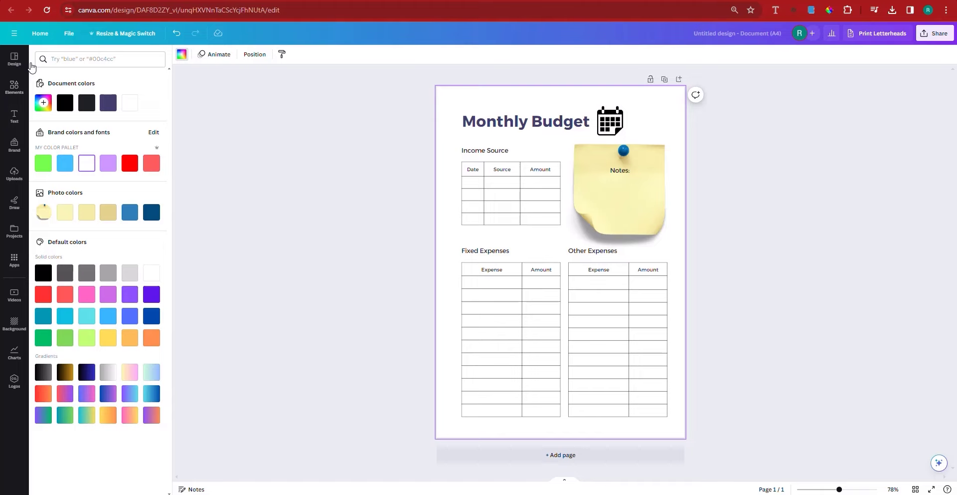
Step: Add the scattered-money graphic from a 'money' graphics search and stretch it over the page
{"action": "left_click", "coordinate": [14, 87]}
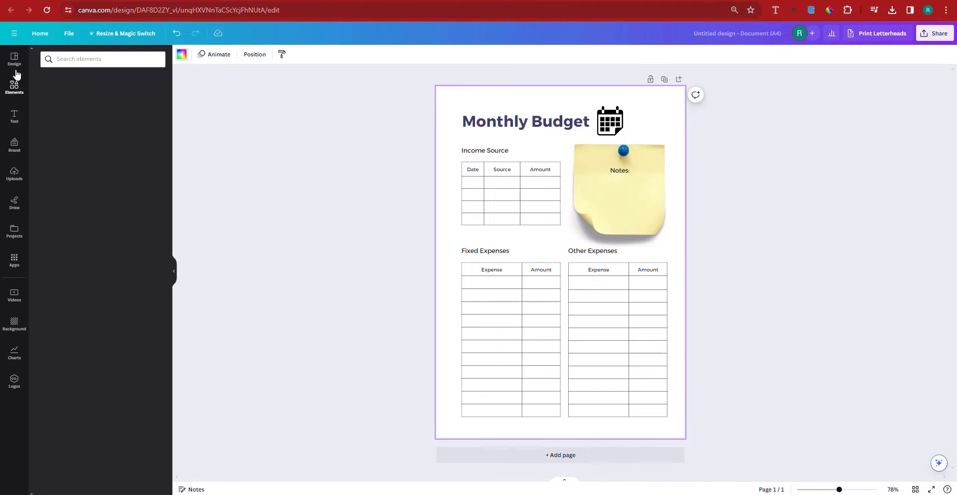
{"action": "left_click", "coordinate": [101, 60]}
{"action": "type", "text": "money"}
{"action": "left_click", "coordinate": [82, 99]}
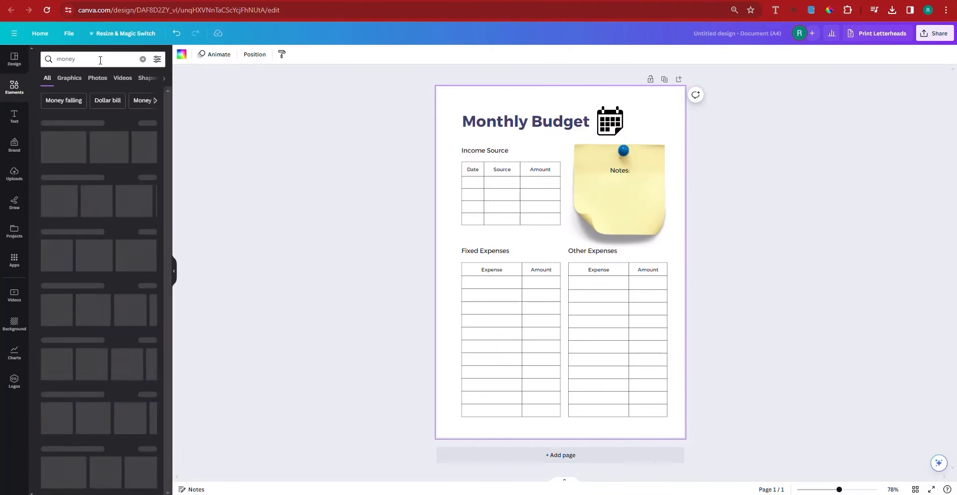
{"action": "left_click", "coordinate": [69, 78]}
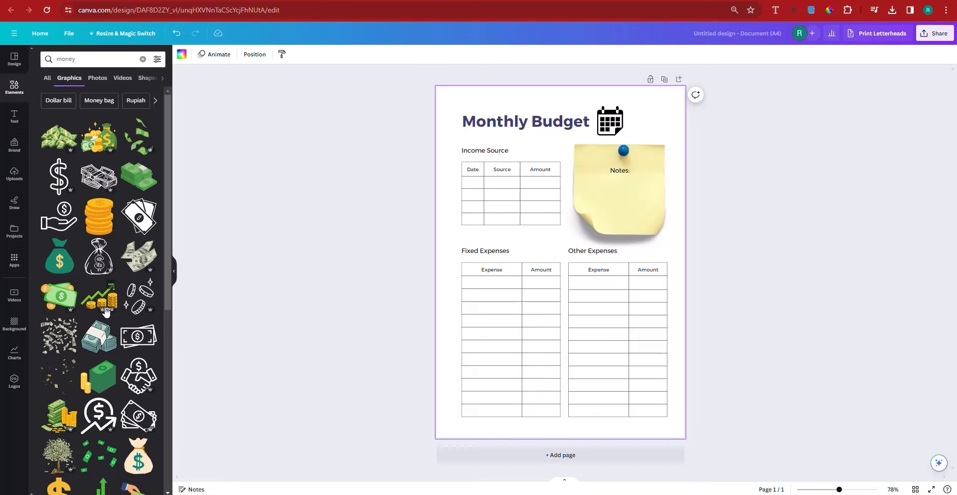
{"action": "left_click", "coordinate": [67, 344]}
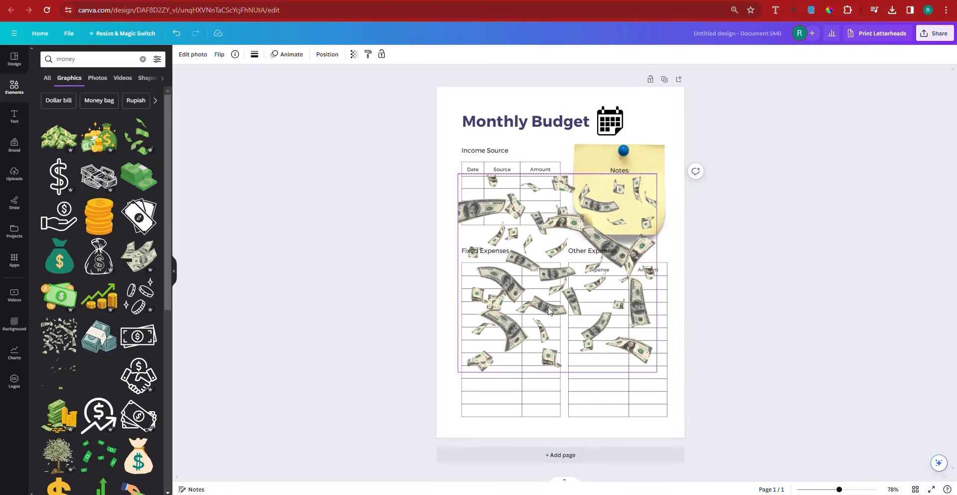
{"action": "left_click_drag", "start_coordinate": [604, 351], "coordinate": [567, 278]}
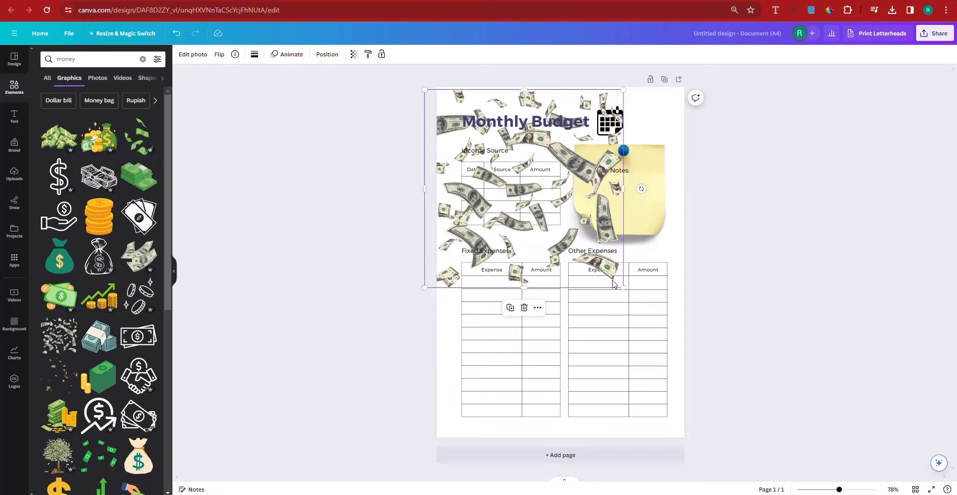
{"action": "left_click_drag", "start_coordinate": [623, 286], "coordinate": [797, 461]}
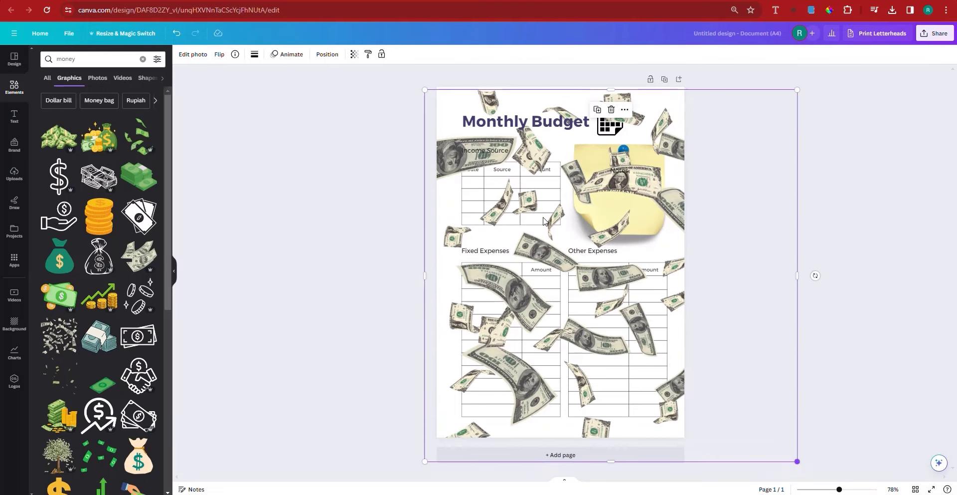
Step: Fade the money graphic to about 13 transparency and send it behind the sticky note
{"action": "left_click", "coordinate": [354, 54]}
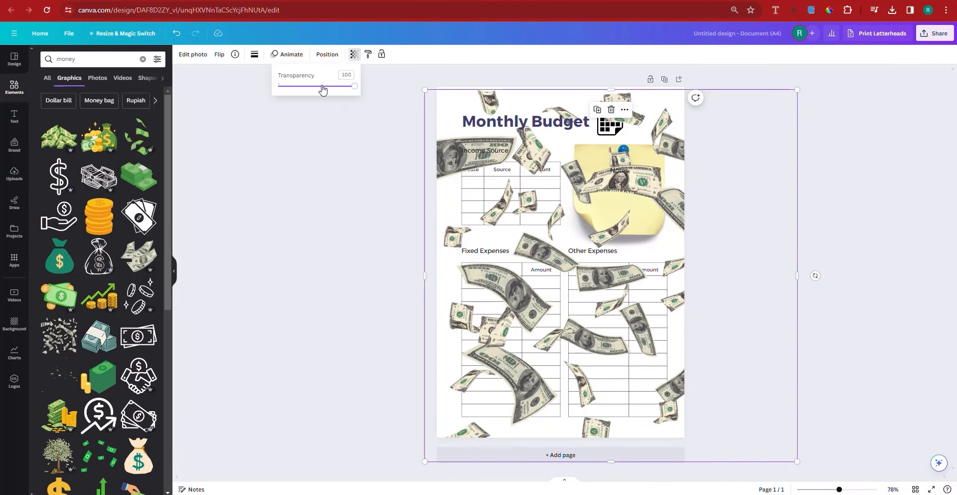
{"action": "left_click_drag", "start_coordinate": [323, 87], "coordinate": [285, 92]}
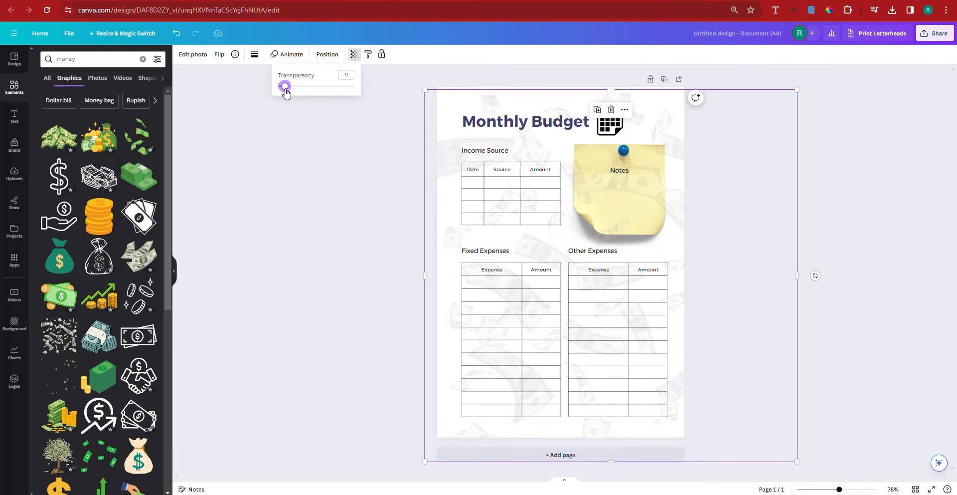
{"action": "left_click", "coordinate": [322, 56]}
{"action": "left_click", "coordinate": [127, 78]}
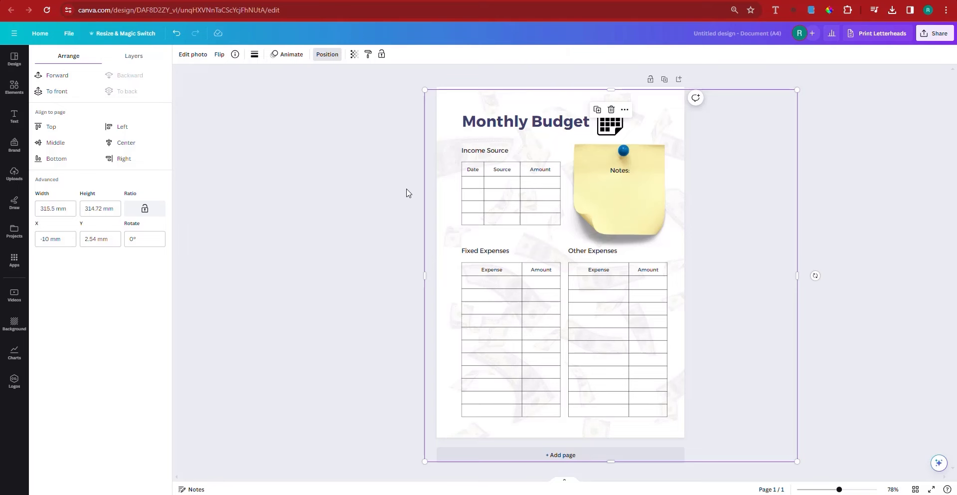
{"action": "left_click", "coordinate": [354, 55]}
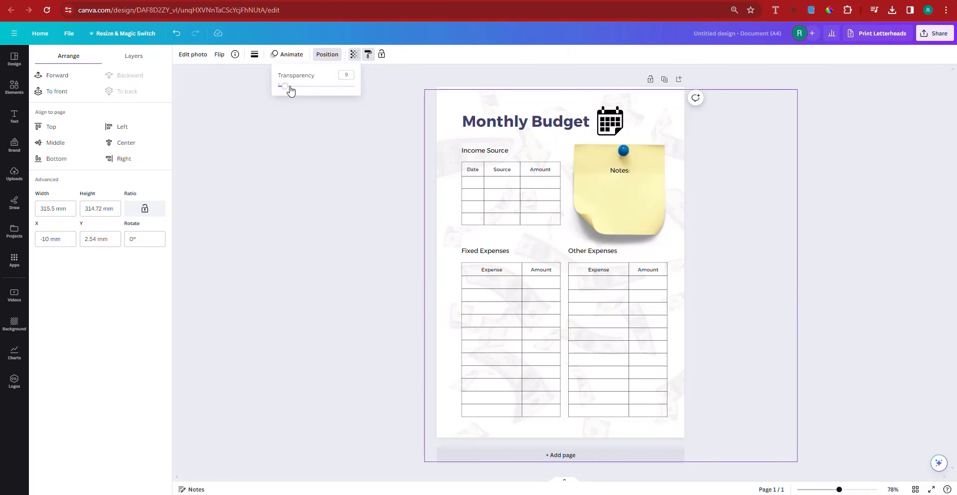
{"action": "left_click_drag", "start_coordinate": [289, 91], "coordinate": [290, 92]}
{"action": "left_click", "coordinate": [316, 223]}
{"action": "left_click", "coordinate": [312, 235]}
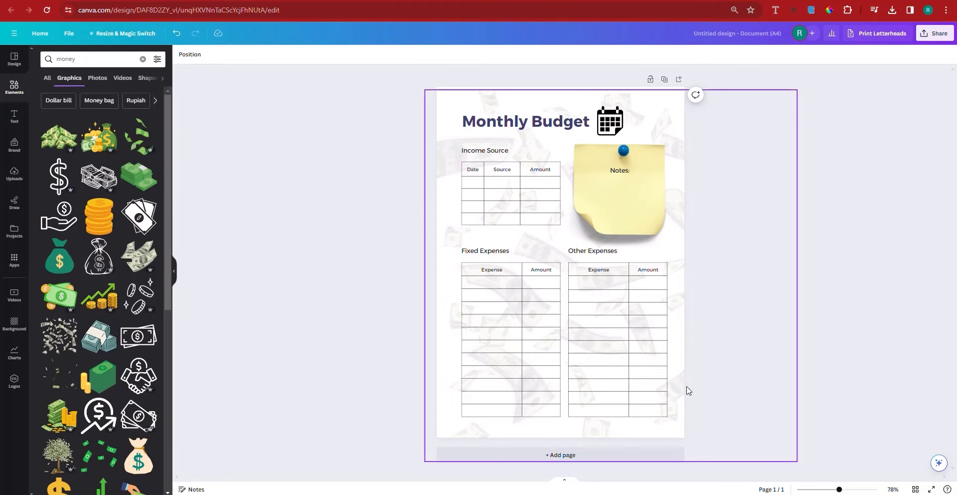
Step: Select the title, tables and sticky note together, shrink them slightly and reposition them on the page
{"action": "left_click", "coordinate": [680, 424]}
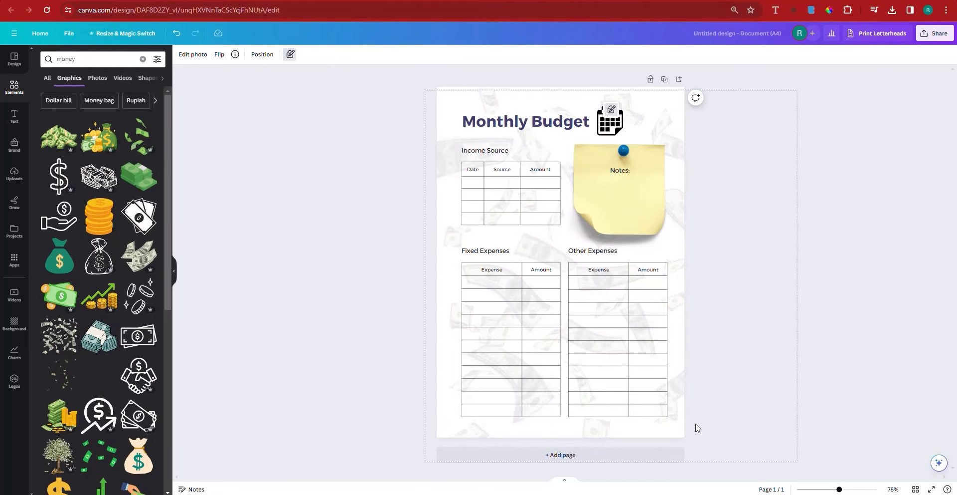
{"action": "left_click_drag", "start_coordinate": [702, 421], "coordinate": [443, 98]}
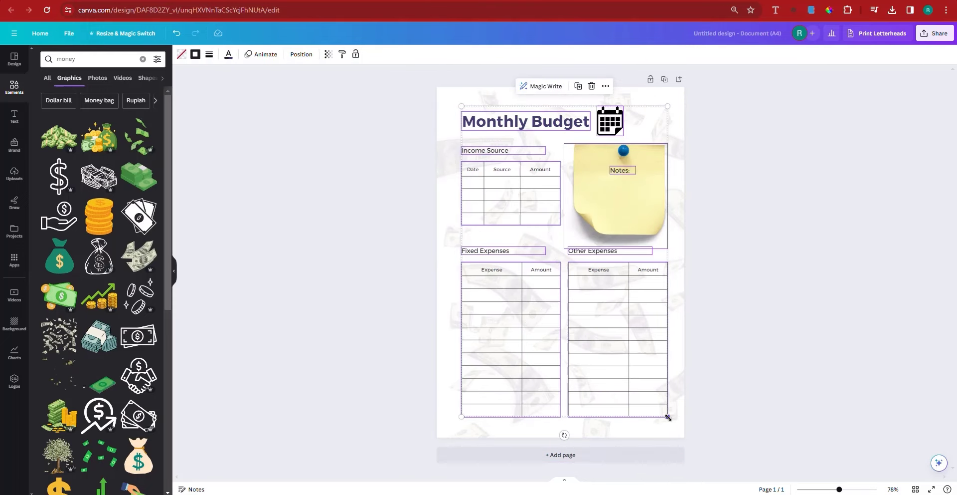
{"action": "left_click_drag", "start_coordinate": [667, 417], "coordinate": [652, 398]}
{"action": "left_click_drag", "start_coordinate": [593, 367], "coordinate": [588, 366]}
{"action": "left_click", "coordinate": [660, 374]}
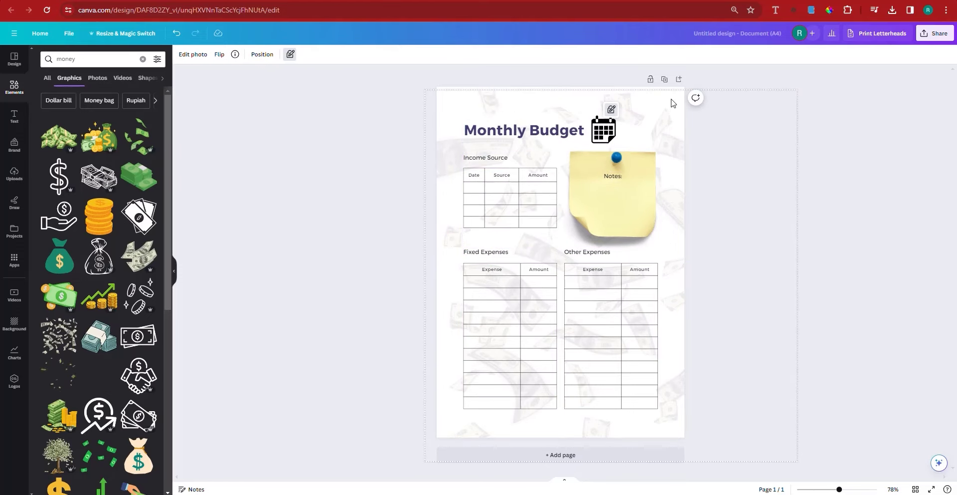
{"action": "left_click_drag", "start_coordinate": [681, 232], "coordinate": [689, 449]}
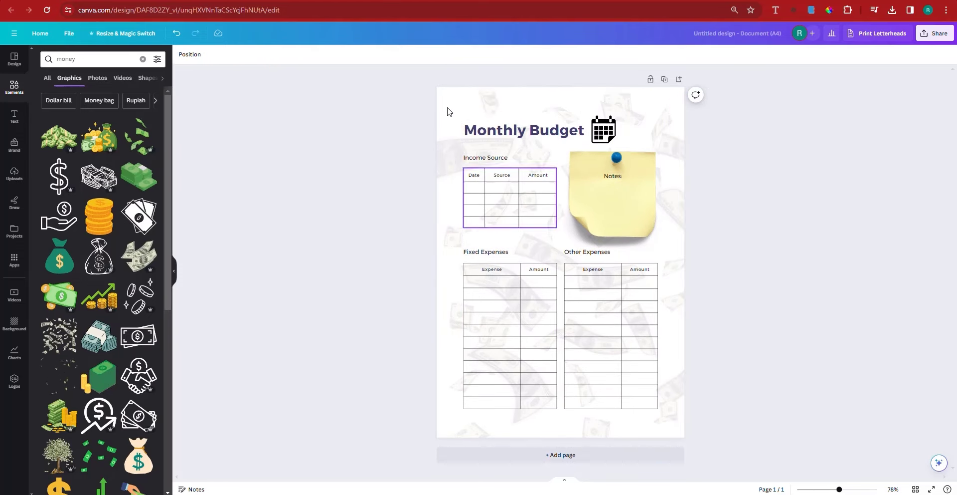
{"action": "left_click_drag", "start_coordinate": [456, 85], "coordinate": [393, 459]}
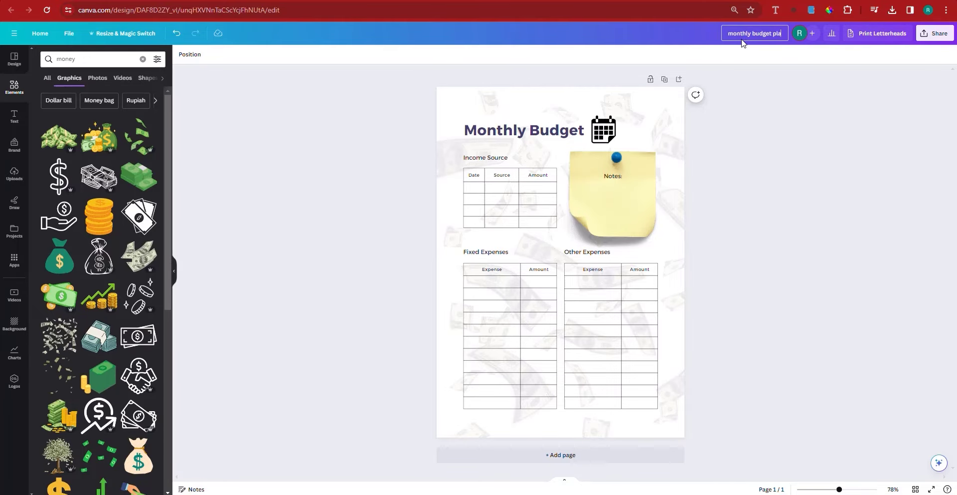
Step: Finish renaming the design 'monthly budget planner' and download it as a PNG
{"action": "type", "text": "er"}
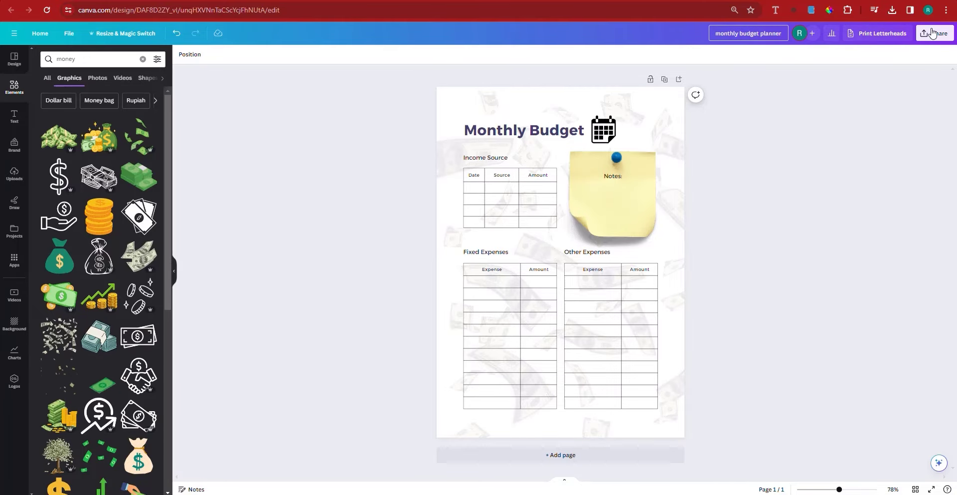
{"action": "key", "text": "Return"}
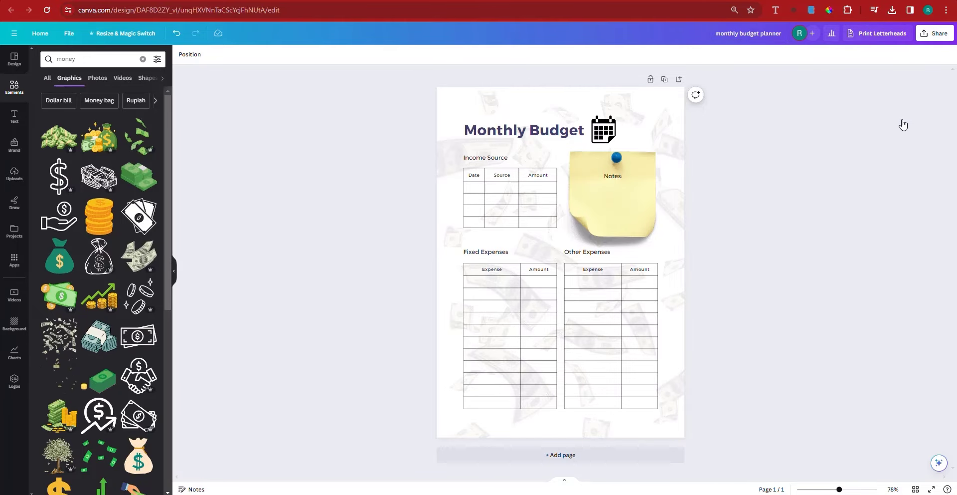
{"action": "left_click", "coordinate": [929, 35]}
{"action": "left_click", "coordinate": [847, 232]}
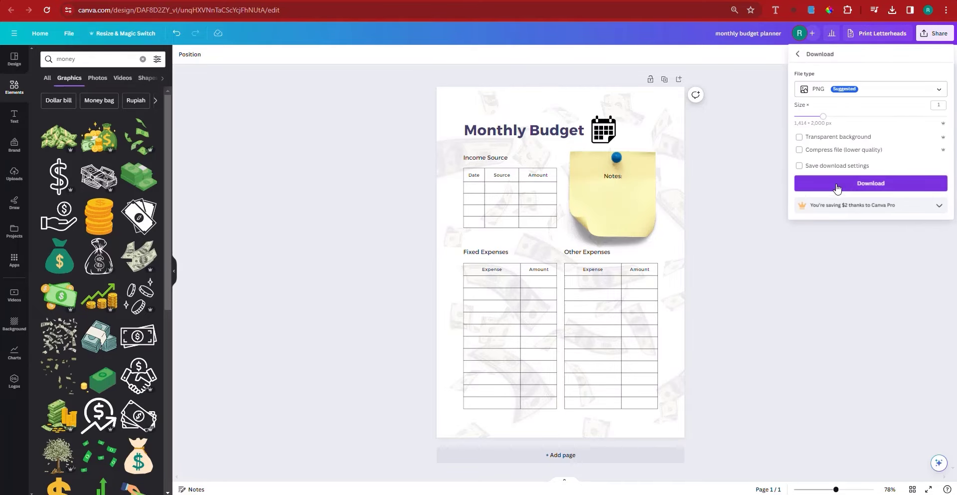
{"action": "left_click", "coordinate": [838, 188]}
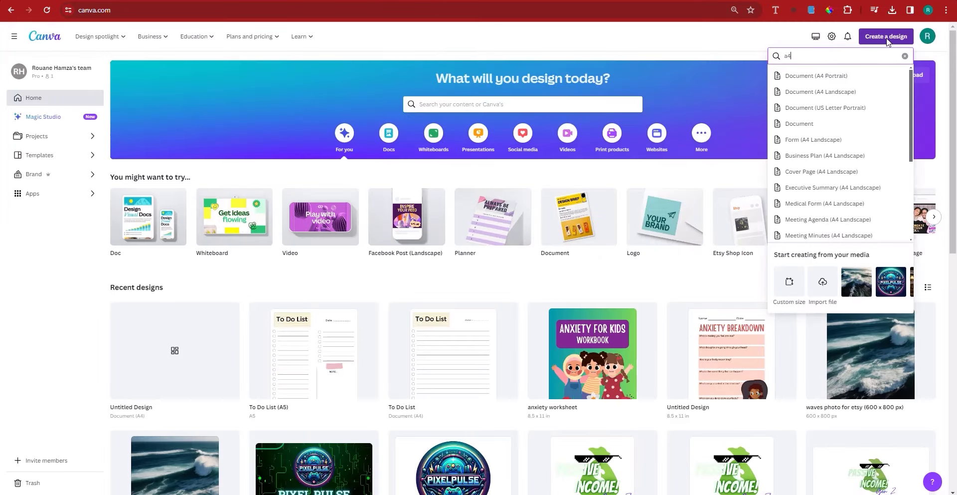
Step: Set up a custom-size design in pixels with width 500 and height 428
{"action": "left_click", "coordinate": [888, 39]}
{"action": "left_click", "coordinate": [886, 38]}
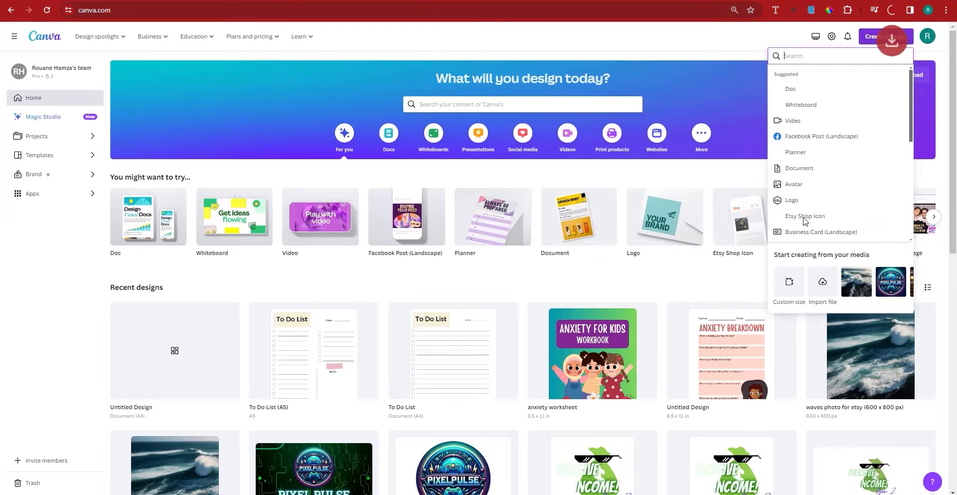
{"action": "left_click", "coordinate": [786, 283]}
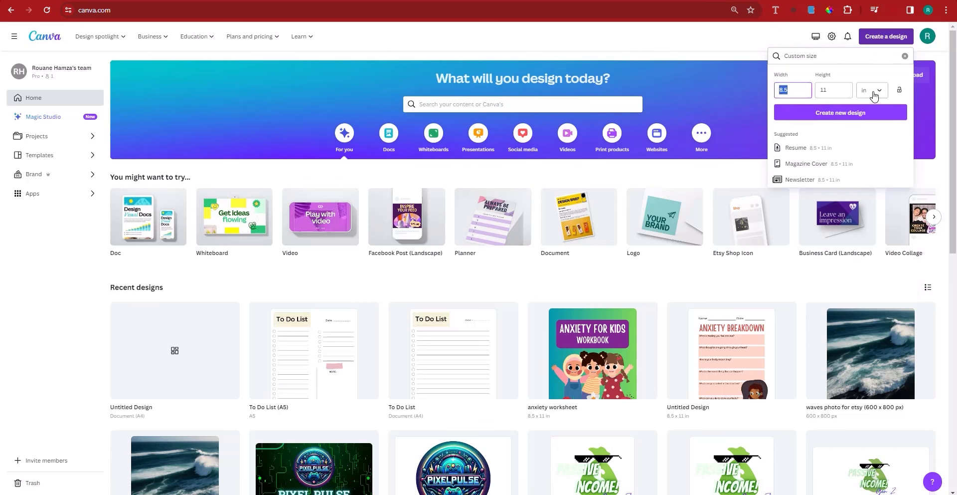
{"action": "left_click", "coordinate": [873, 90]}
{"action": "left_click", "coordinate": [838, 126]}
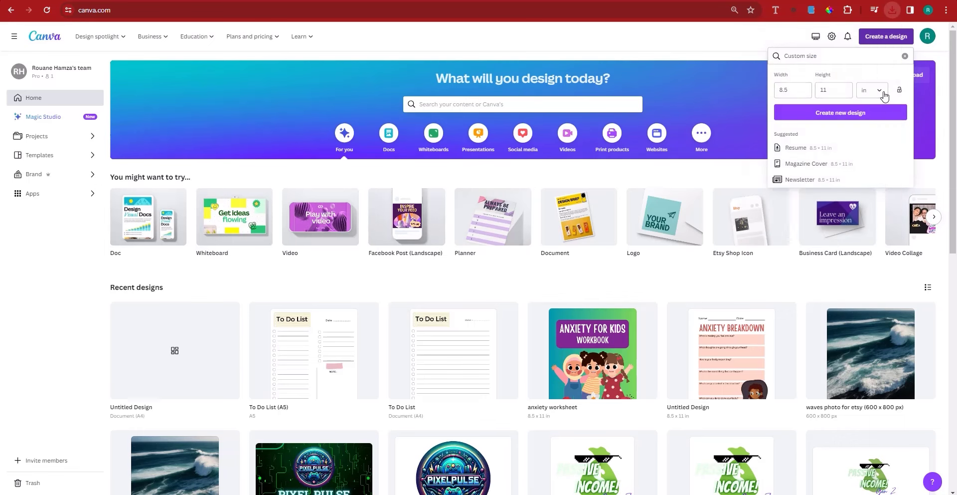
{"action": "left_click", "coordinate": [873, 90]}
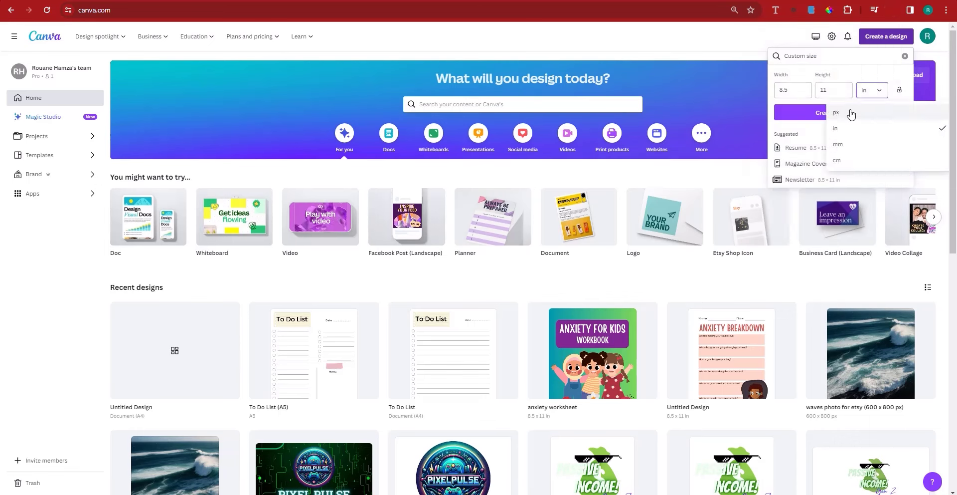
{"action": "left_click", "coordinate": [848, 111]}
{"action": "left_click", "coordinate": [789, 92]}
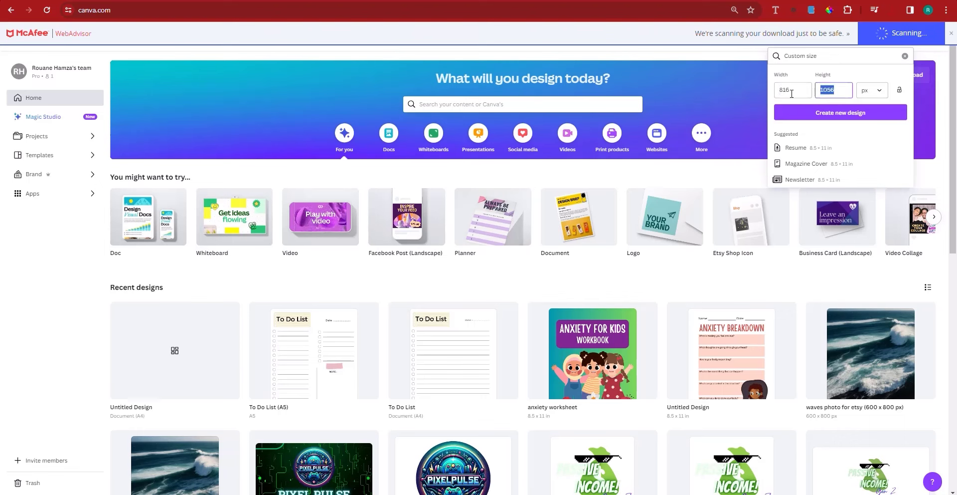
{"action": "double_click", "coordinate": [789, 91]}
{"action": "type", "text": "500"}
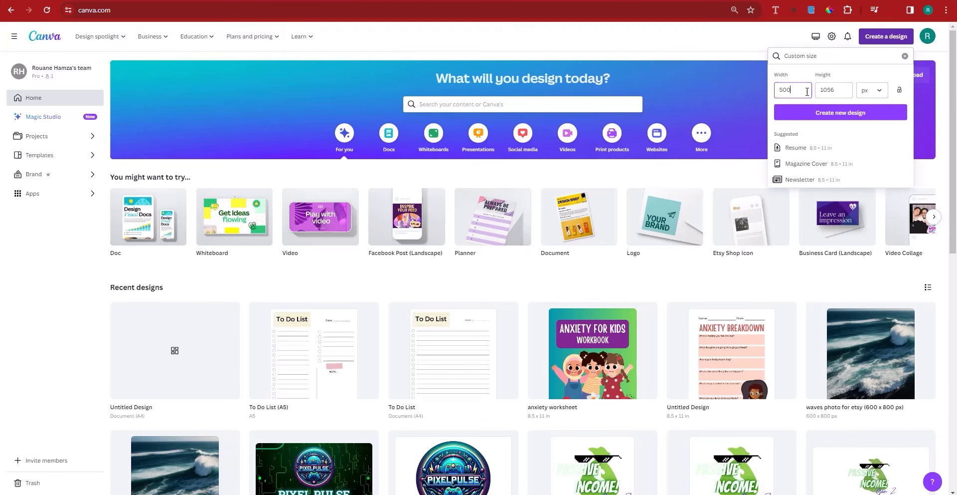
{"action": "double_click", "coordinate": [820, 92]}
{"action": "type", "text": "128"}
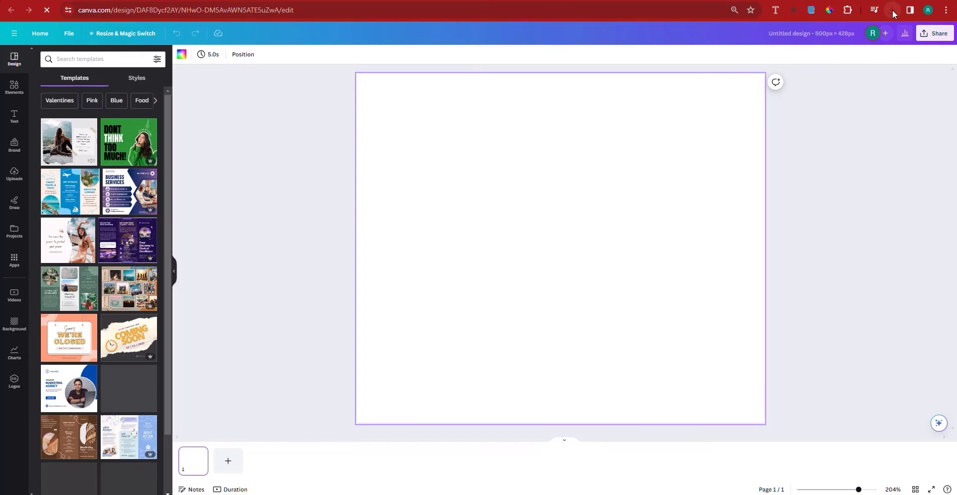
Step: Drag monthly budget planner.png from Chrome's downloads onto the new page
{"action": "left_click", "coordinate": [892, 10]}
{"action": "left_click_drag", "start_coordinate": [804, 68], "coordinate": [497, 254]}
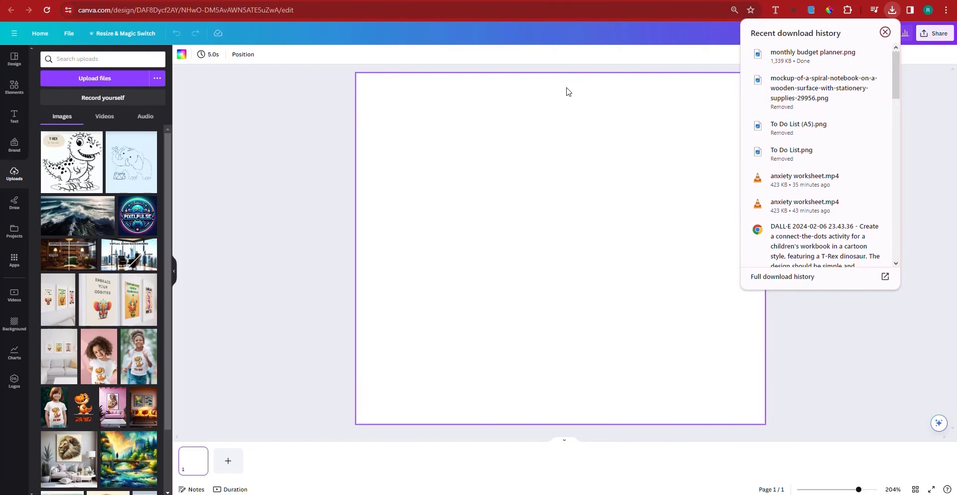
{"action": "left_click", "coordinate": [720, 341]}
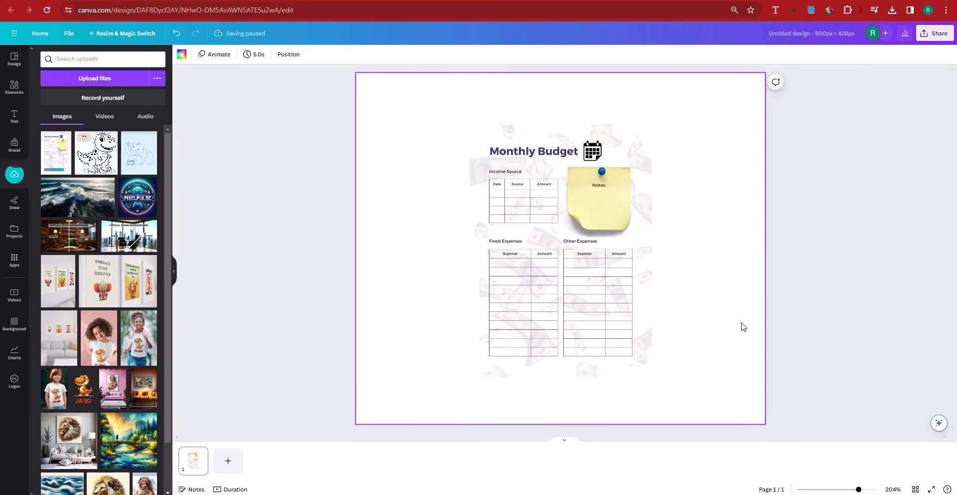
{"action": "left_click", "coordinate": [14, 92]}
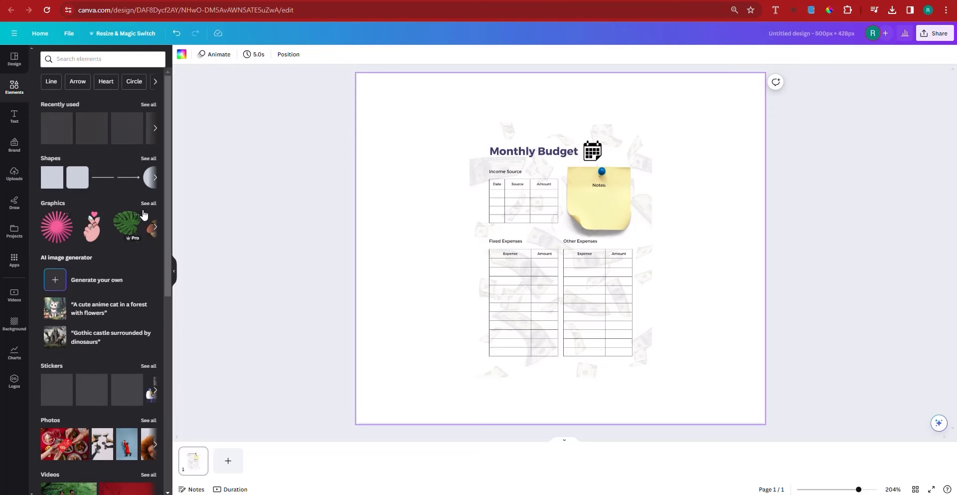
Step: Add a circle shape and shrink it to a small dot beside Income Source
{"action": "left_click", "coordinate": [153, 178]}
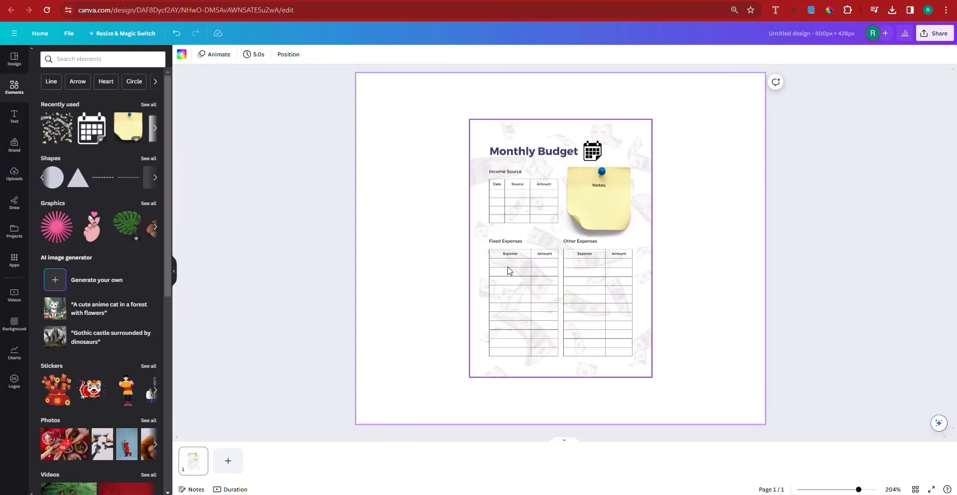
{"action": "left_click", "coordinate": [57, 173]}
{"action": "left_click", "coordinate": [359, 265]}
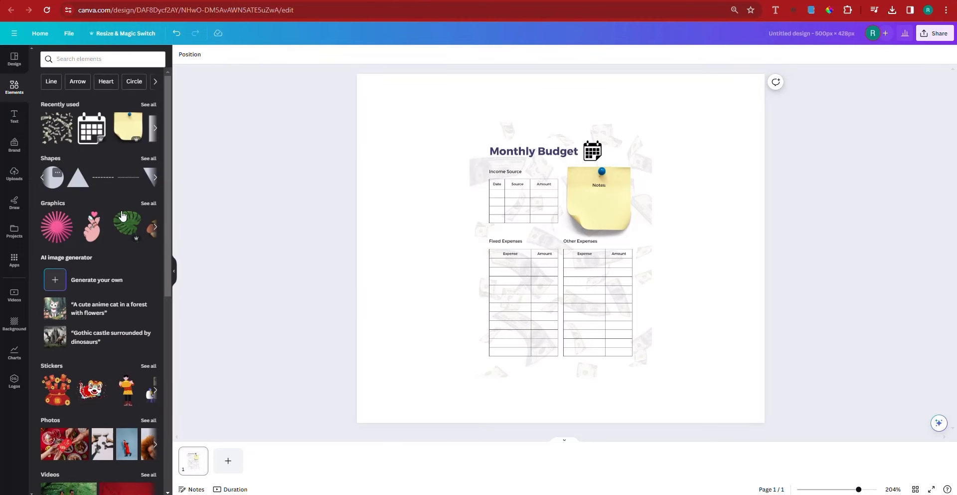
{"action": "left_click", "coordinate": [52, 177]}
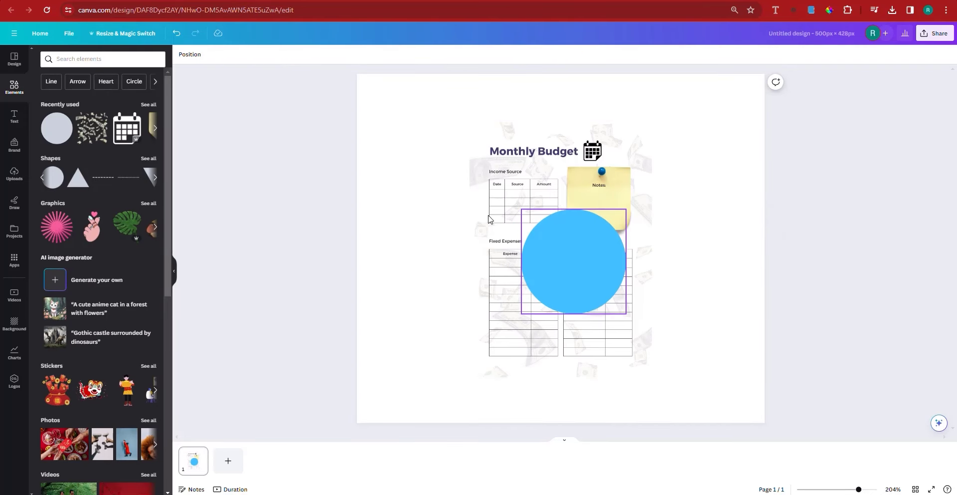
{"action": "left_click_drag", "start_coordinate": [570, 255], "coordinate": [499, 233]}
{"action": "left_click_drag", "start_coordinate": [566, 274], "coordinate": [479, 191]}
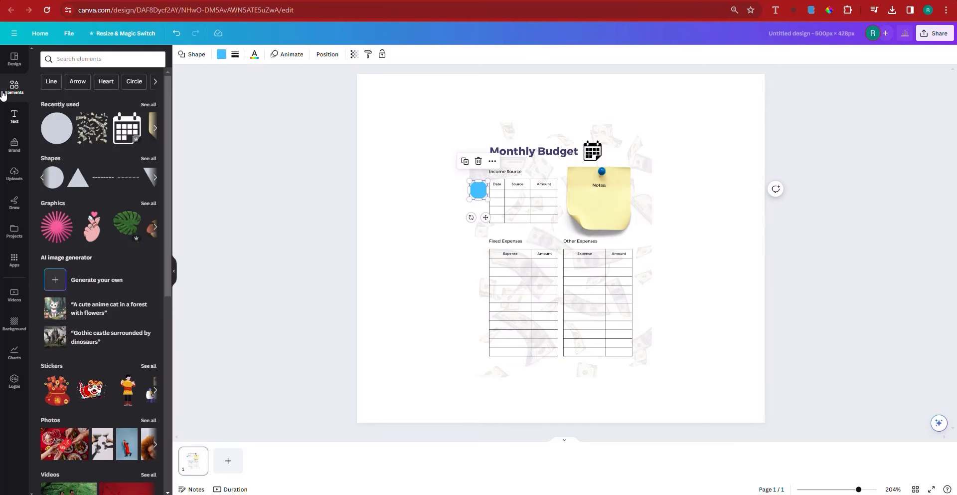
Step: Search photos for 'table with planner', trying and removing two pink planner photos
{"action": "left_click", "coordinate": [87, 58]}
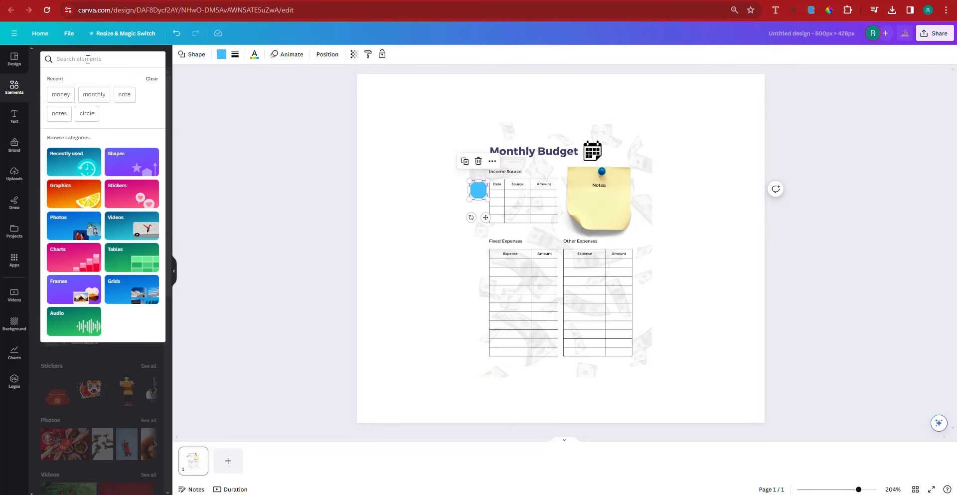
{"action": "type", "text": "table with"}
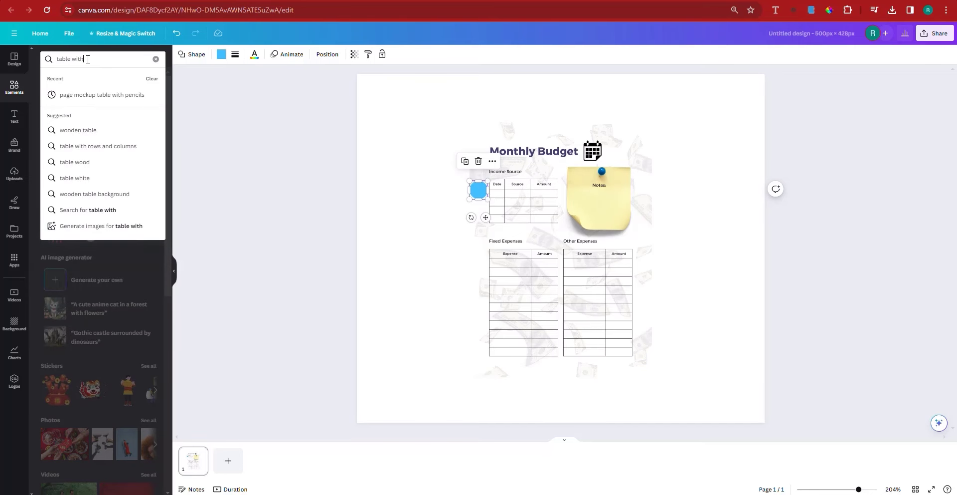
{"action": "type", "text": " planner"}
{"action": "key", "text": "Return"}
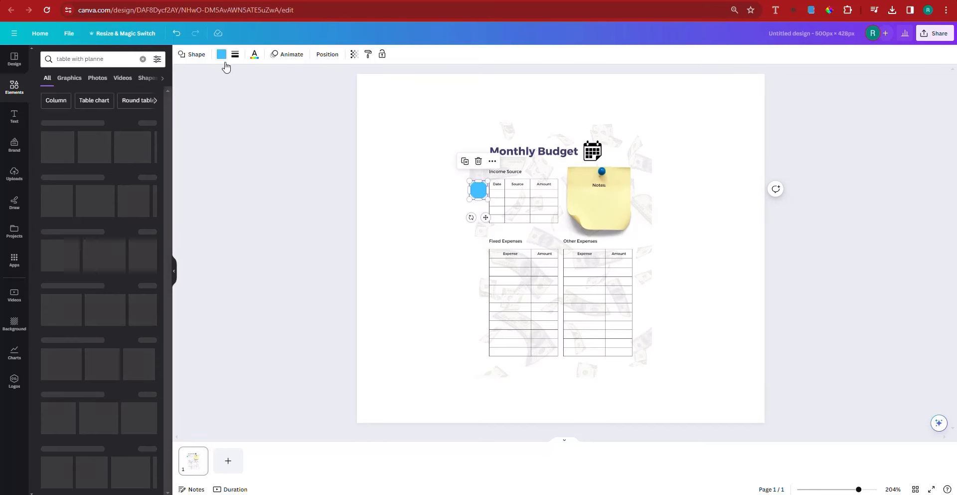
{"action": "left_click", "coordinate": [115, 62]}
{"action": "key", "text": "Return"}
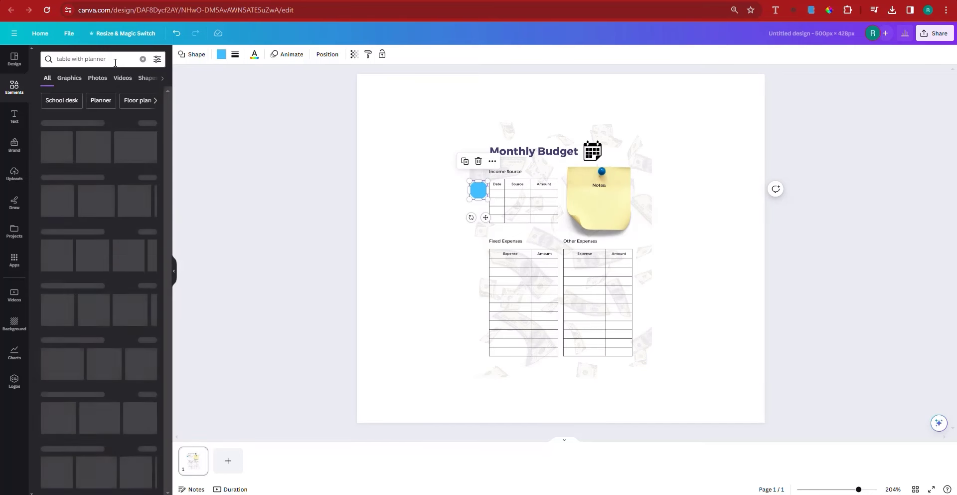
{"action": "left_click", "coordinate": [102, 84]}
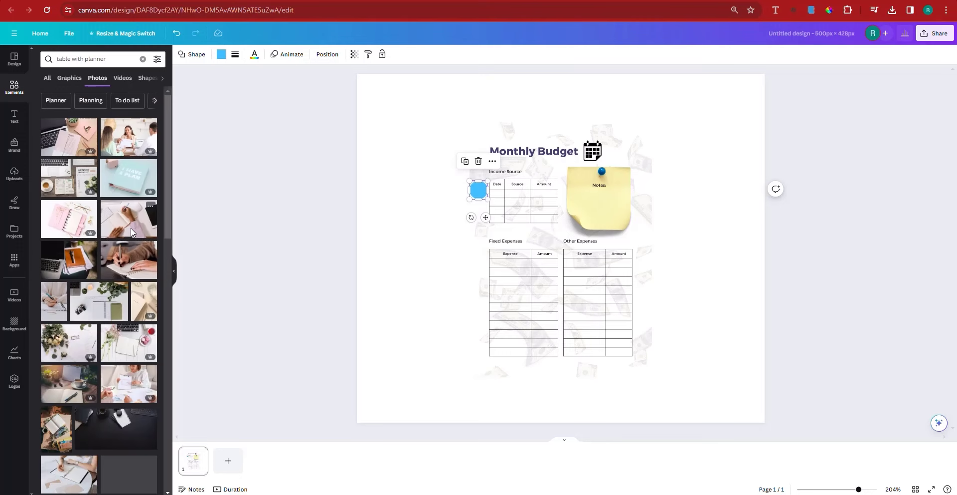
{"action": "left_click", "coordinate": [51, 215]}
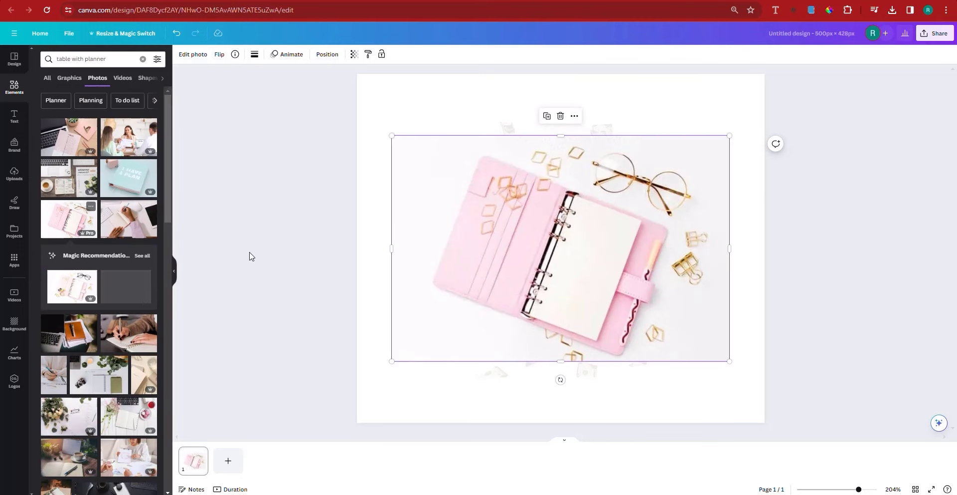
{"action": "key", "text": "Delete"}
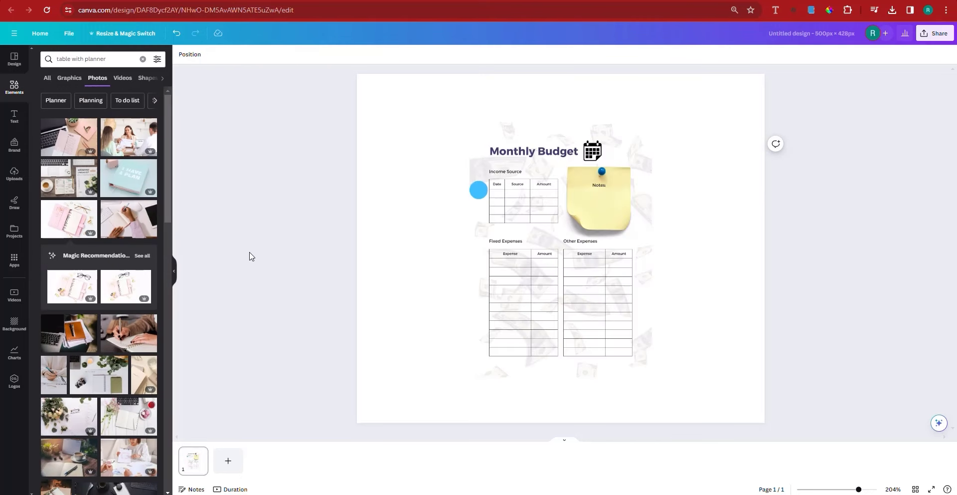
{"action": "left_click", "coordinate": [126, 286]}
{"action": "key", "text": "Delete"}
Step: Search photos for 'table view fromt' to find top-down tabletop shots
{"action": "scroll", "coordinate": [96, 402], "scroll_direction": "down", "scroll_amount": 6}
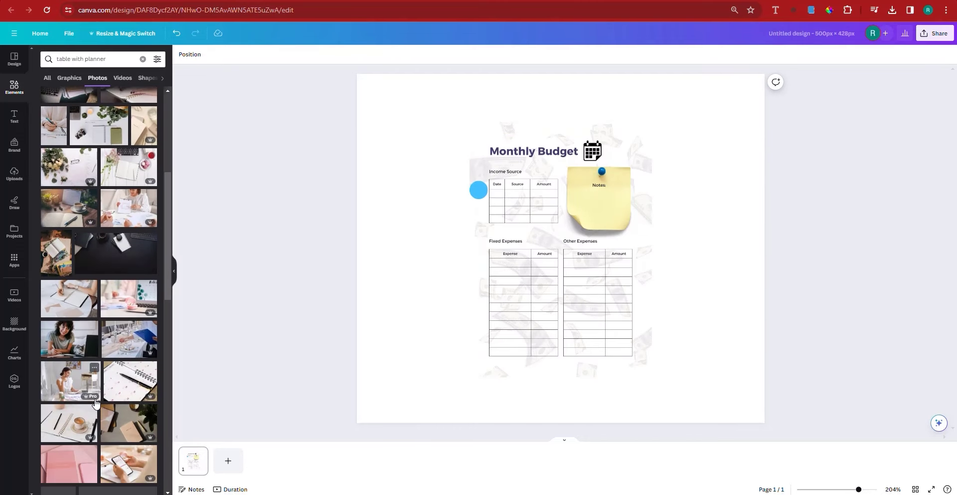
{"action": "triple_click", "coordinate": [95, 59]}
{"action": "type", "text": "table view fromt"}
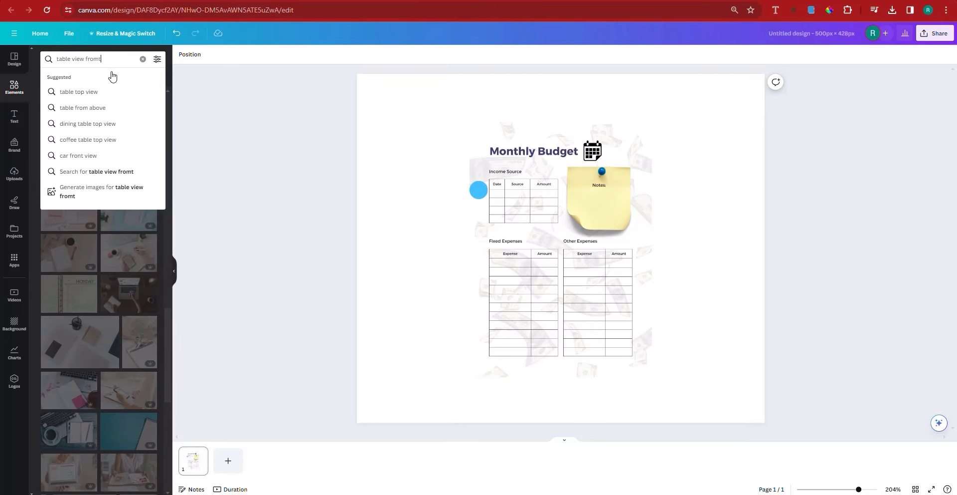
{"action": "key", "text": "Return"}
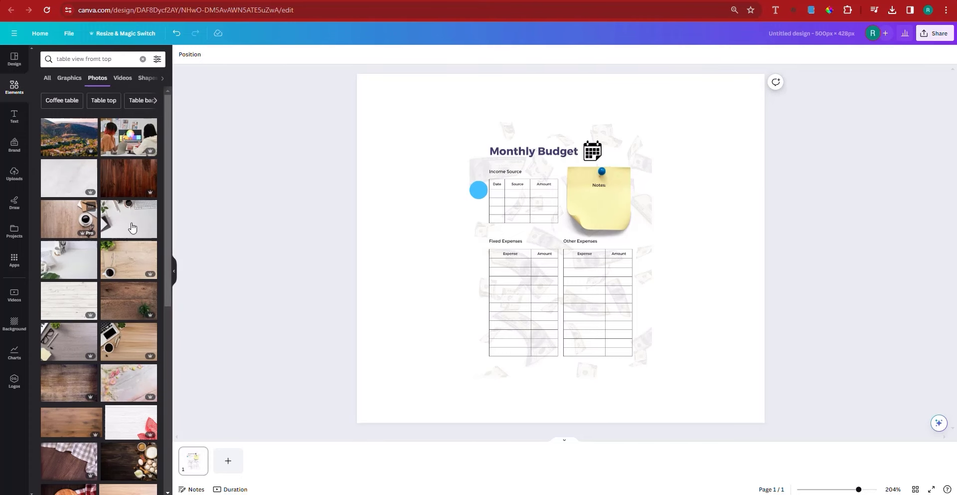
Step: Set the wood-table photo as the page background, then shift and slightly tilt the budget sheet
{"action": "right_click", "coordinate": [554, 280]}
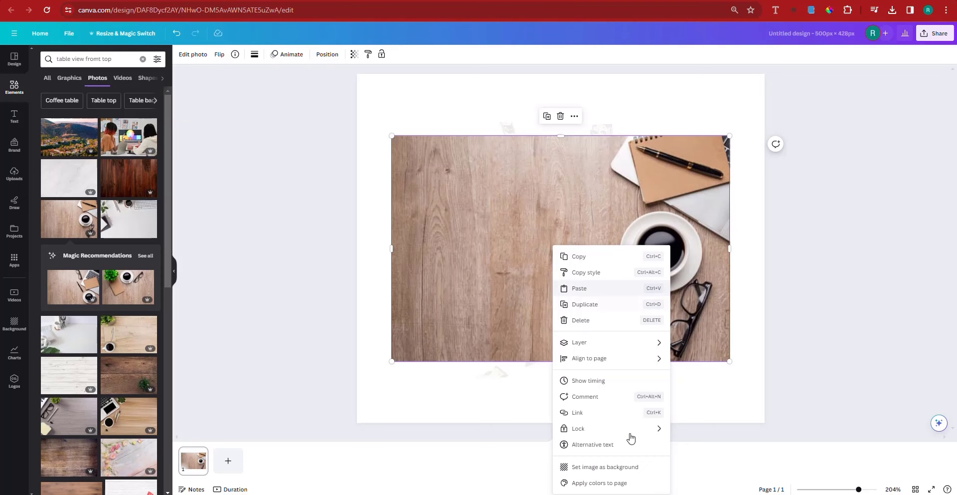
{"action": "left_click", "coordinate": [609, 472]}
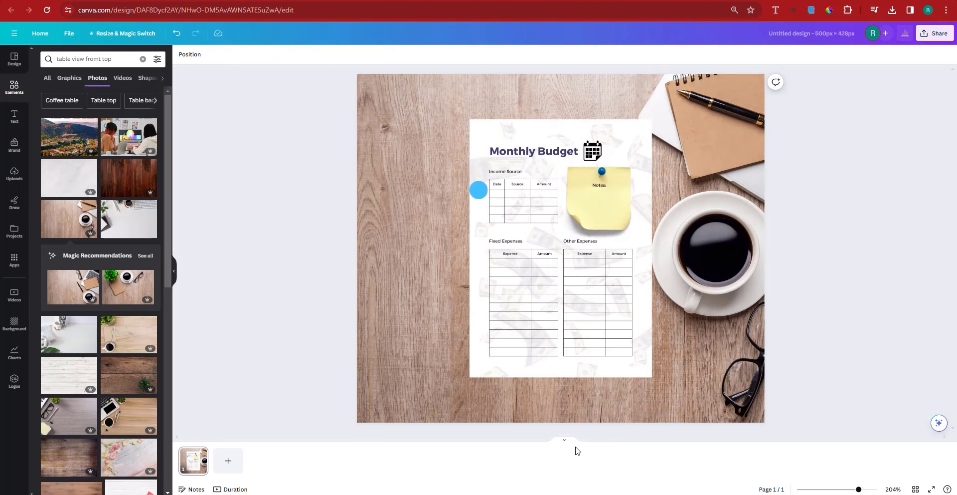
{"action": "left_click_drag", "start_coordinate": [539, 314], "coordinate": [497, 317]}
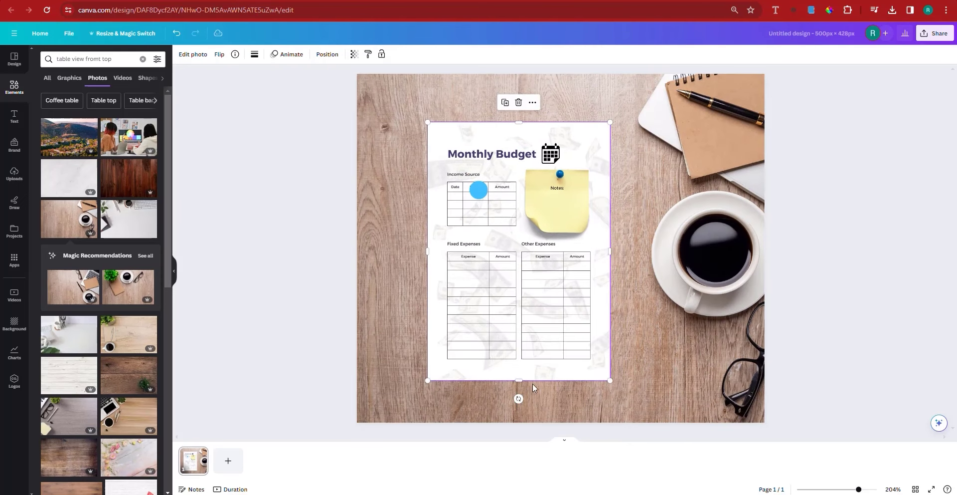
{"action": "left_click_drag", "start_coordinate": [518, 396], "coordinate": [531, 397]}
{"action": "left_click_drag", "start_coordinate": [524, 360], "coordinate": [532, 356]}
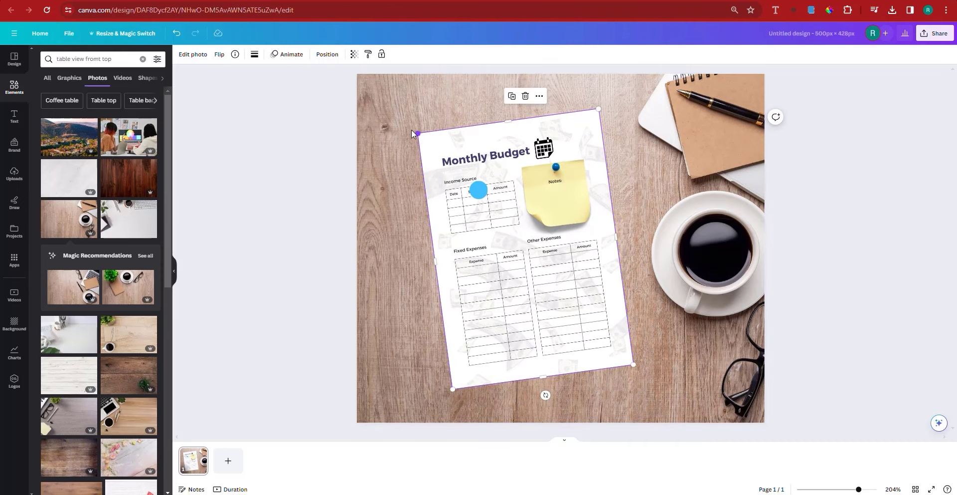
Step: Enlarge the budget sheet, move it down, and move the blue circle to its left edge
{"action": "left_click_drag", "start_coordinate": [417, 133], "coordinate": [375, 98]}
{"action": "left_click_drag", "start_coordinate": [395, 144], "coordinate": [406, 162]}
{"action": "left_click_drag", "start_coordinate": [479, 199], "coordinate": [412, 202]}
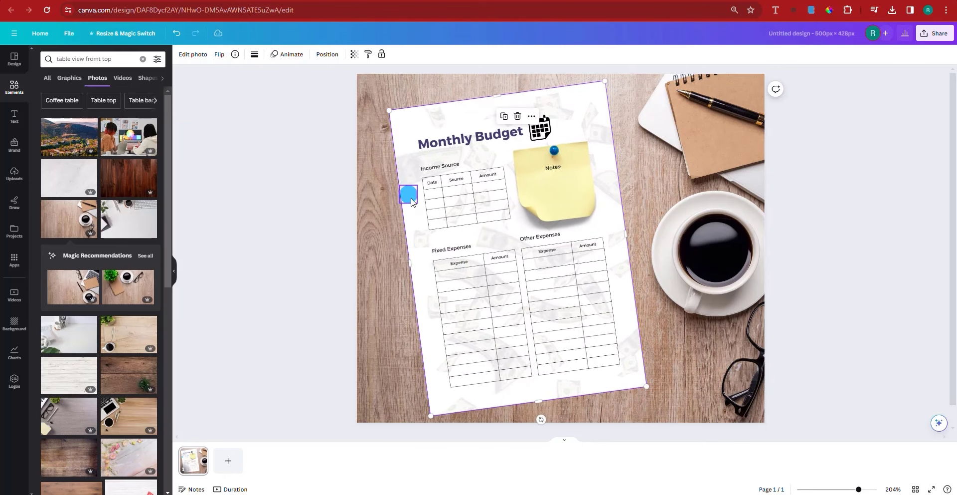
Step: Undo the accidental deletion of the budget sheet and revert its photo editing to the old editor
{"action": "key", "text": "Delete"}
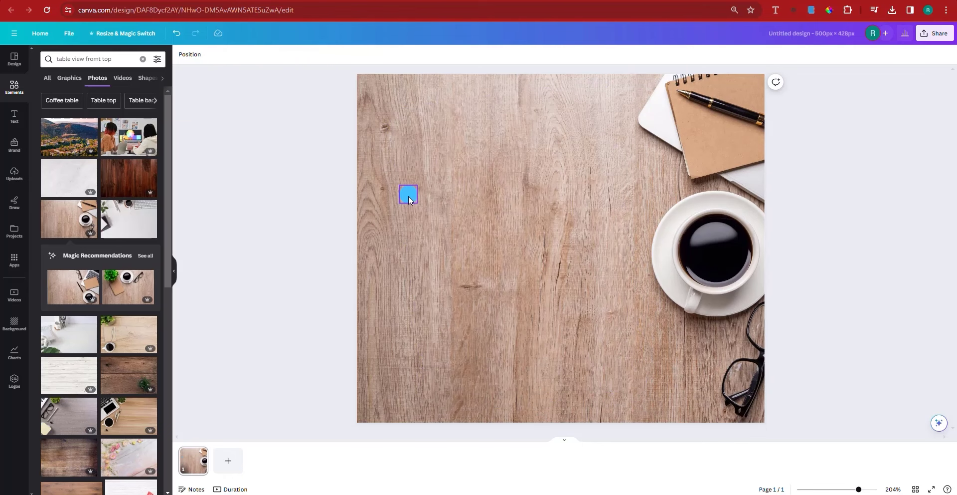
{"action": "left_click", "coordinate": [176, 33]}
{"action": "left_click", "coordinate": [176, 33]}
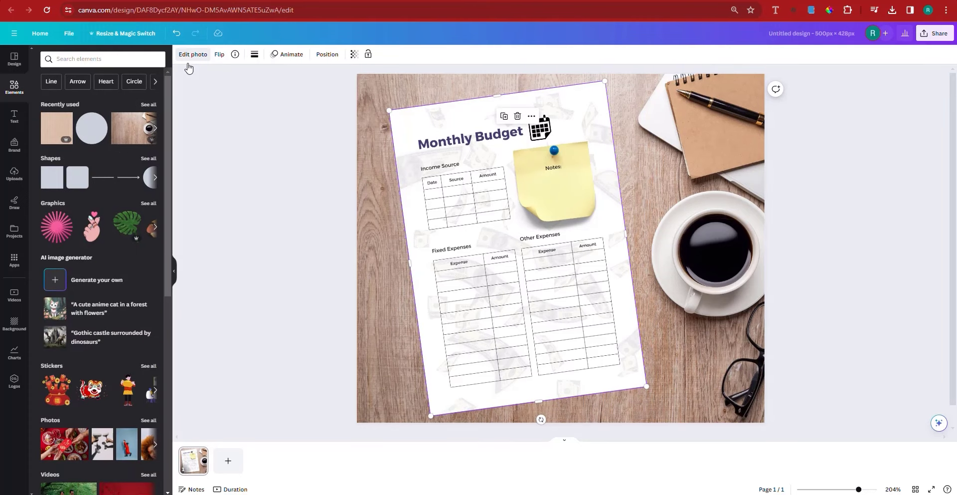
{"action": "left_click", "coordinate": [397, 264]}
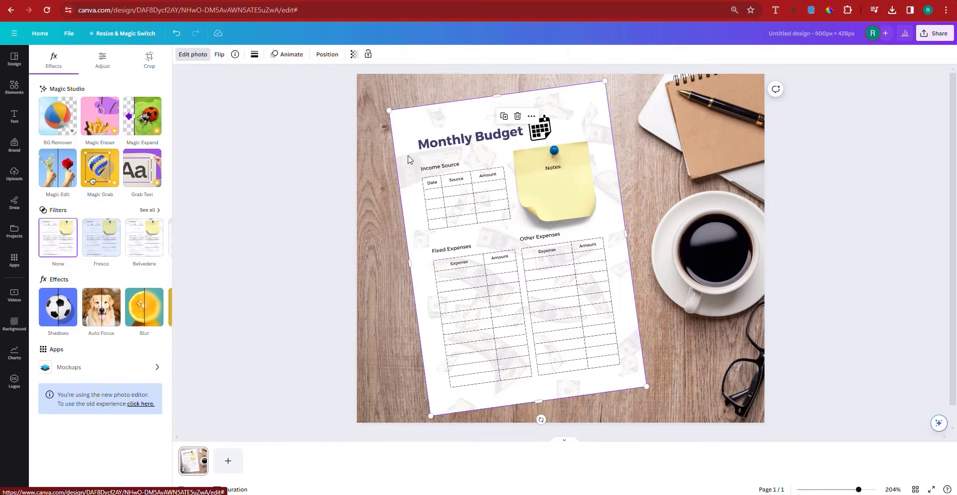
{"action": "left_click", "coordinate": [143, 403]}
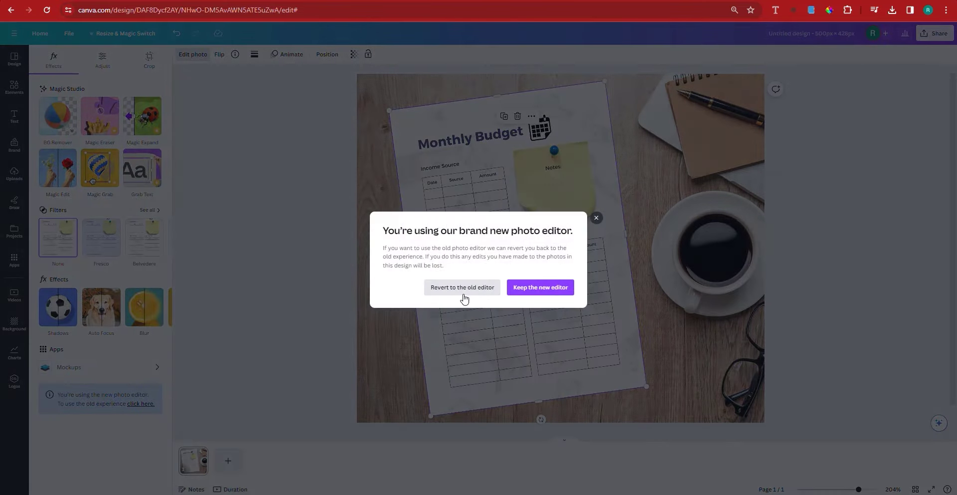
{"action": "left_click", "coordinate": [465, 288]}
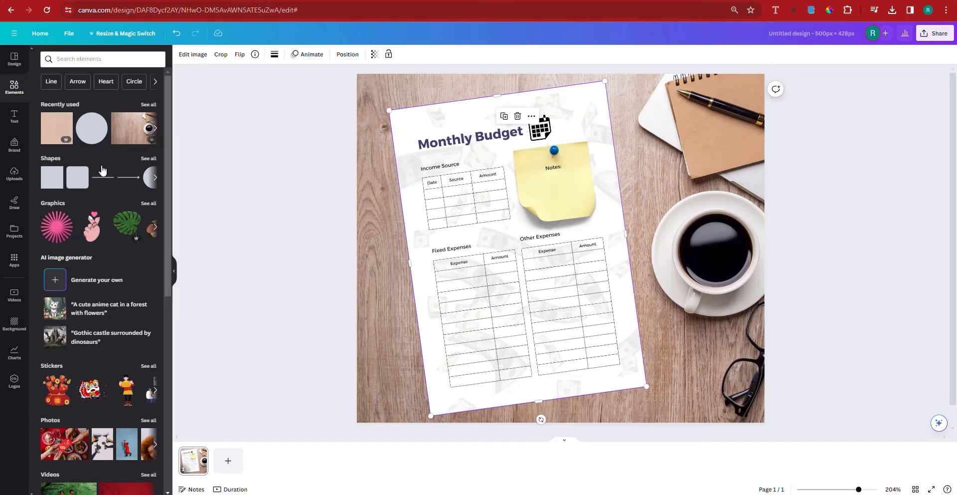
Step: Preview a Glow shadow on the budget sheet, then apply the Angle shadow instead
{"action": "left_click", "coordinate": [192, 54]}
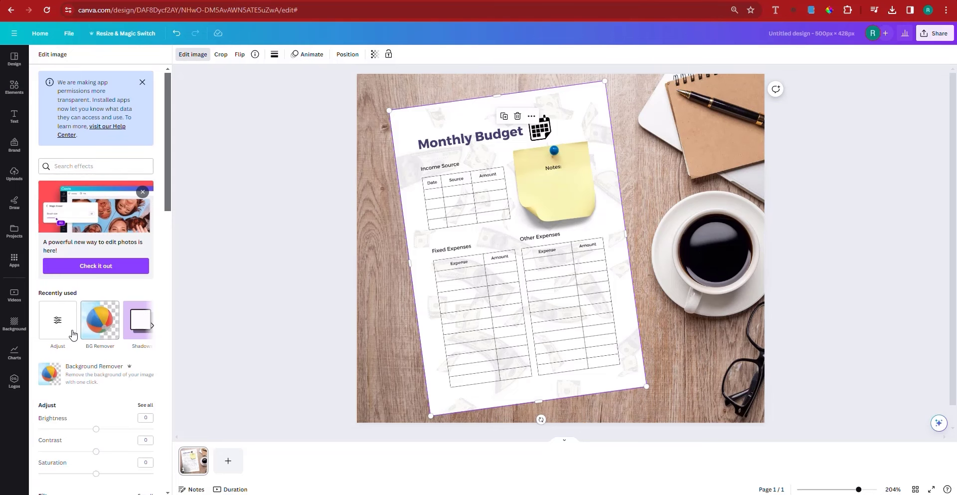
{"action": "left_click", "coordinate": [150, 325]}
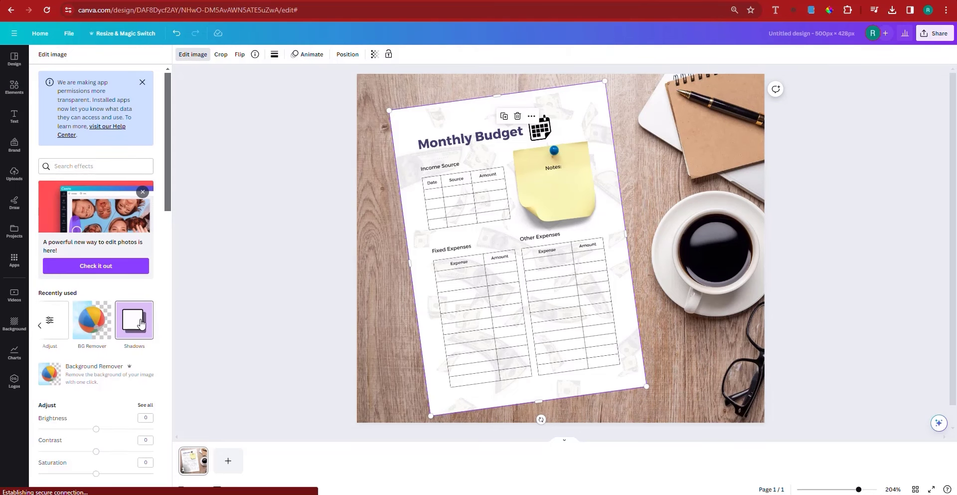
{"action": "left_click", "coordinate": [141, 323]}
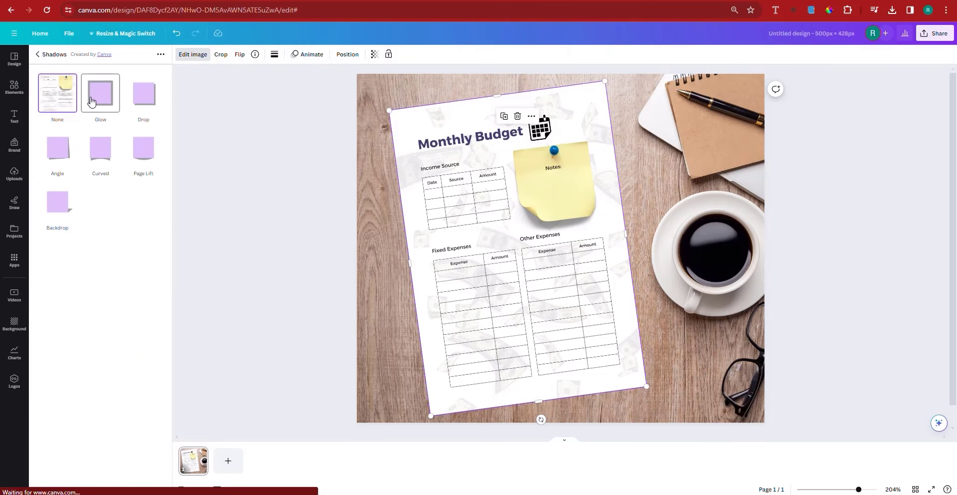
{"action": "left_click", "coordinate": [91, 101]}
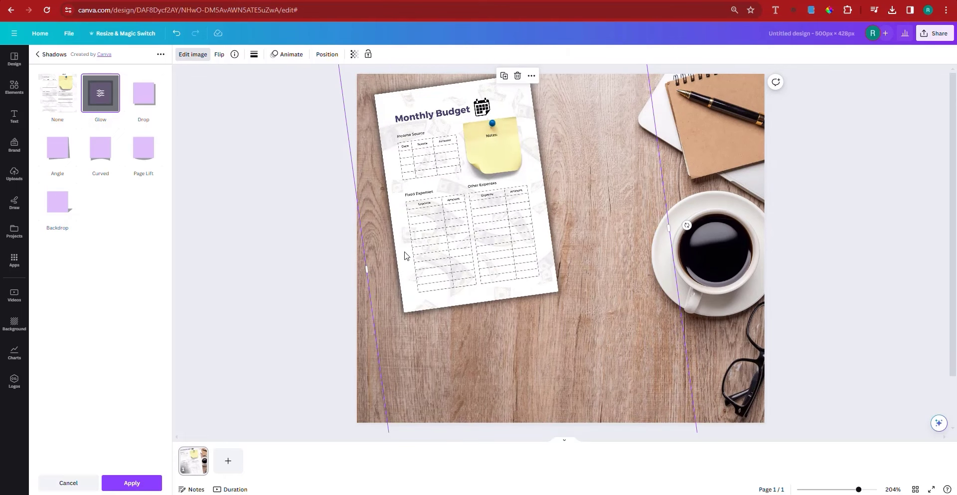
{"action": "left_click", "coordinate": [59, 150]}
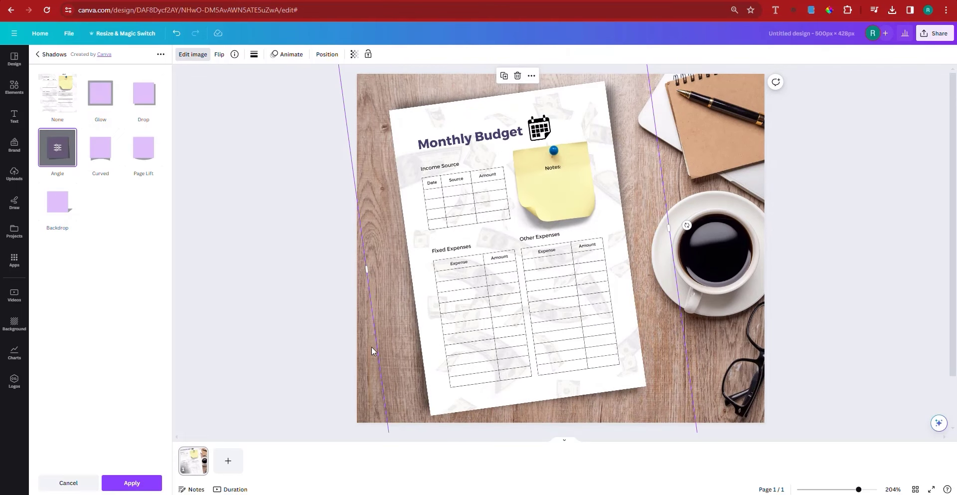
{"action": "left_click", "coordinate": [126, 481]}
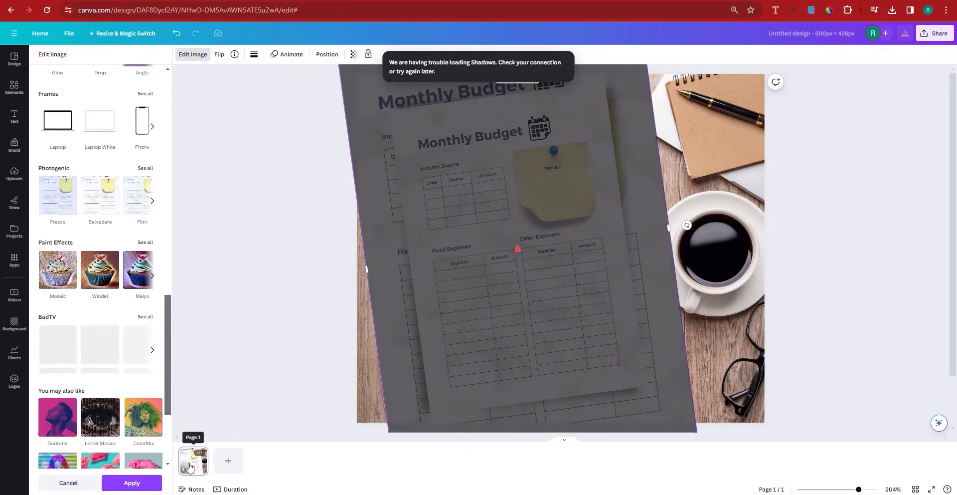
Step: Duplicate the page and remove the extra third page, leaving a two-page design
{"action": "right_click", "coordinate": [193, 463]}
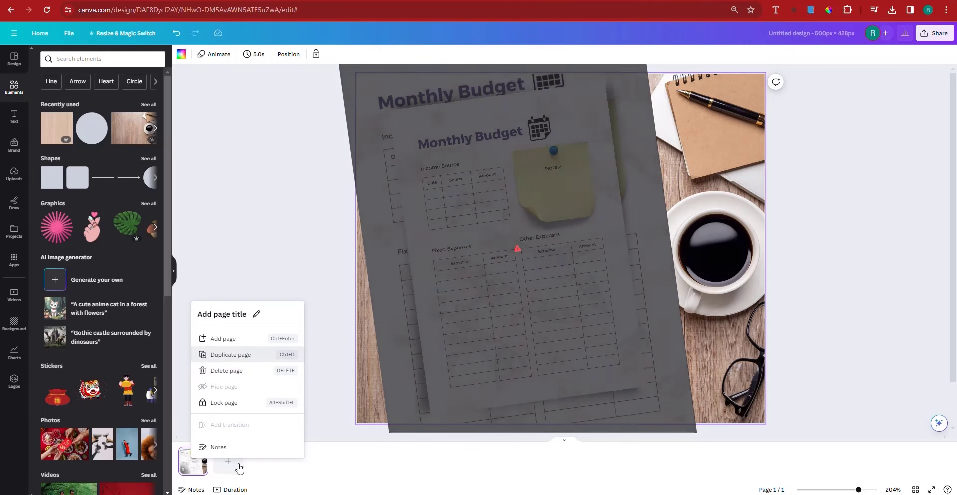
{"action": "left_click", "coordinate": [241, 470]}
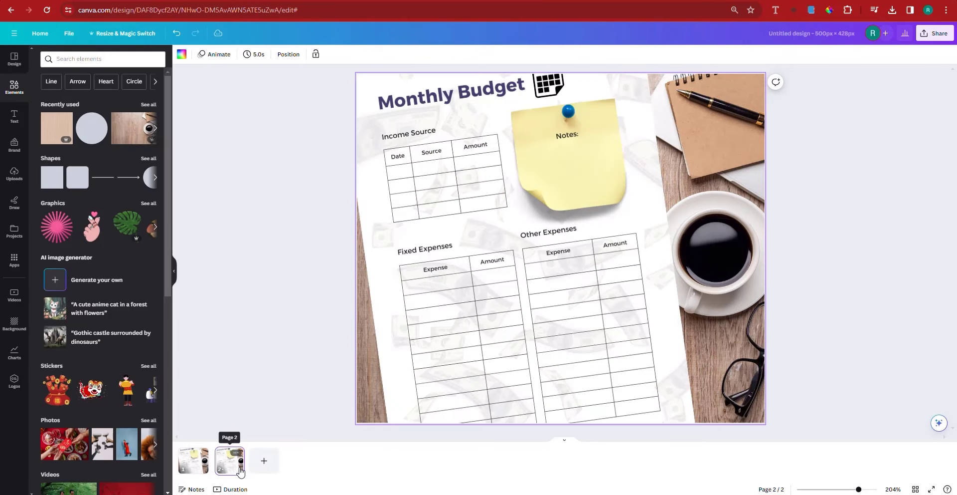
{"action": "left_click", "coordinate": [266, 465]}
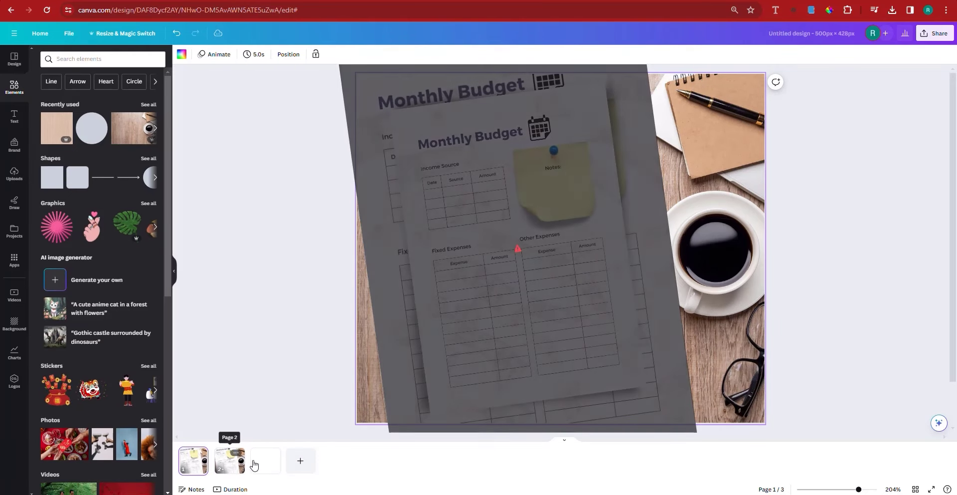
{"action": "left_click", "coordinate": [220, 465]}
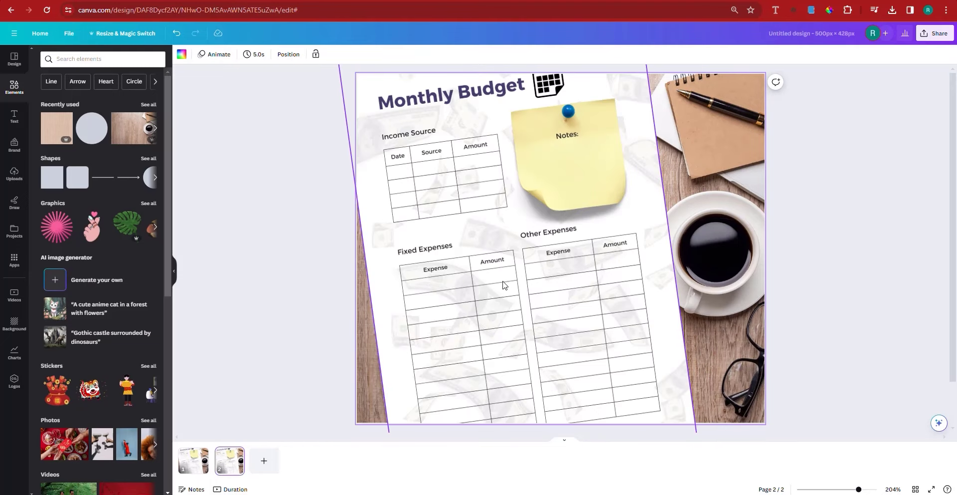
Step: Move the budget image on page 2 up and right, and shrink it
{"action": "left_click", "coordinate": [675, 329]}
{"action": "left_click_drag", "start_coordinate": [675, 329], "coordinate": [685, 290]}
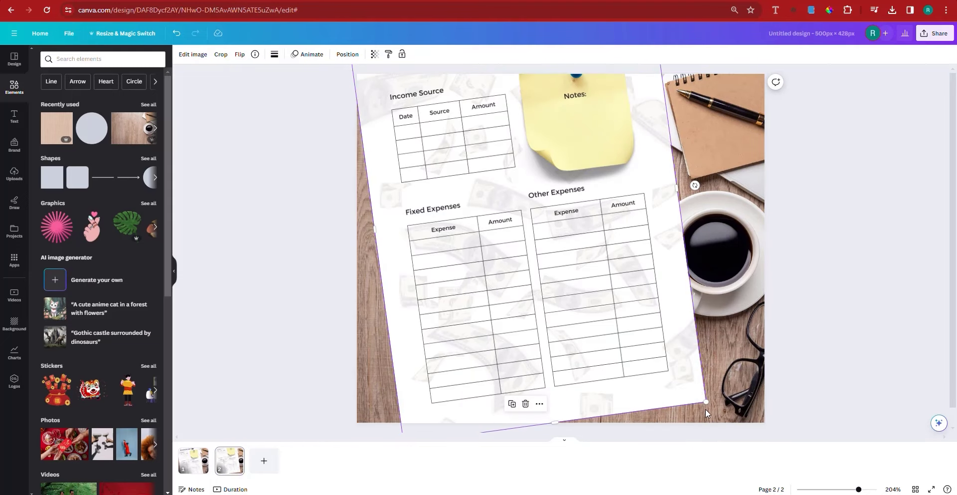
{"action": "left_click_drag", "start_coordinate": [706, 402], "coordinate": [616, 337]}
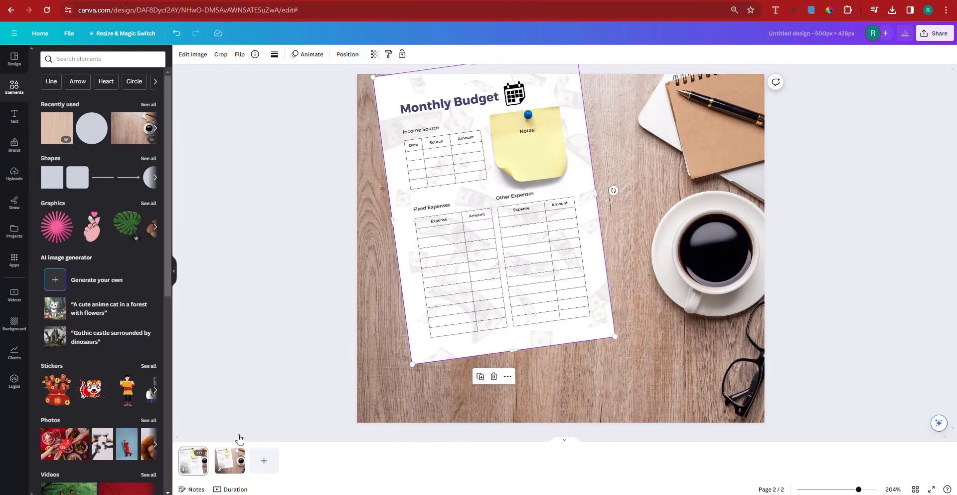
Step: Check page 1, return to page 2 and select the wooden desk background photo
{"action": "left_click", "coordinate": [194, 460]}
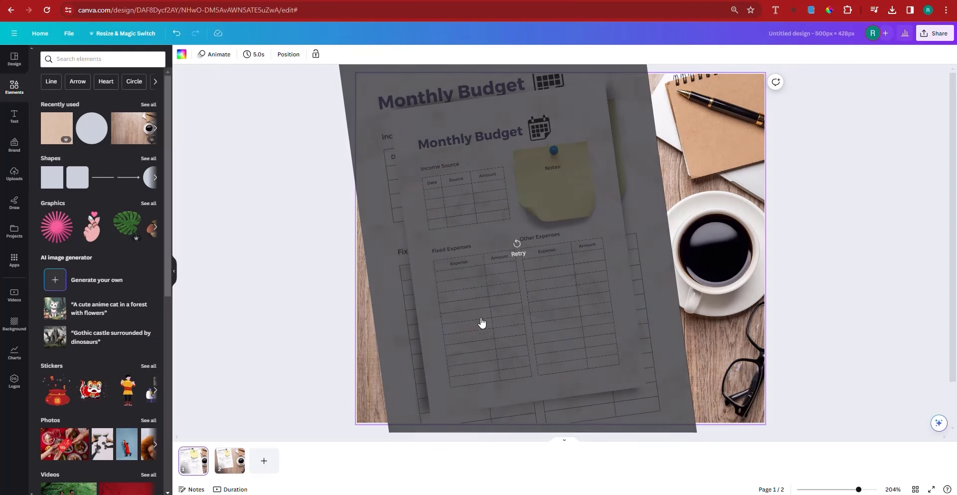
{"action": "left_click", "coordinate": [517, 250]}
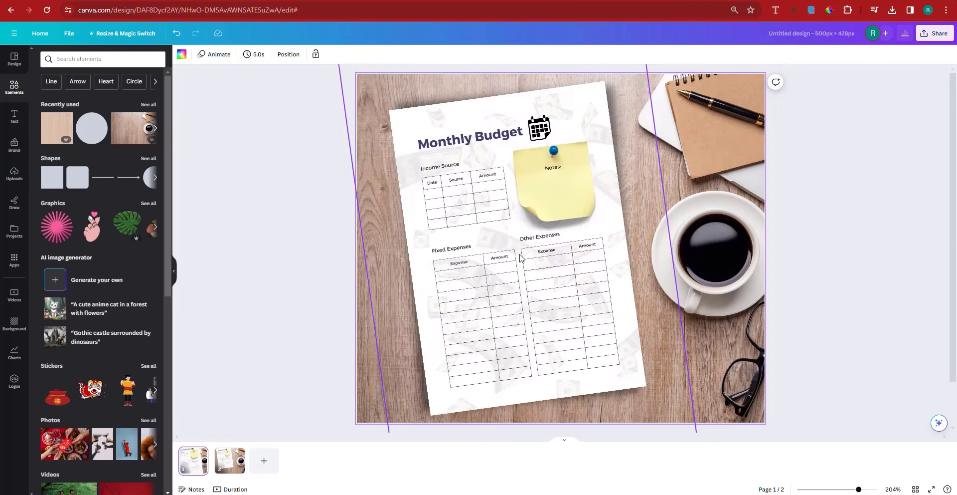
{"action": "left_click", "coordinate": [233, 461]}
{"action": "left_click", "coordinate": [501, 304]}
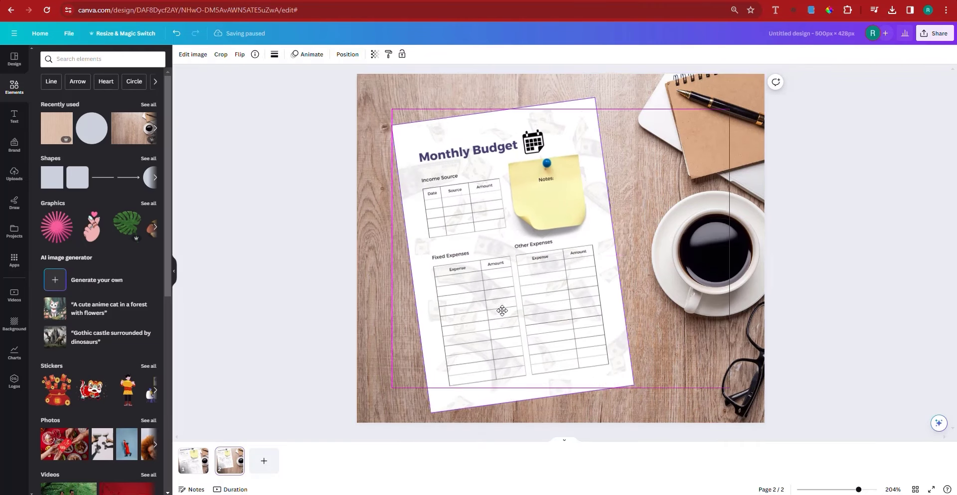
Step: Delete the wooden desk photo and make page 2's background the purple brand colour
{"action": "left_click", "coordinate": [378, 280]}
{"action": "key", "text": "Delete"}
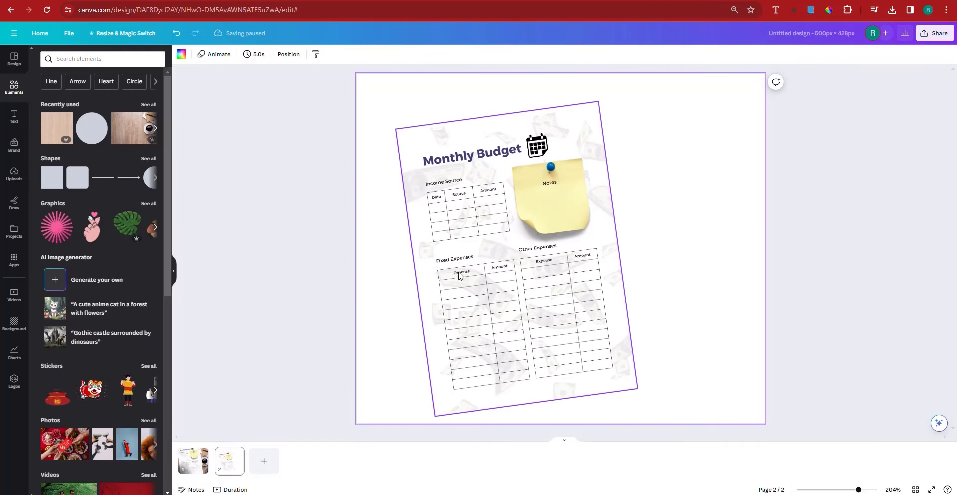
{"action": "left_click", "coordinate": [363, 245]}
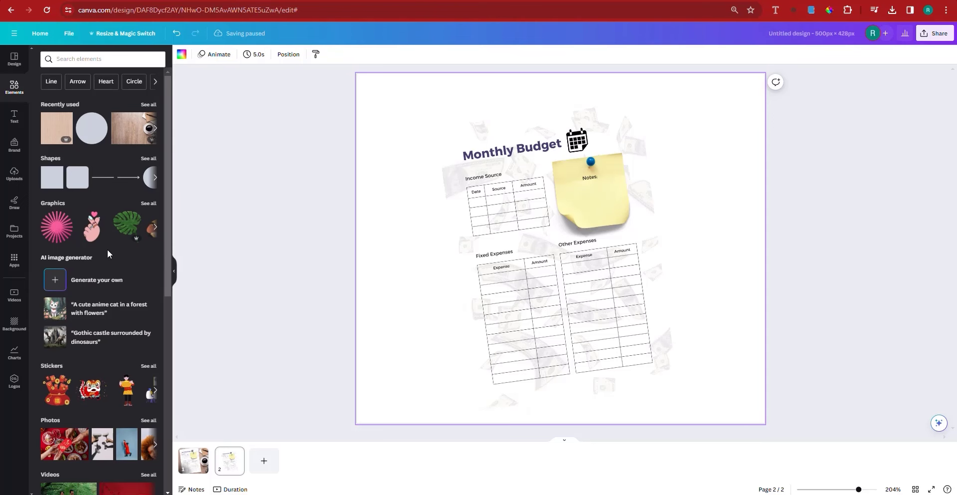
{"action": "left_click", "coordinate": [181, 55]}
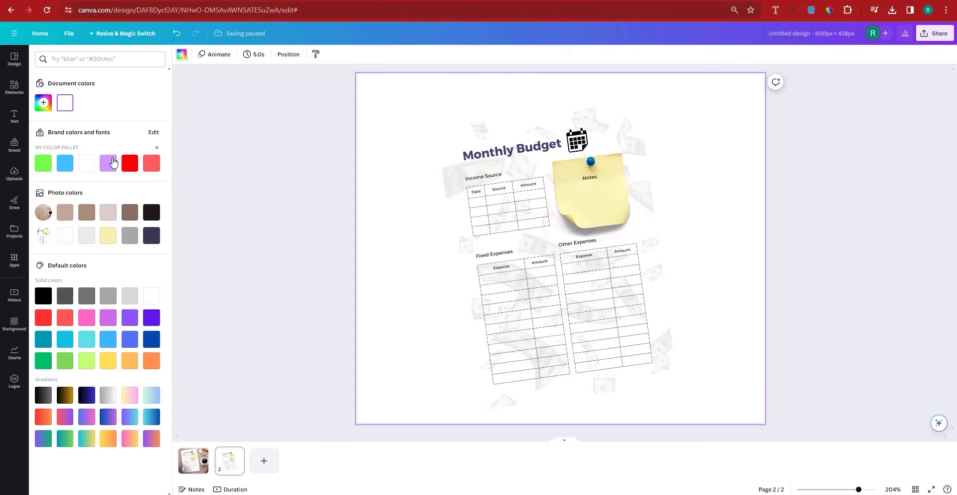
{"action": "left_click", "coordinate": [111, 162]}
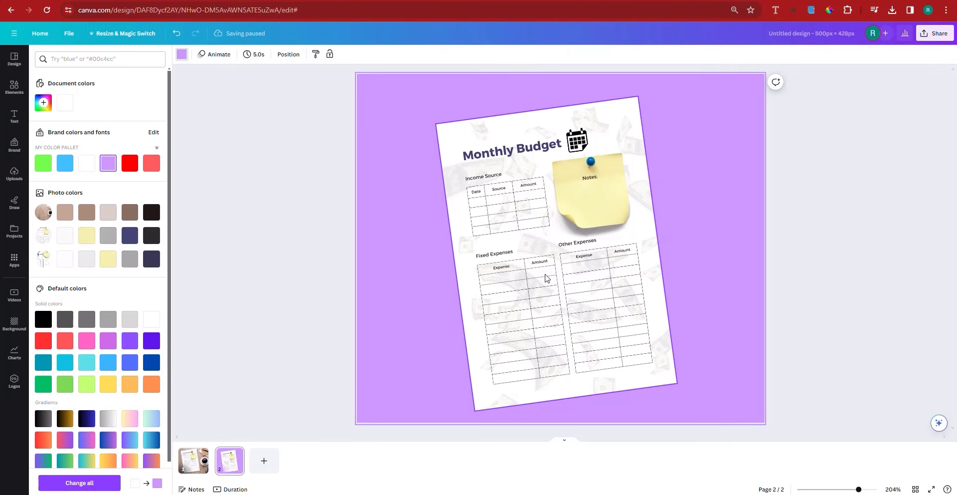
Step: Straighten the budget sheet to 0°, centre it on the page and enlarge it
{"action": "left_click", "coordinate": [538, 327]}
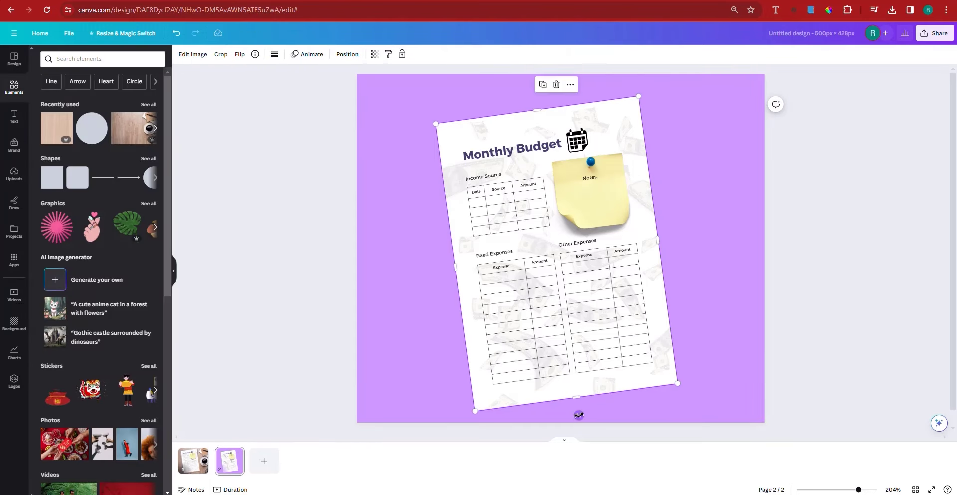
{"action": "left_click_drag", "start_coordinate": [578, 413], "coordinate": [557, 415]}
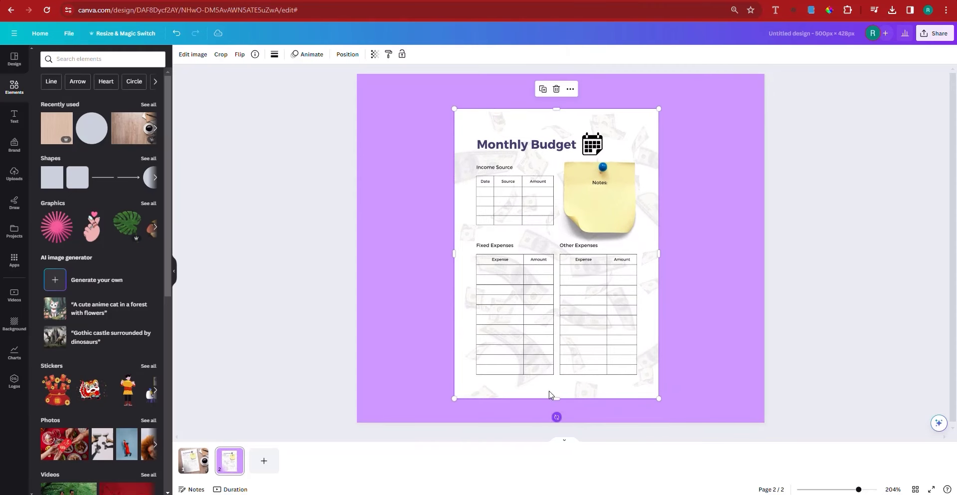
{"action": "left_click_drag", "start_coordinate": [547, 347], "coordinate": [563, 342]}
{"action": "left_click_drag", "start_coordinate": [673, 383], "coordinate": [703, 409]}
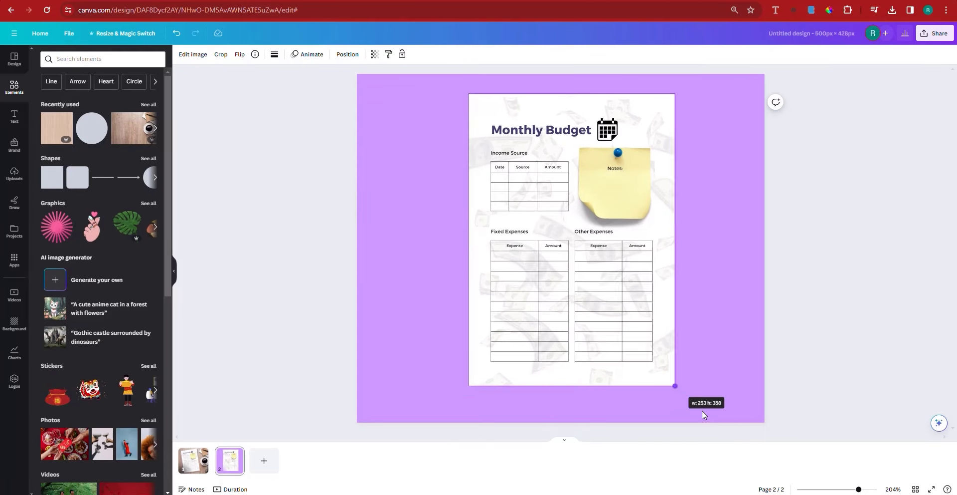
Step: Centre the enlarged sheet and give it an Angle drop shadow
{"action": "left_click_drag", "start_coordinate": [605, 361], "coordinate": [604, 360]}
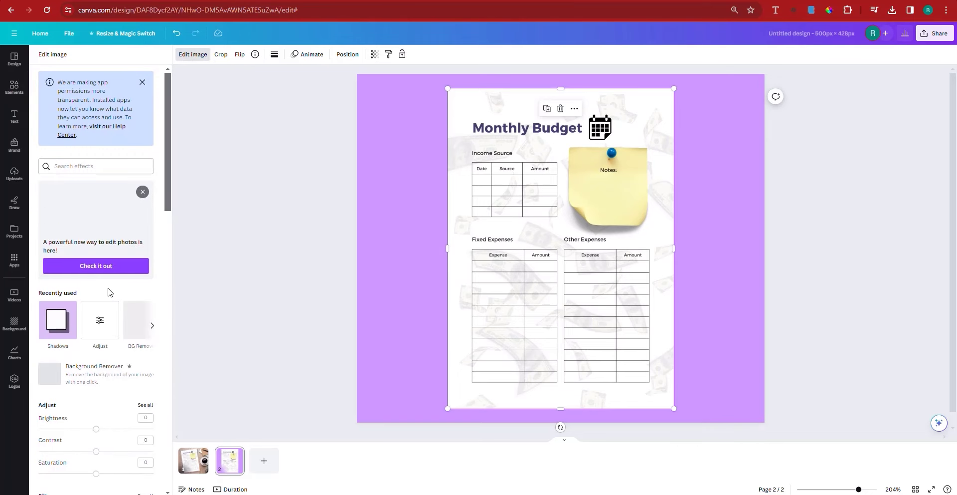
{"action": "scroll", "coordinate": [147, 379], "scroll_direction": "down", "scroll_amount": 4}
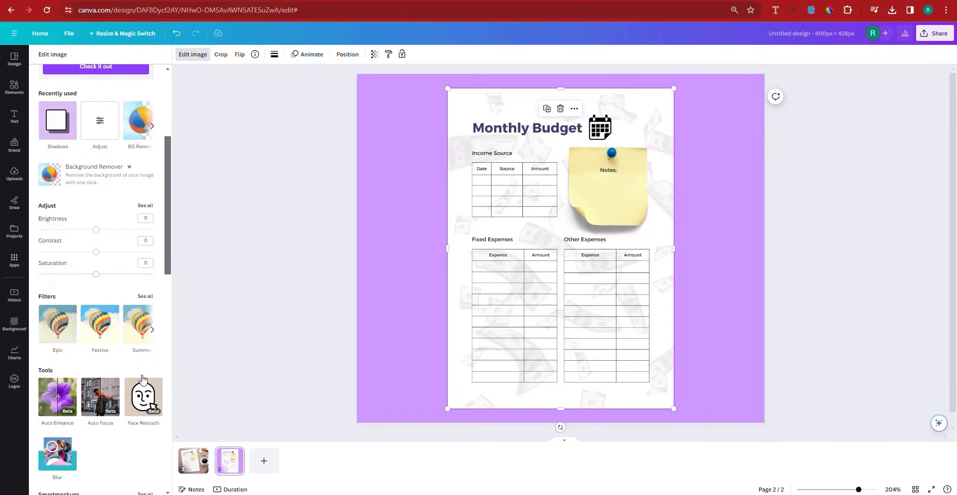
{"action": "left_click", "coordinate": [57, 119]}
{"action": "left_click", "coordinate": [65, 159]}
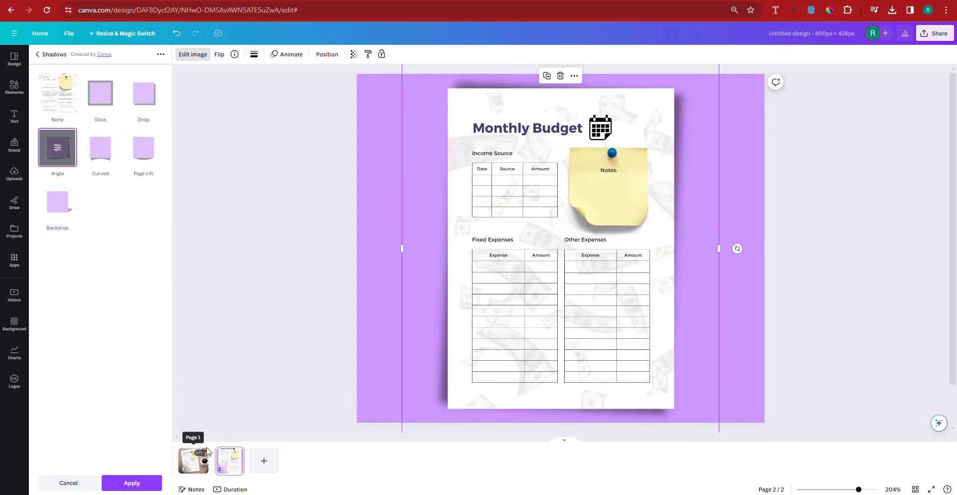
{"action": "left_click", "coordinate": [138, 486]}
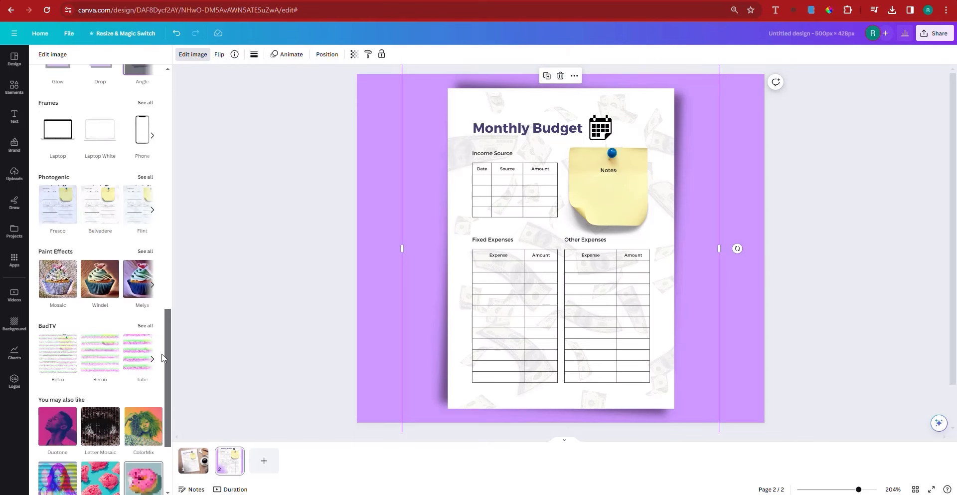
Step: Add a purple circle from Elements and resize it smaller
{"action": "left_click", "coordinate": [14, 87]}
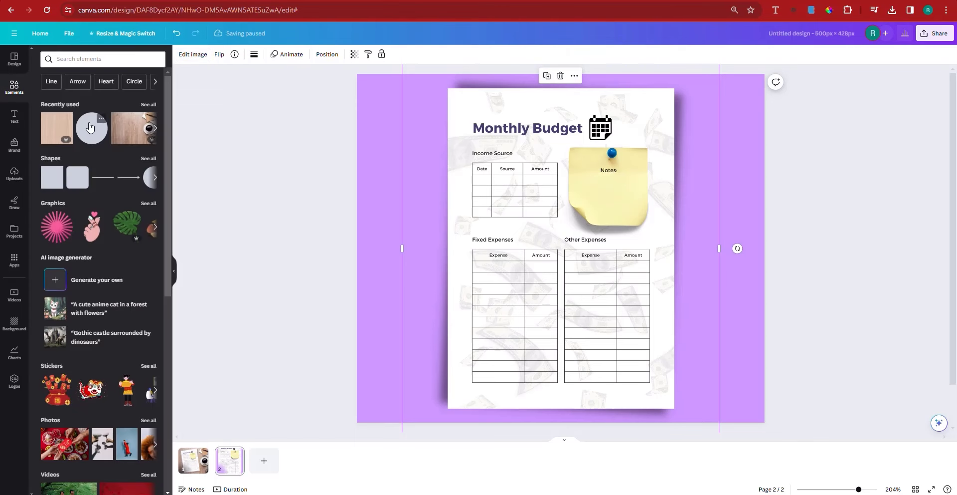
{"action": "key", "text": "c"}
{"action": "left_click_drag", "start_coordinate": [663, 347], "coordinate": [589, 265]}
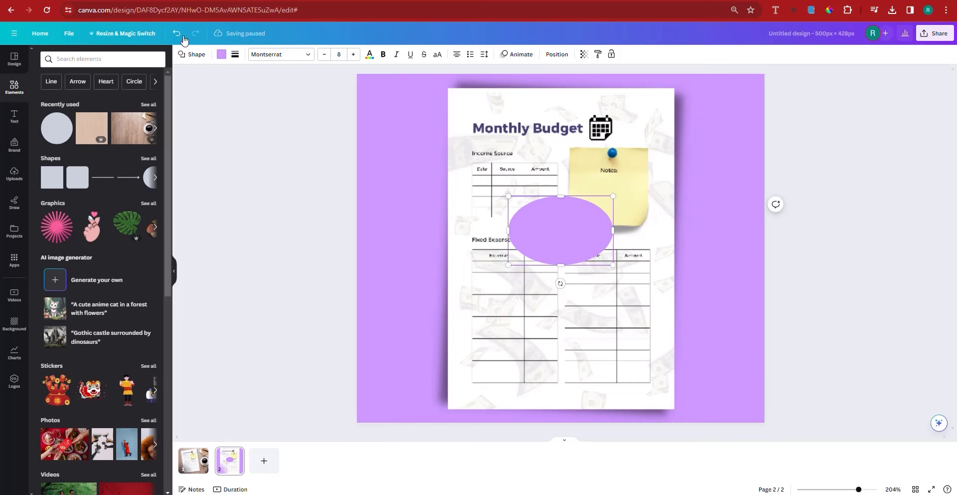
Step: Restore the circle's shape, shrink it to a small dot and move it left of the Income Source table
{"action": "left_click", "coordinate": [176, 33]}
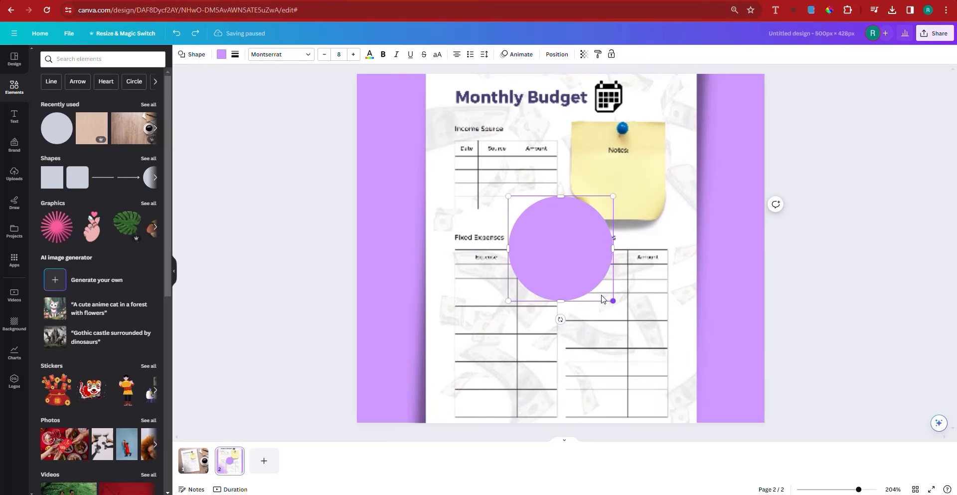
{"action": "left_click_drag", "start_coordinate": [602, 295], "coordinate": [524, 220]}
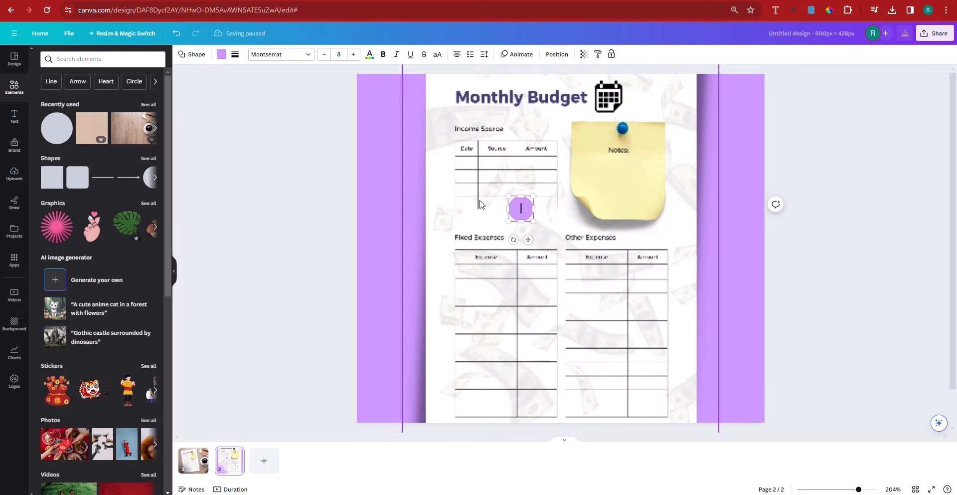
{"action": "left_click", "coordinate": [812, 289]}
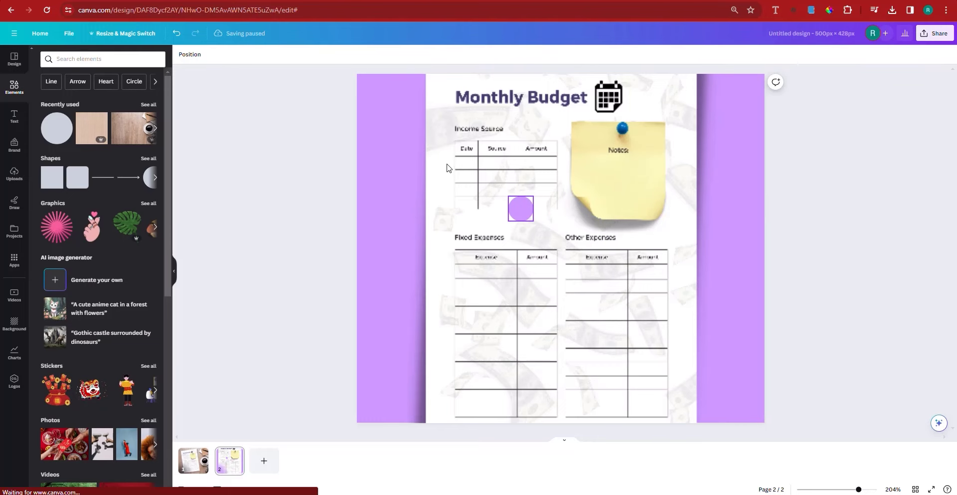
{"action": "left_click_drag", "start_coordinate": [521, 208], "coordinate": [436, 150]}
Step: Shrink the budget sheet slightly and nudge it up on the page
{"action": "left_click", "coordinate": [526, 282]}
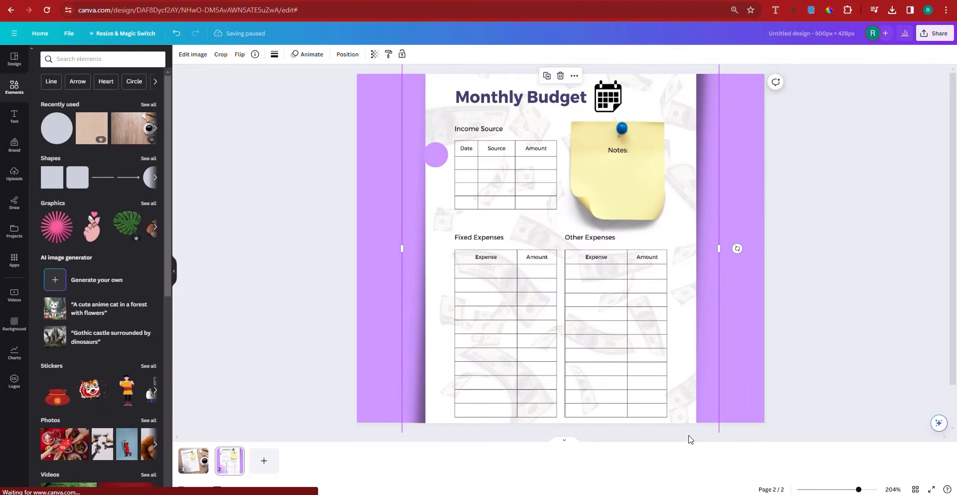
{"action": "scroll", "coordinate": [696, 404], "scroll_direction": "down", "scroll_amount": 1}
{"action": "left_click_drag", "start_coordinate": [716, 425], "coordinate": [577, 321]}
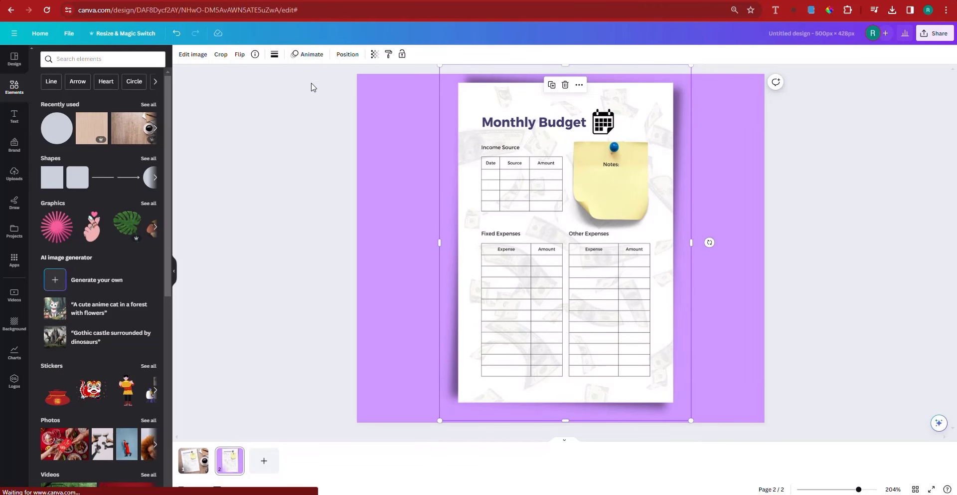
{"action": "mouse_move", "coordinate": [538, 227]}
{"action": "left_mouse_down"}
{"action": "mouse_move", "coordinate": [546, 218]}
{"action": "mouse_move", "coordinate": [548, 228]}
{"action": "left_mouse_up"}
{"action": "mouse_move", "coordinate": [549, 274]}
{"action": "left_mouse_down"}
{"action": "mouse_move", "coordinate": [548, 262]}
{"action": "mouse_move", "coordinate": [548, 272]}
{"action": "mouse_move", "coordinate": [562, 269]}
{"action": "mouse_move", "coordinate": [534, 267]}
{"action": "mouse_move", "coordinate": [538, 251]}
{"action": "mouse_move", "coordinate": [541, 271]}
{"action": "left_mouse_up"}
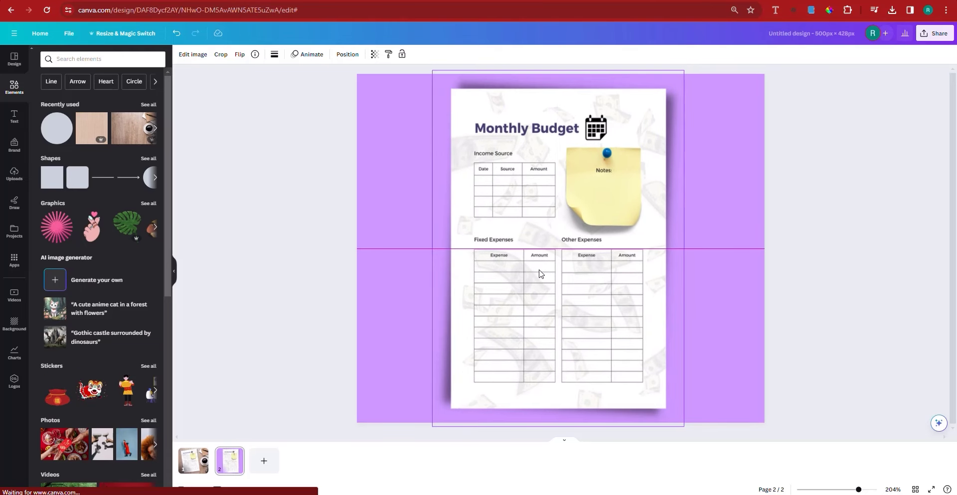
{"action": "left_click", "coordinate": [316, 78]}
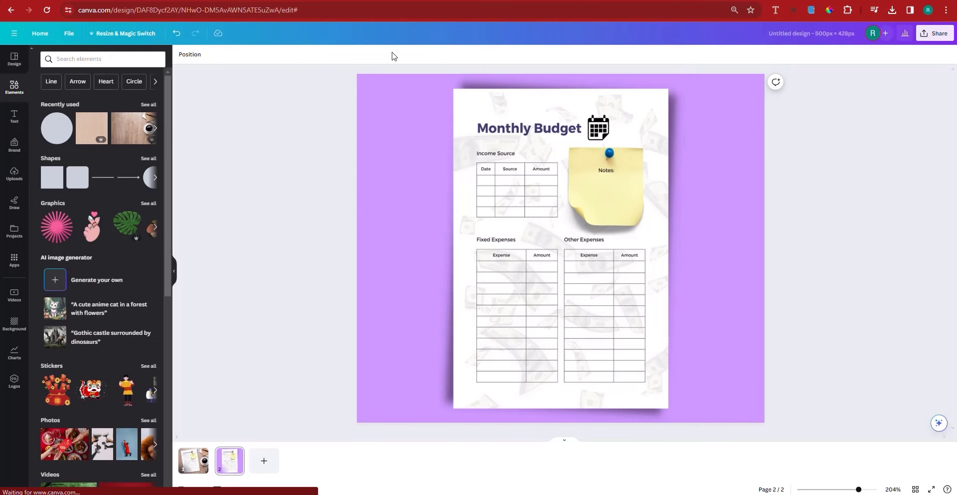
Step: Position the purple dot on the sheet's left margin beside the Income Source heading
{"action": "left_click", "coordinate": [437, 75]}
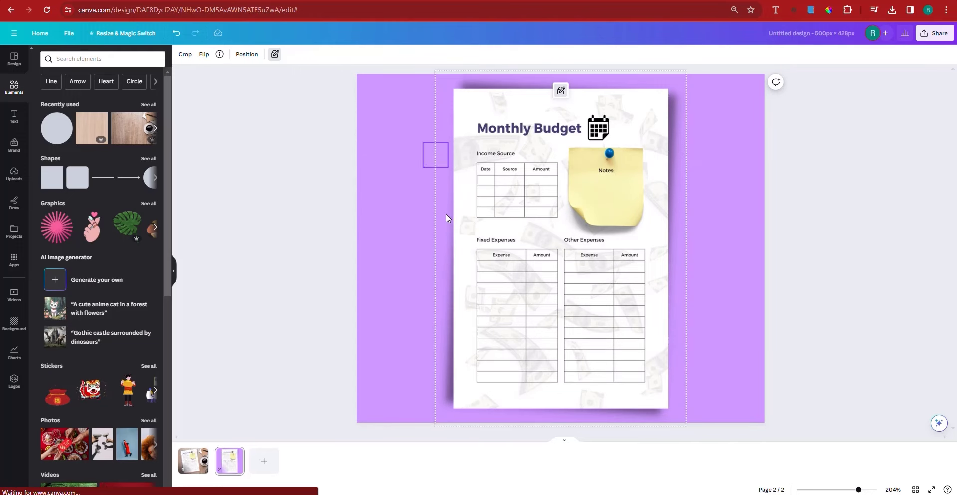
{"action": "left_click", "coordinate": [435, 154]}
{"action": "left_click_drag", "start_coordinate": [435, 155], "coordinate": [455, 170]}
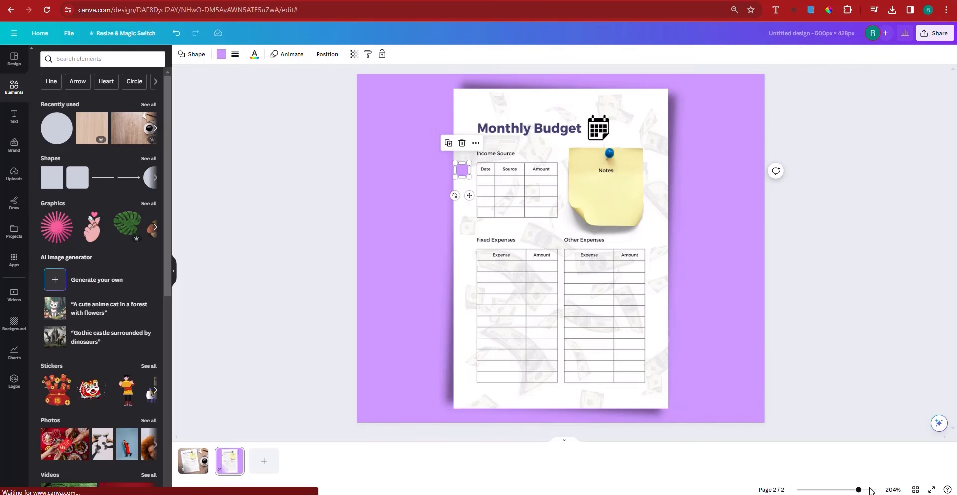
{"action": "left_click_drag", "start_coordinate": [859, 490], "coordinate": [877, 489]}
{"action": "scroll", "coordinate": [344, 265], "scroll_direction": "up", "scroll_amount": 3}
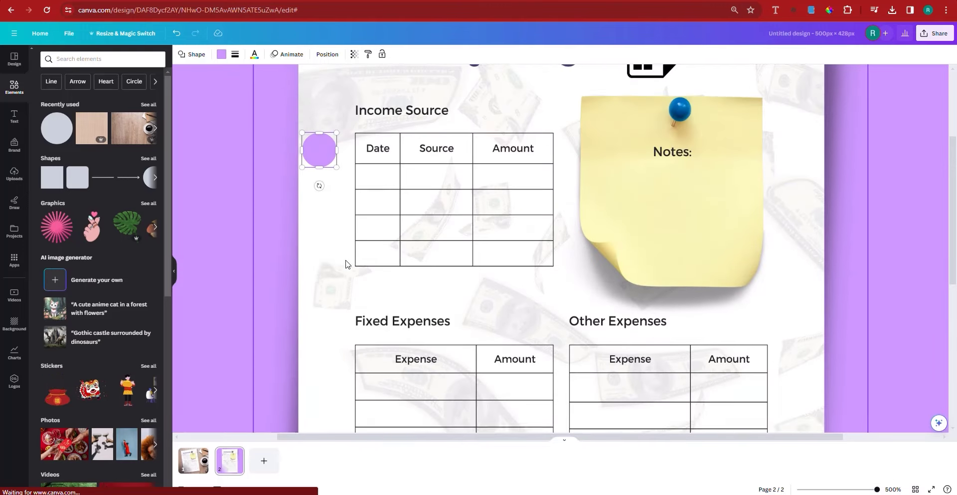
{"action": "left_click_drag", "start_coordinate": [318, 220], "coordinate": [321, 219]}
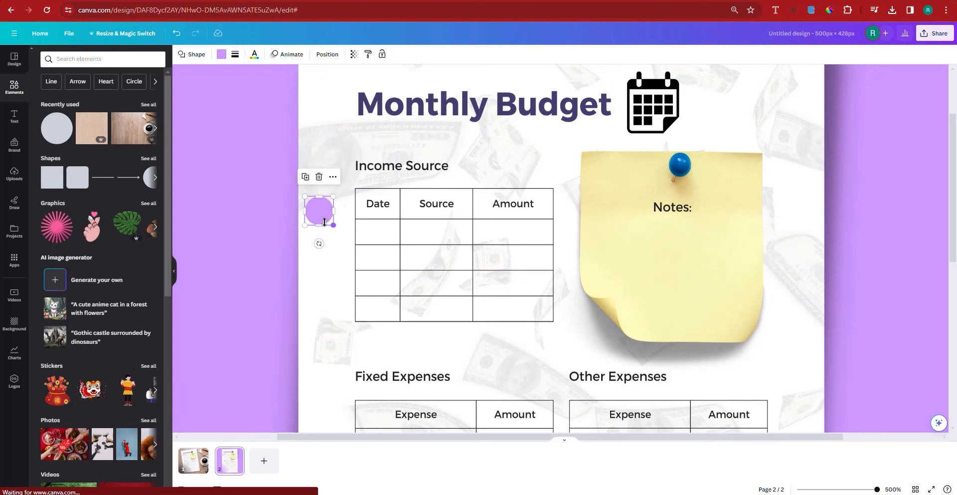
{"action": "left_click_drag", "start_coordinate": [321, 220], "coordinate": [321, 183]}
Step: Copy the dot twice, lining up three dots down the left margin
{"action": "left_click", "coordinate": [306, 138]}
{"action": "left_click_drag", "start_coordinate": [316, 232], "coordinate": [320, 248]}
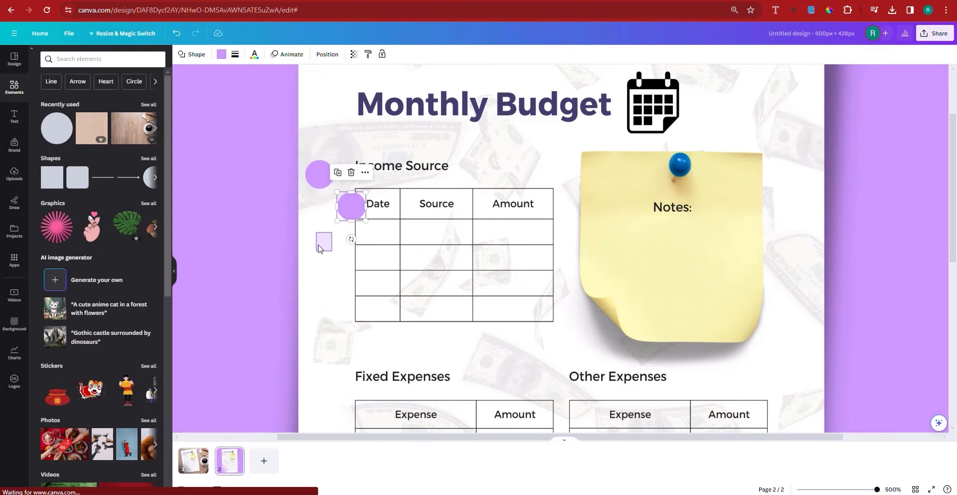
{"action": "left_click_drag", "start_coordinate": [349, 216], "coordinate": [315, 225]}
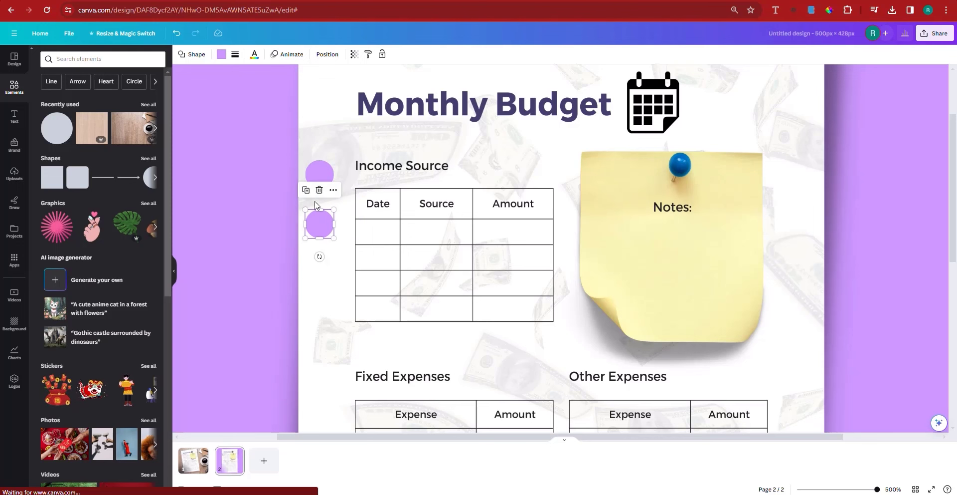
{"action": "left_click", "coordinate": [306, 191]}
{"action": "scroll", "coordinate": [368, 235], "scroll_direction": "down", "scroll_amount": 1}
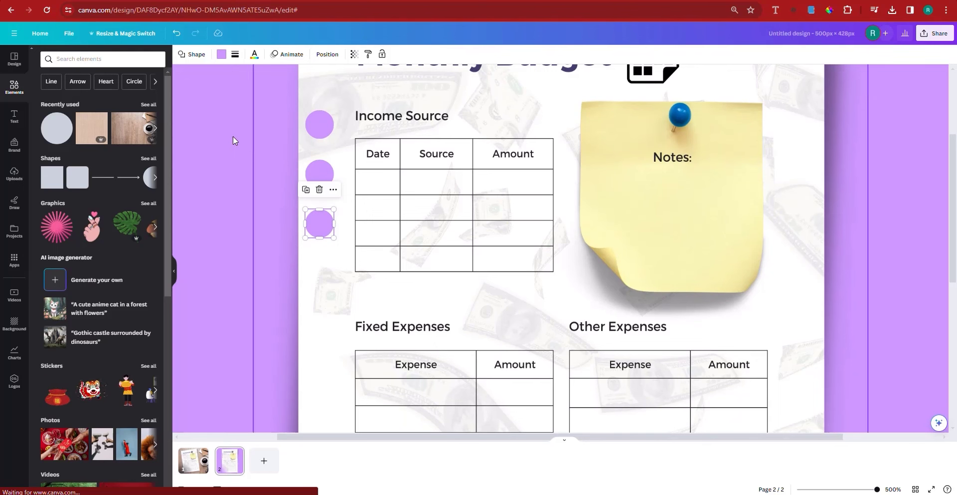
Step: Duplicate the three-dot group and place the copy beside the Fixed Expenses table
{"action": "left_click_drag", "start_coordinate": [253, 107], "coordinate": [334, 275]}
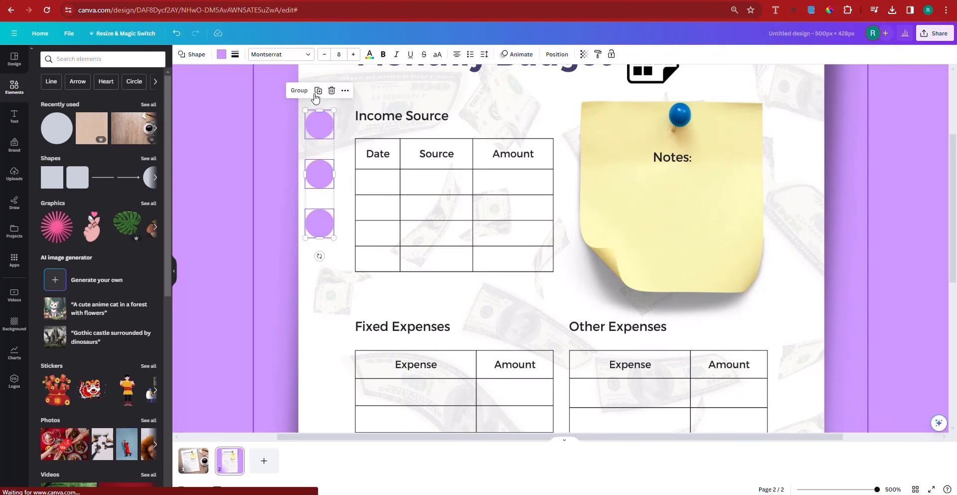
{"action": "left_click", "coordinate": [319, 91]}
{"action": "scroll", "coordinate": [324, 200], "scroll_direction": "down", "scroll_amount": 3}
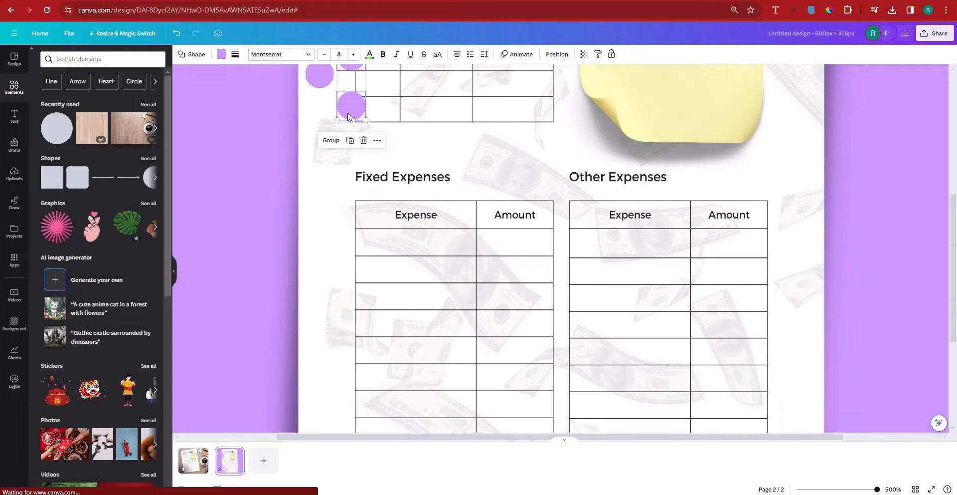
{"action": "left_click_drag", "start_coordinate": [352, 118], "coordinate": [313, 337]}
{"action": "key", "text": "ctrl+z"}
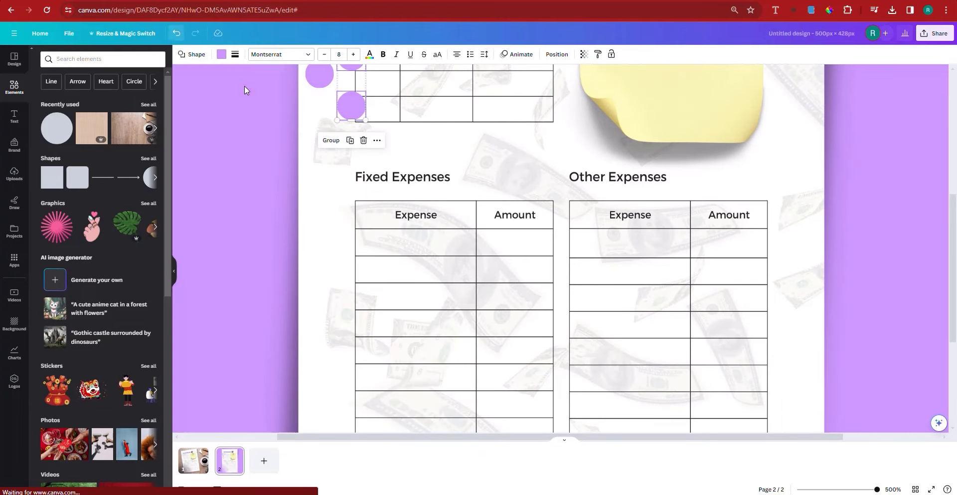
{"action": "left_click_drag", "start_coordinate": [354, 112], "coordinate": [321, 361]}
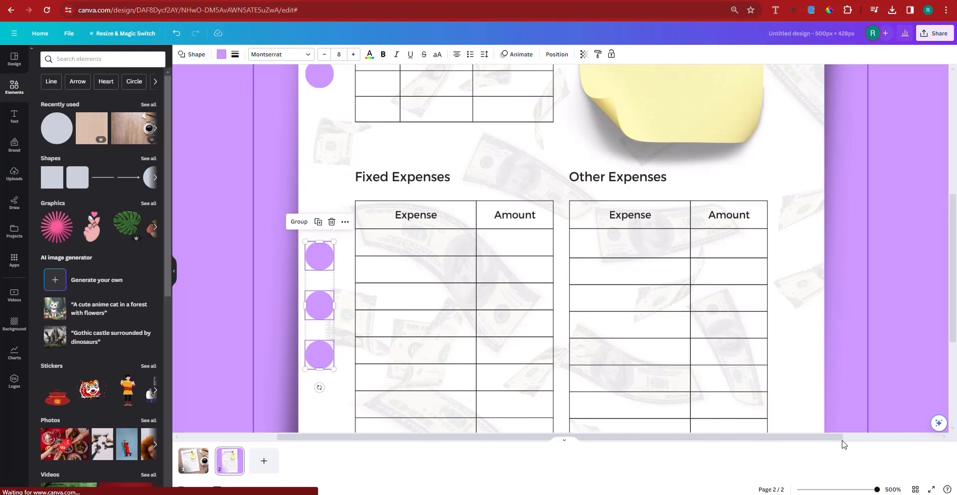
{"action": "left_click", "coordinate": [848, 488]}
{"action": "left_click", "coordinate": [811, 357]}
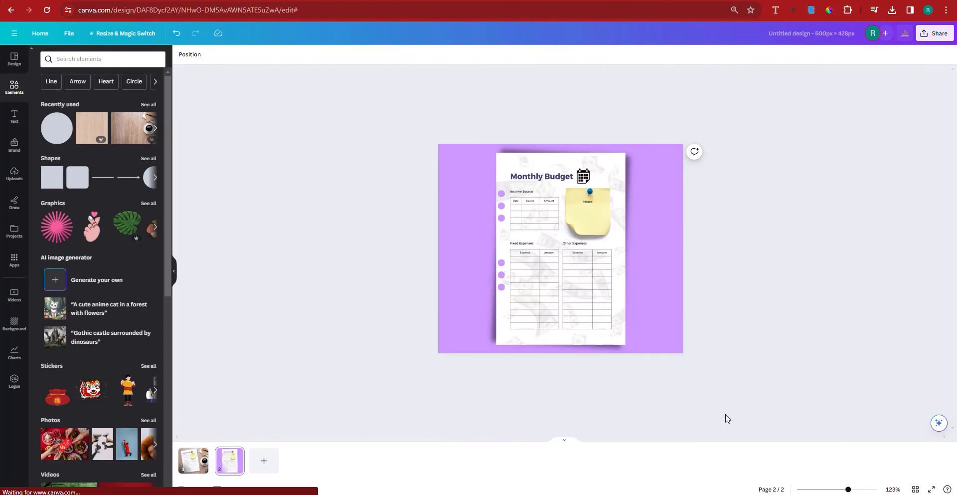
Step: Undo the stray circle move, then duplicate the three lower circles into the left-edge column
{"action": "left_click", "coordinate": [496, 297]}
{"action": "left_click", "coordinate": [177, 33]}
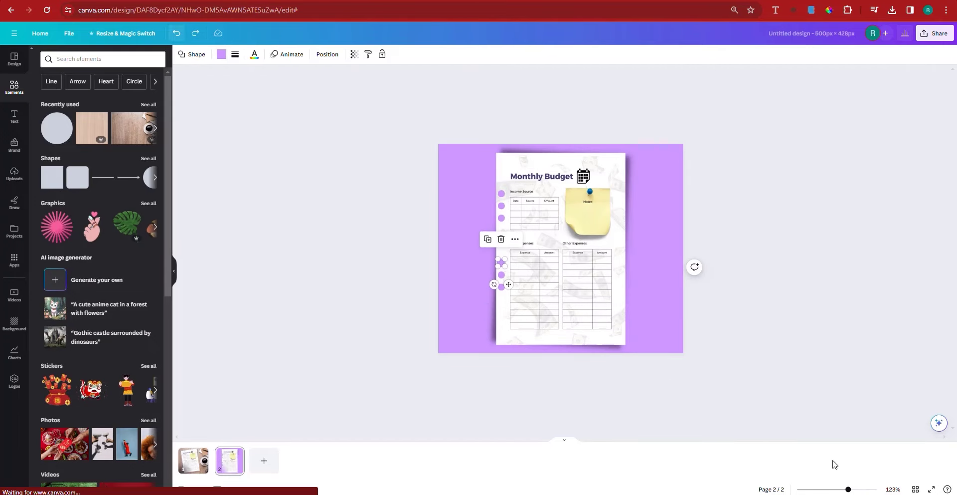
{"action": "left_click", "coordinate": [859, 487]}
{"action": "scroll", "coordinate": [613, 348], "scroll_direction": "down", "scroll_amount": 5}
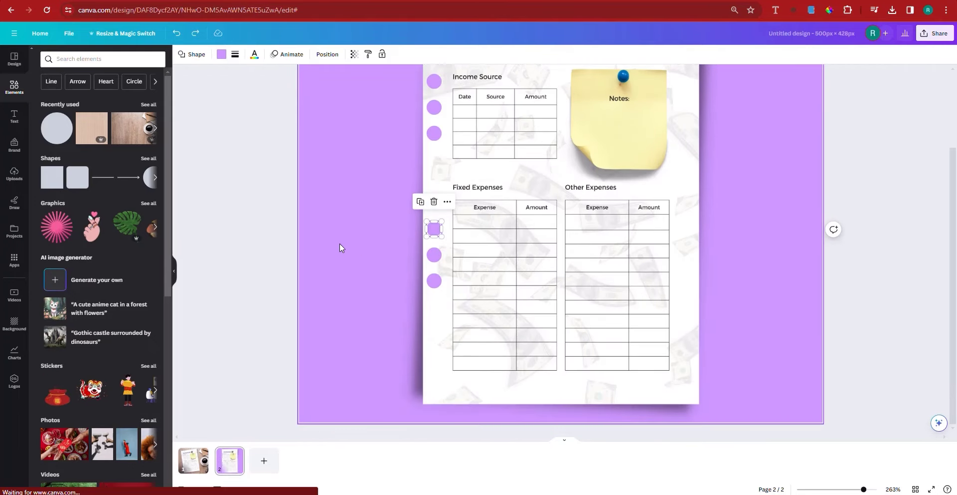
{"action": "left_click", "coordinate": [388, 207]}
{"action": "left_click_drag", "start_coordinate": [389, 207], "coordinate": [442, 302]}
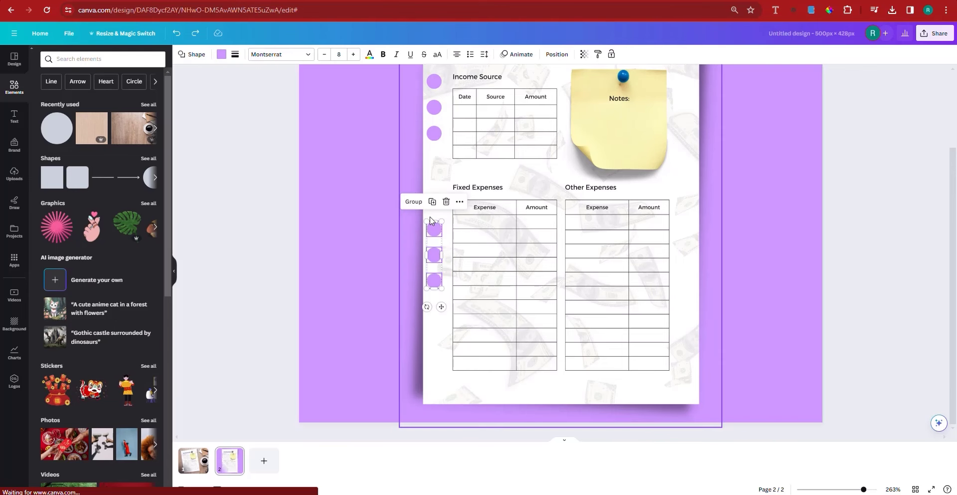
{"action": "key", "text": "ctrl+d"}
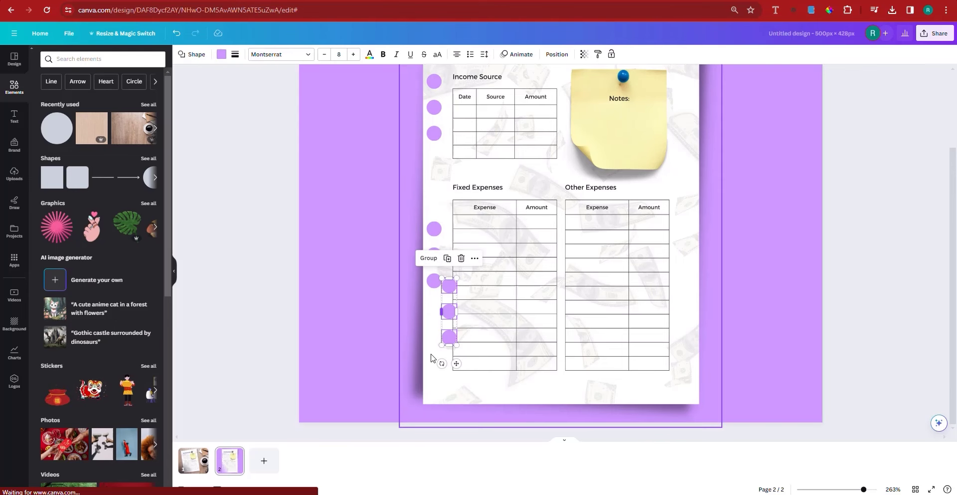
{"action": "left_click_drag", "start_coordinate": [450, 338], "coordinate": [439, 361]}
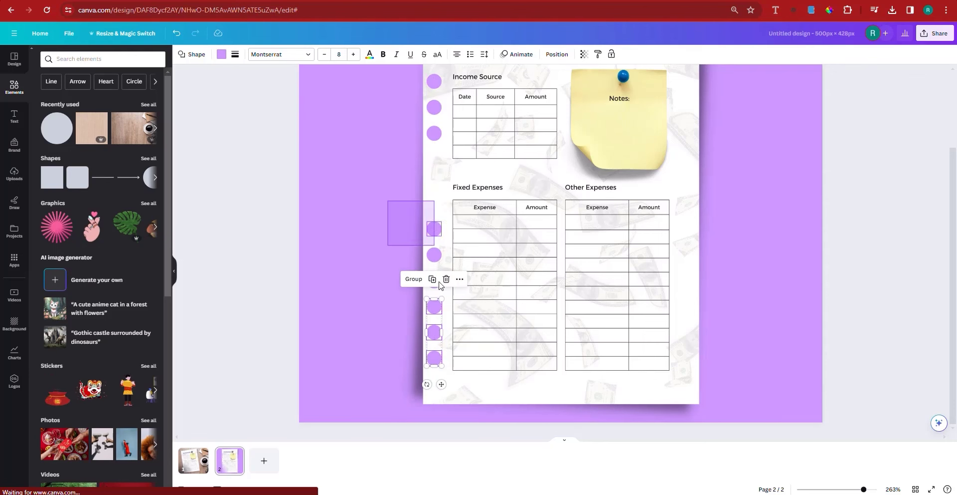
Step: Duplicate four column circles and move the copies up, then undo that edit
{"action": "left_click_drag", "start_coordinate": [441, 285], "coordinate": [418, 320]}
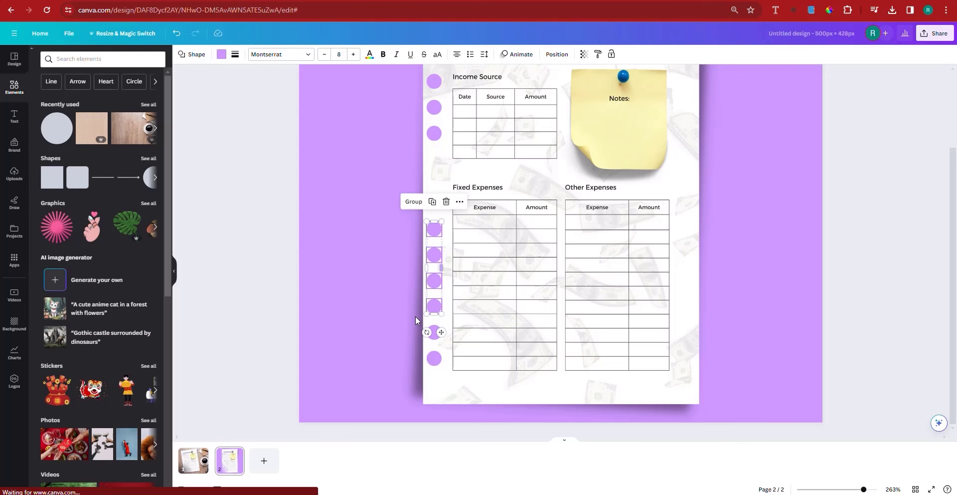
{"action": "left_click", "coordinate": [432, 202]}
{"action": "left_click_drag", "start_coordinate": [453, 328], "coordinate": [437, 235]}
{"action": "left_click", "coordinate": [437, 235]}
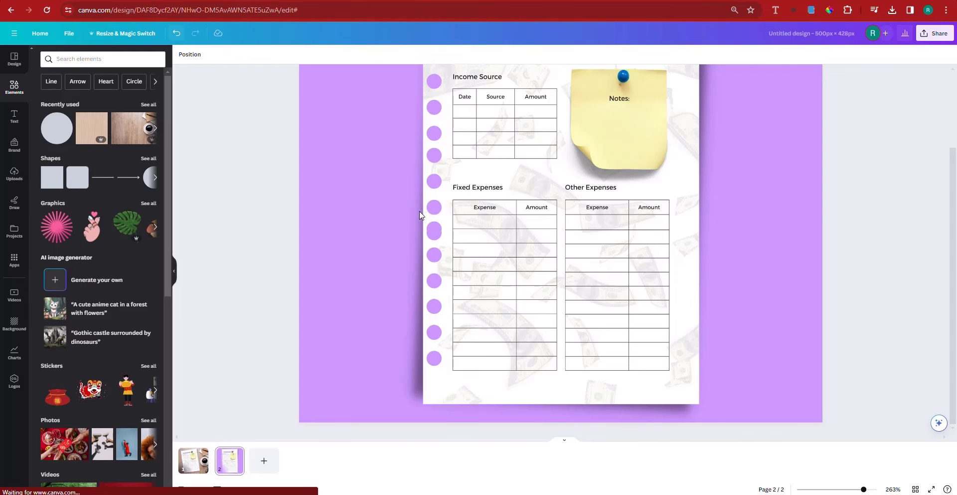
{"action": "key", "text": "ctrl+z"}
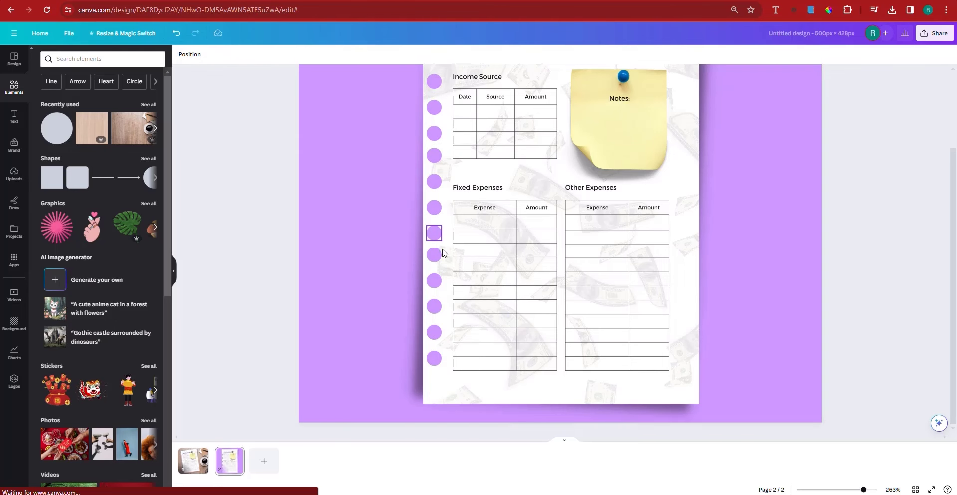
Step: Move the top three circles up to the page's top-left edge
{"action": "scroll", "coordinate": [378, 258], "scroll_direction": "up", "scroll_amount": 2}
{"action": "left_click", "coordinate": [378, 258]}
{"action": "scroll", "coordinate": [378, 258], "scroll_direction": "down", "scroll_amount": 2}
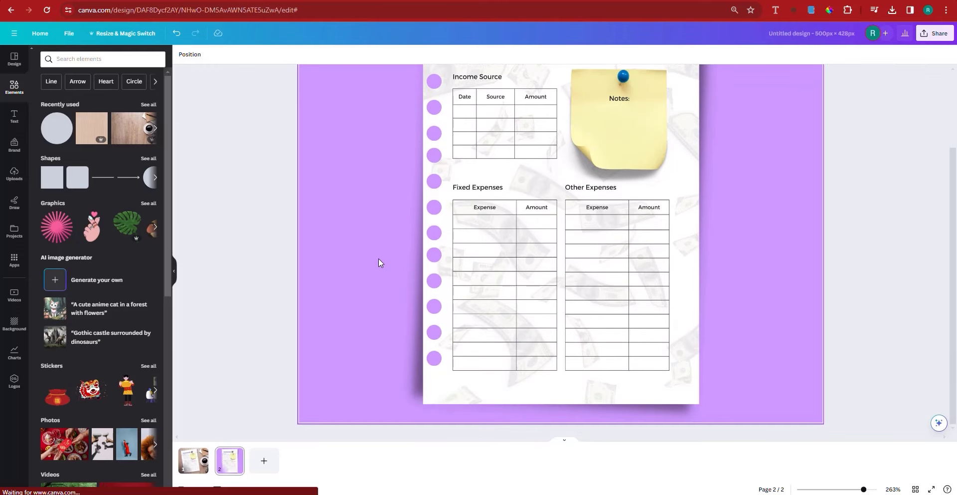
{"action": "scroll", "coordinate": [378, 258], "scroll_direction": "up", "scroll_amount": 2}
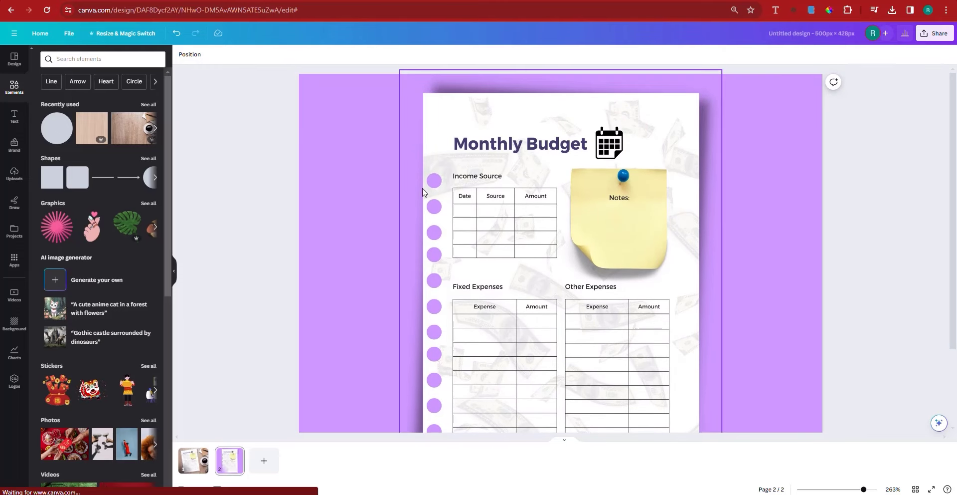
{"action": "left_click", "coordinate": [400, 159]}
{"action": "left_click", "coordinate": [432, 237]}
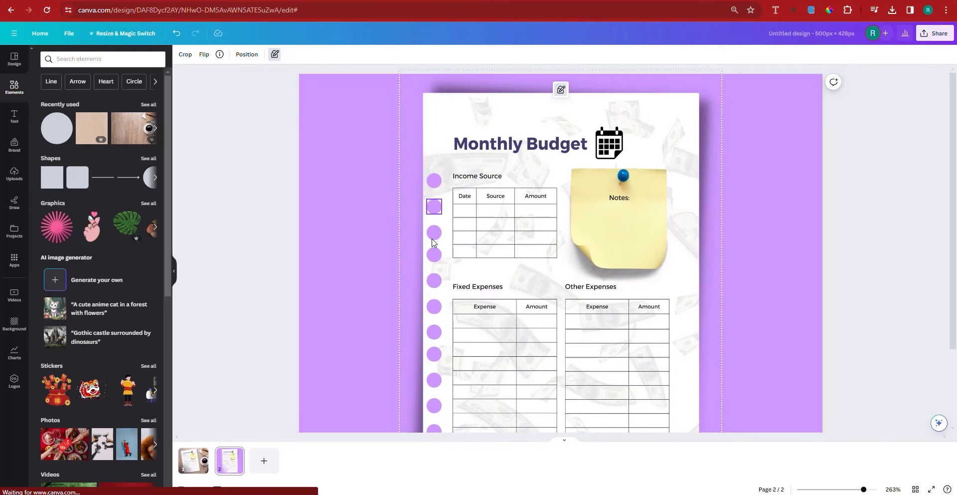
{"action": "scroll", "coordinate": [686, 222], "scroll_direction": "down", "scroll_amount": 2}
{"action": "scroll", "coordinate": [686, 220], "scroll_direction": "up", "scroll_amount": 2}
{"action": "left_click_drag", "start_coordinate": [382, 158], "coordinate": [437, 243]}
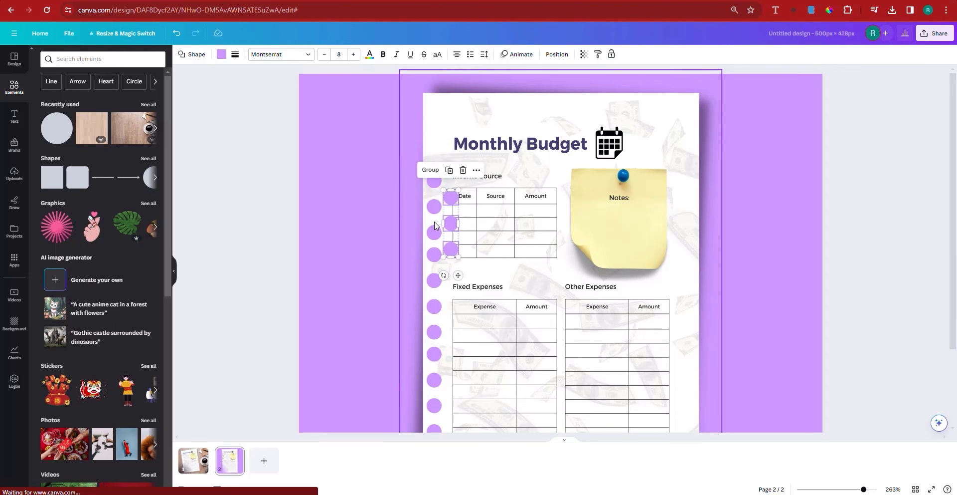
{"action": "left_click_drag", "start_coordinate": [436, 227], "coordinate": [434, 155]}
Step: Duplicate the bottom circle to extend the column to the page's bottom
{"action": "scroll", "coordinate": [432, 179], "scroll_direction": "down", "scroll_amount": 2}
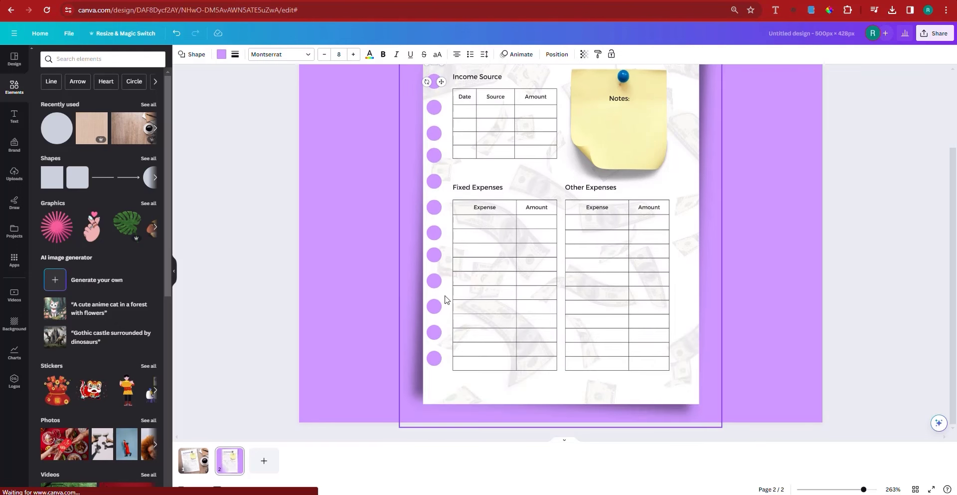
{"action": "left_click", "coordinate": [434, 357]}
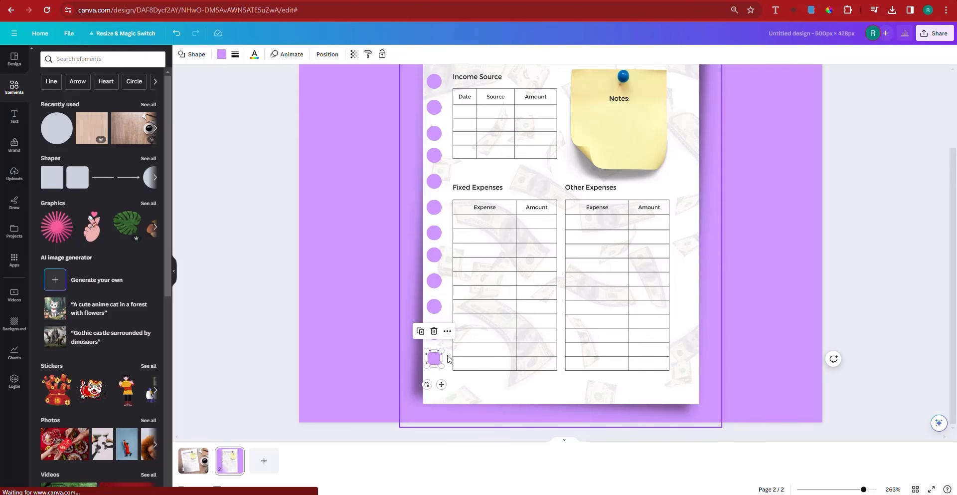
{"action": "key", "text": "ctrl+d"}
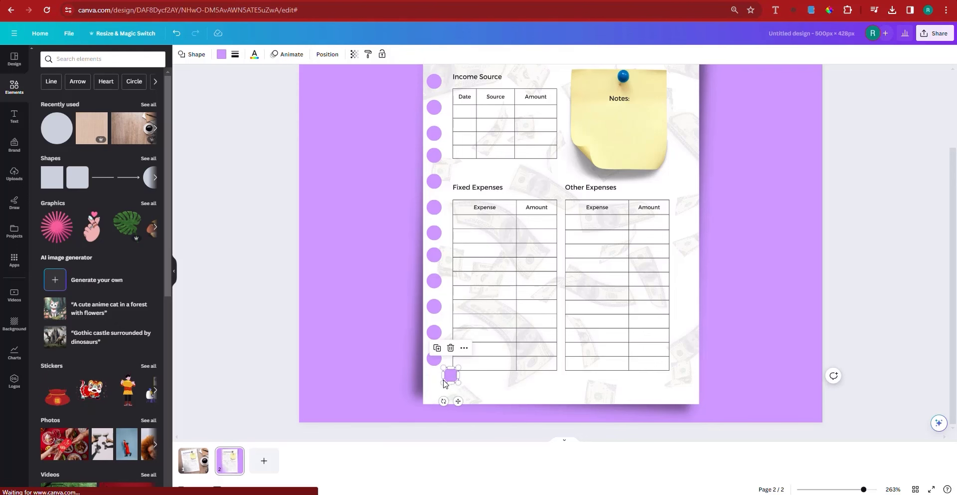
{"action": "left_click_drag", "start_coordinate": [445, 382], "coordinate": [434, 392]}
{"action": "left_click", "coordinate": [348, 369]}
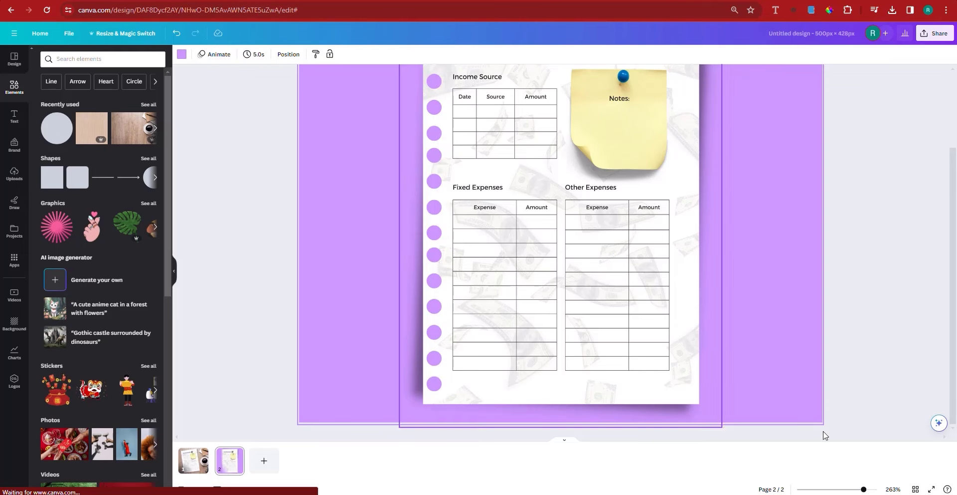
{"action": "left_click", "coordinate": [854, 490]}
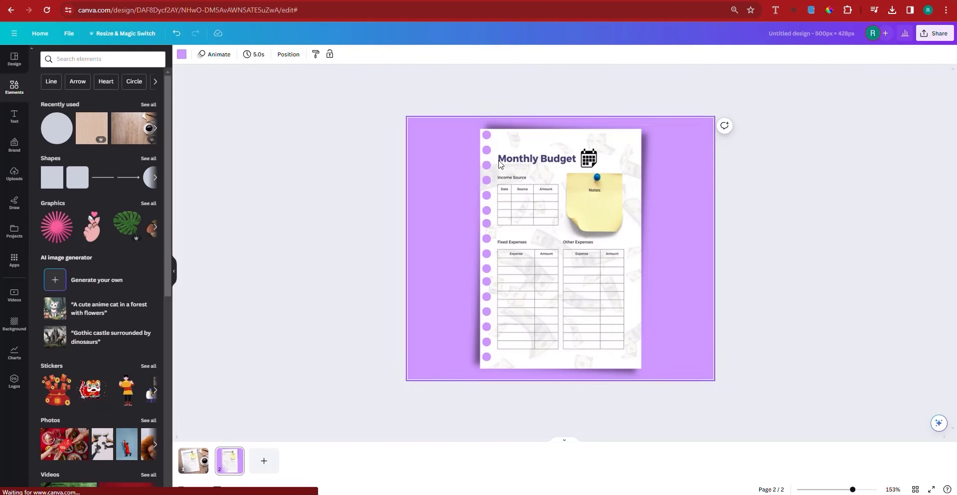
Step: Check the full column of hole circles, then begin editing the 'Untitled design' title
{"action": "left_click_drag", "start_coordinate": [462, 129], "coordinate": [488, 360]}
{"action": "left_click", "coordinate": [414, 333]}
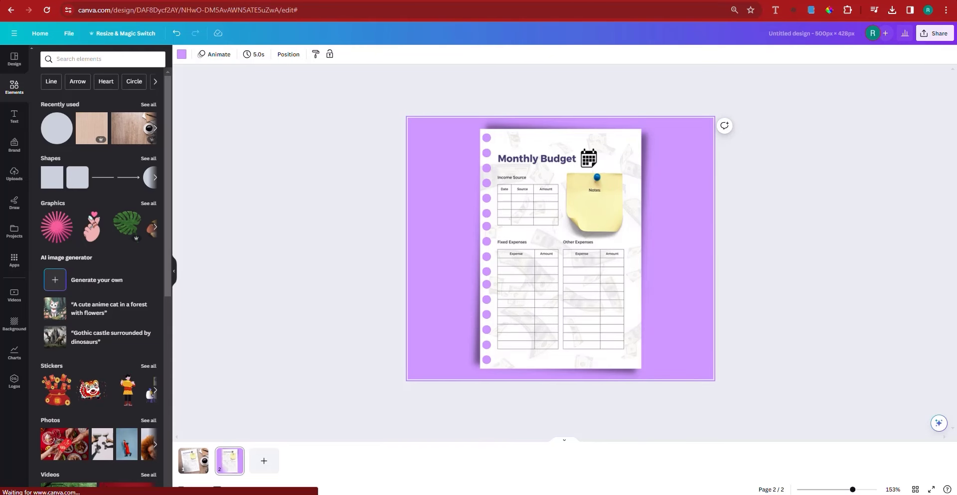
{"action": "left_click", "coordinate": [839, 39]}
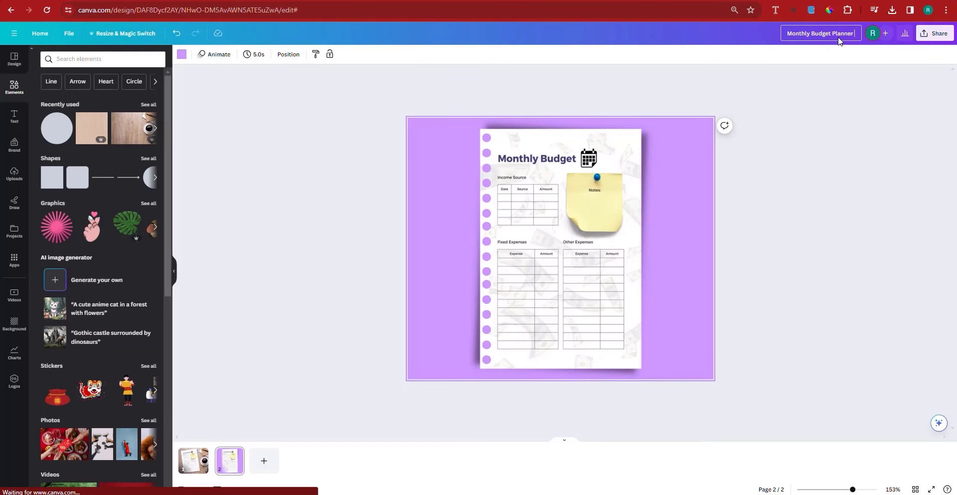
Step: Title the design 'Monthly Budget Planner - Mockups' and open its PNG download options for 2 pages
{"action": "type", "text": "Monthly Budget Planner - Mockups"}
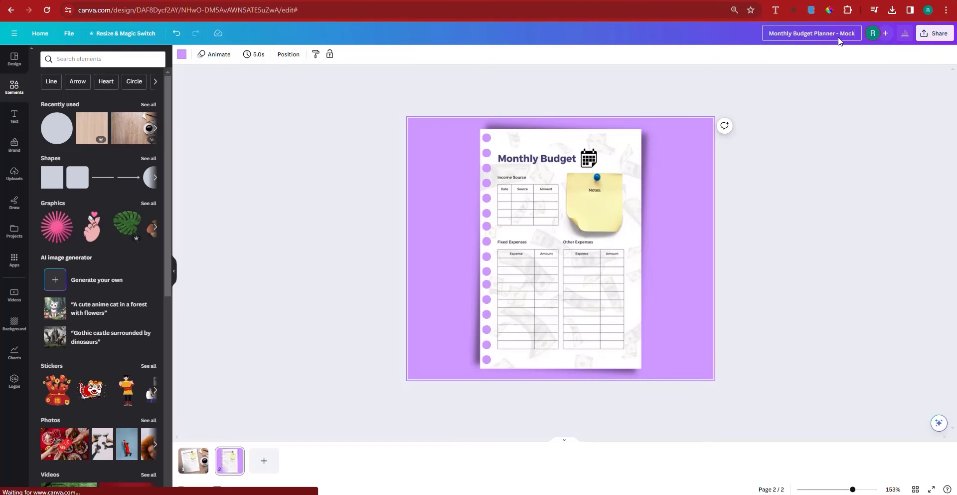
{"action": "left_click", "coordinate": [939, 35]}
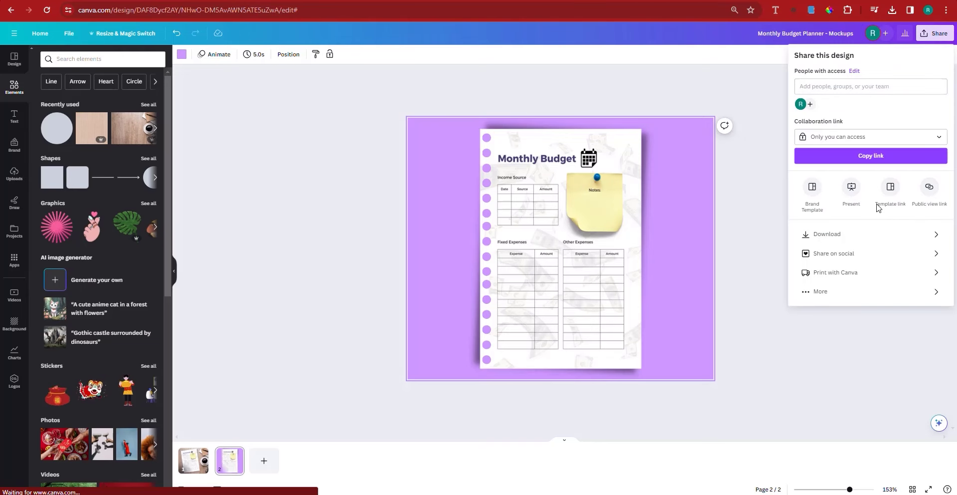
{"action": "left_click", "coordinate": [855, 234]}
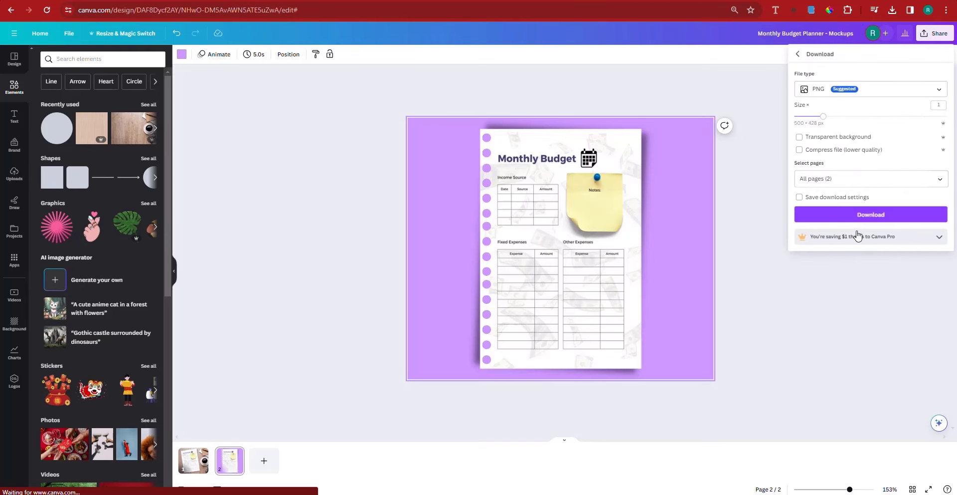